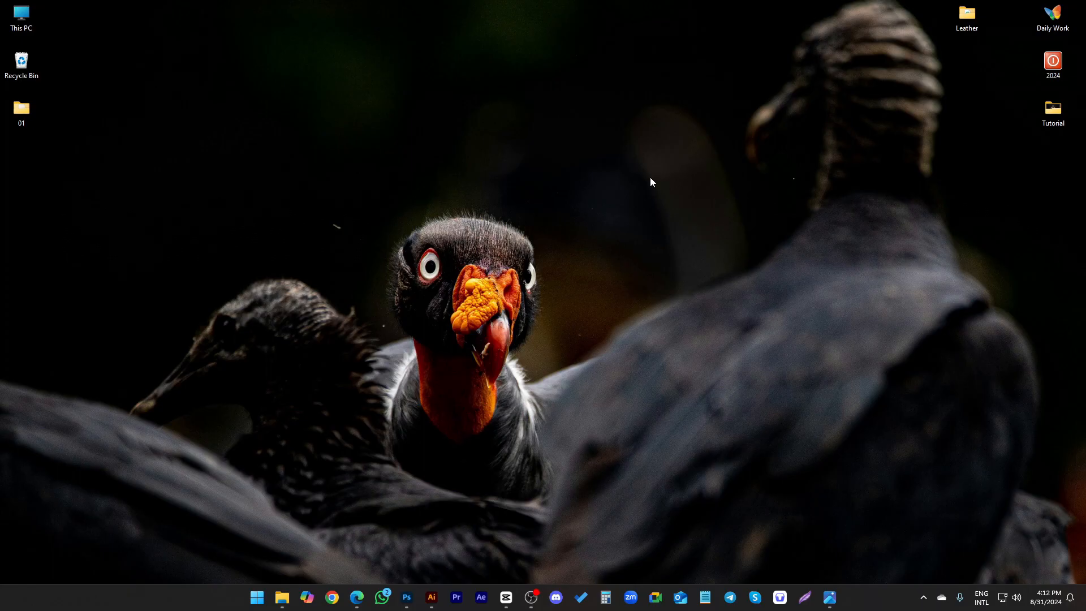
- Switch to the Edge browser, open the Wi-fi Service Provider Social Media Ads Banner Design project on Behance and examine its banner designs
left_click(358, 598)
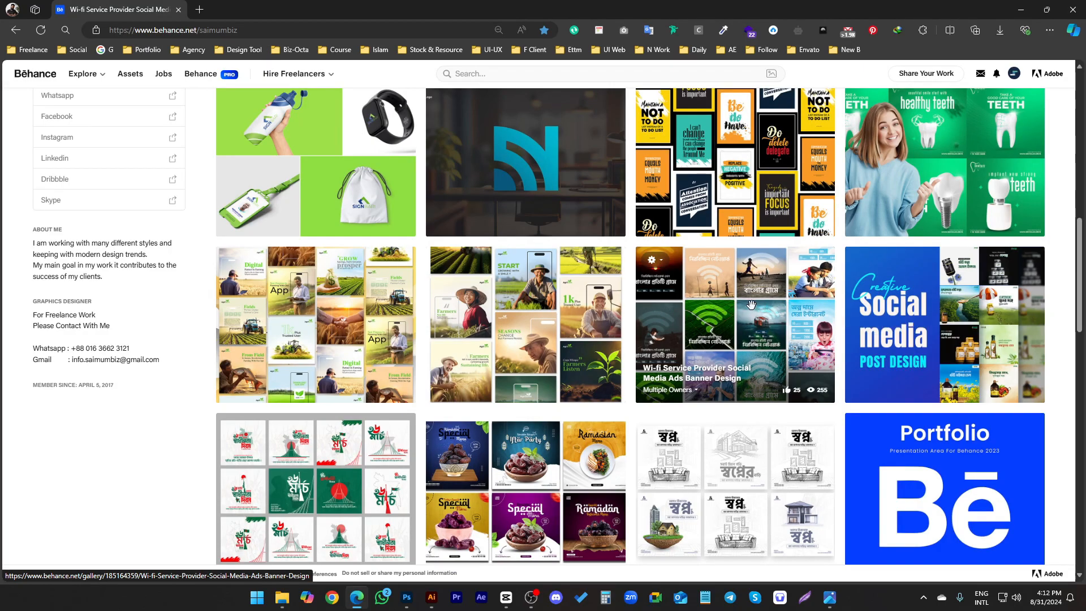
left_click(731, 329)
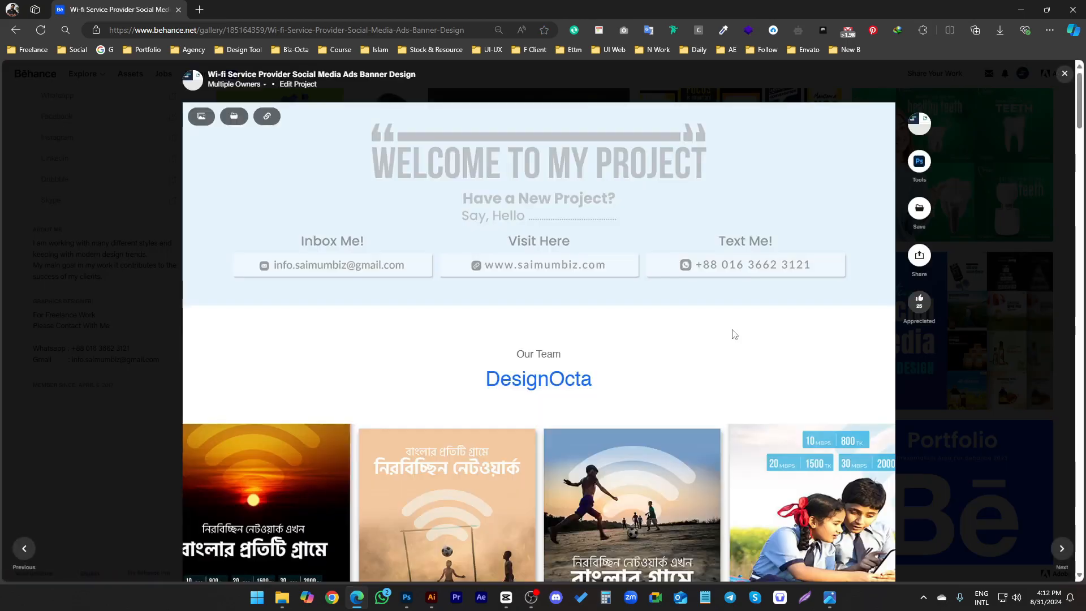
scroll(734, 333, "down", 9)
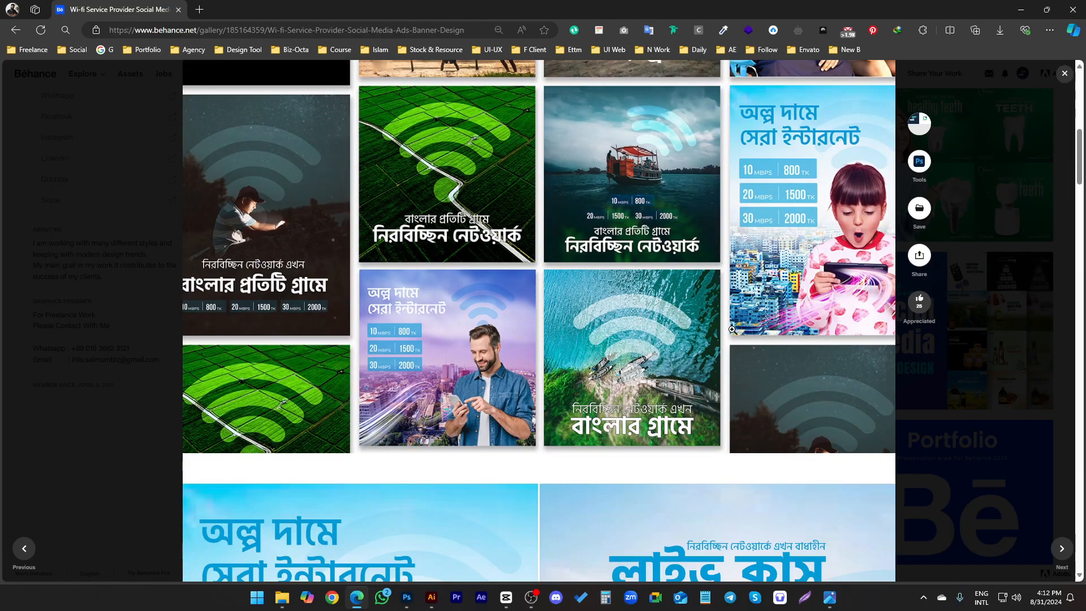
scroll(498, 294, "up", 2)
scroll(537, 328, "down", 6)
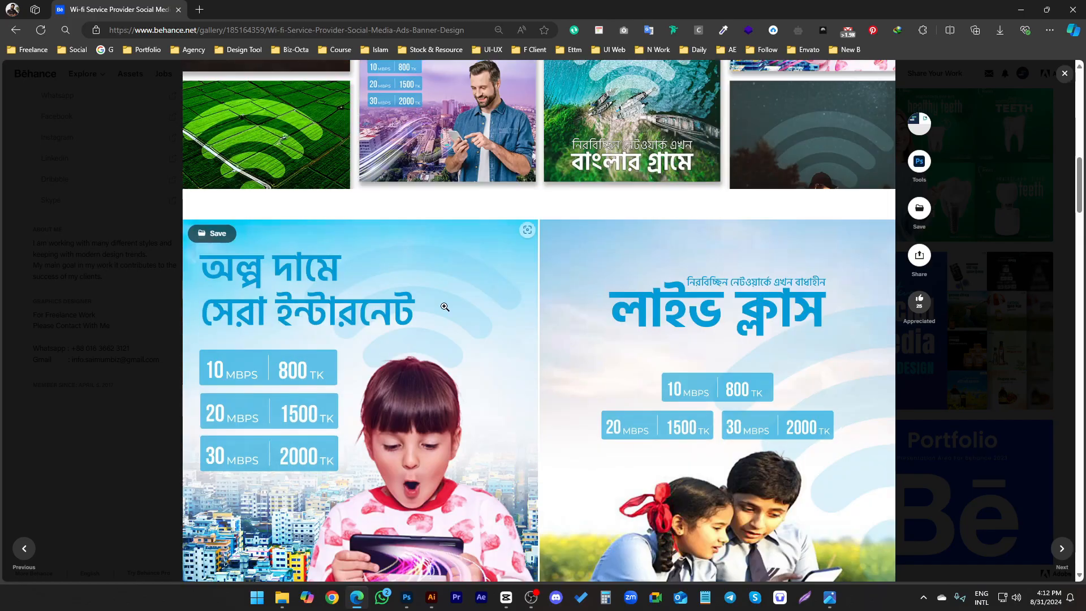
scroll(550, 340, "down", 8)
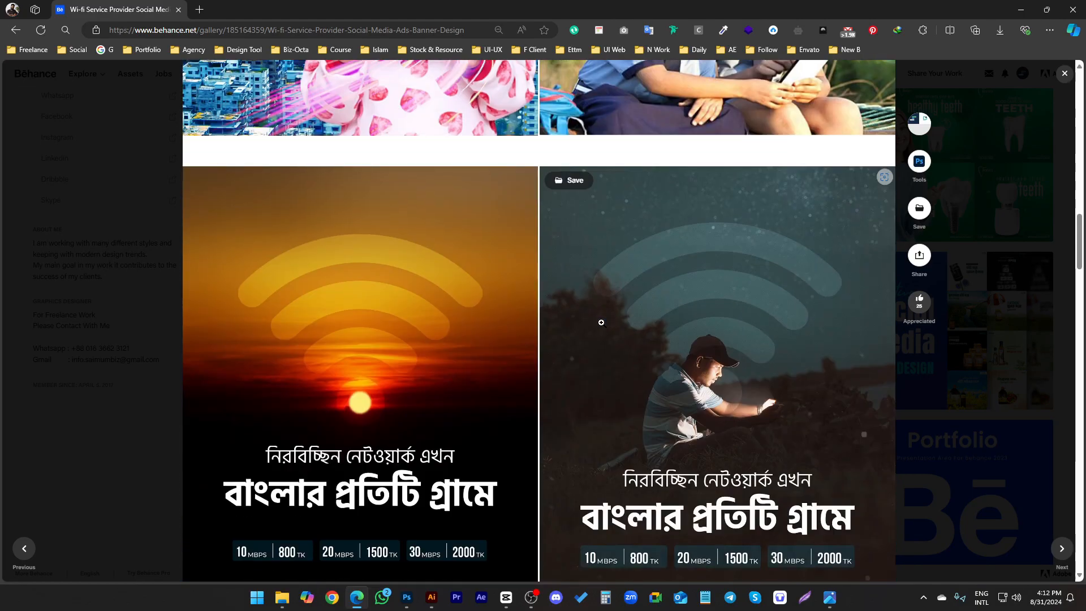
scroll(601, 322, "down", 5)
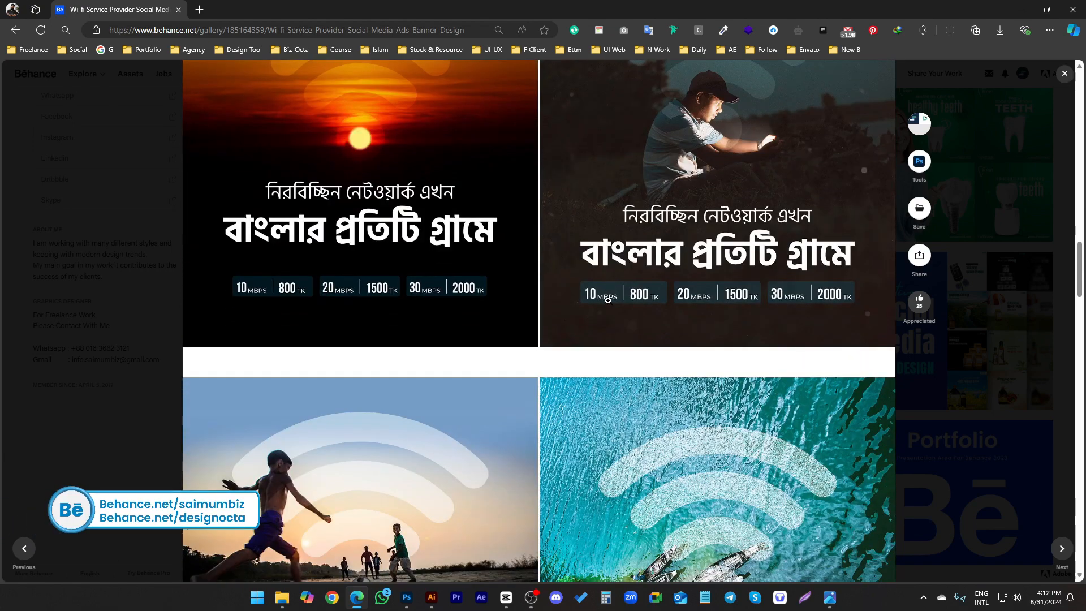
- View the project's banners enlarged one after another, from the sunset design to the boat design, and close the enlarged view
left_click(403, 208)
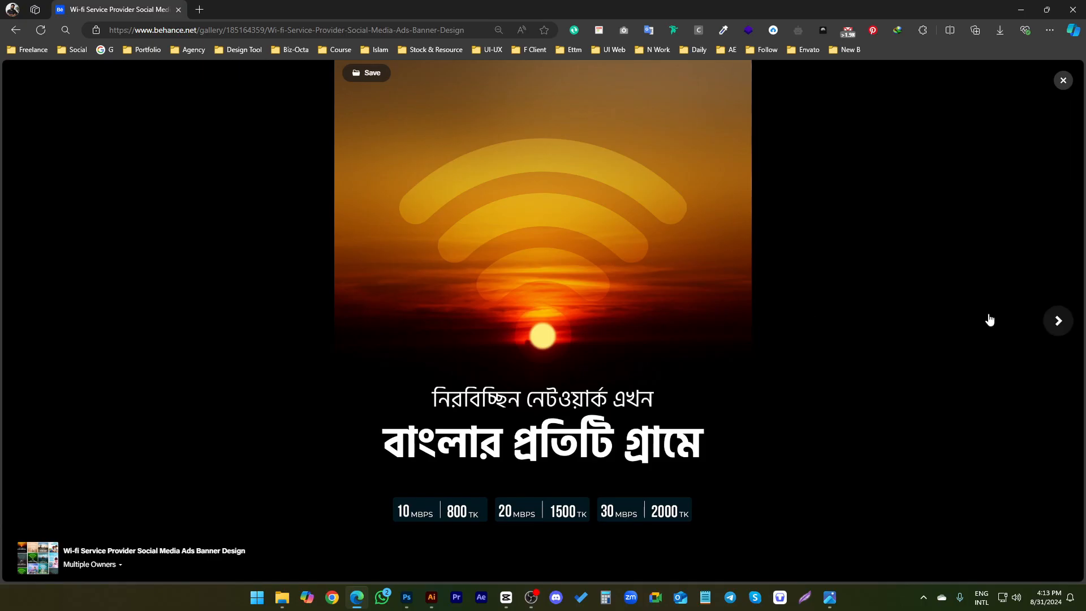
left_click(1056, 321)
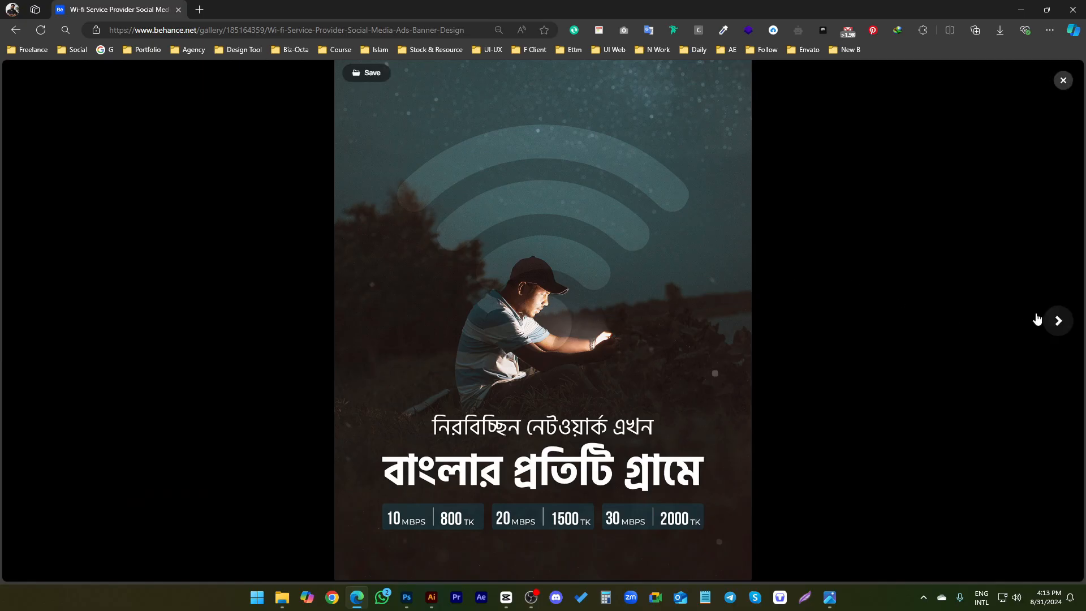
left_click(1059, 320)
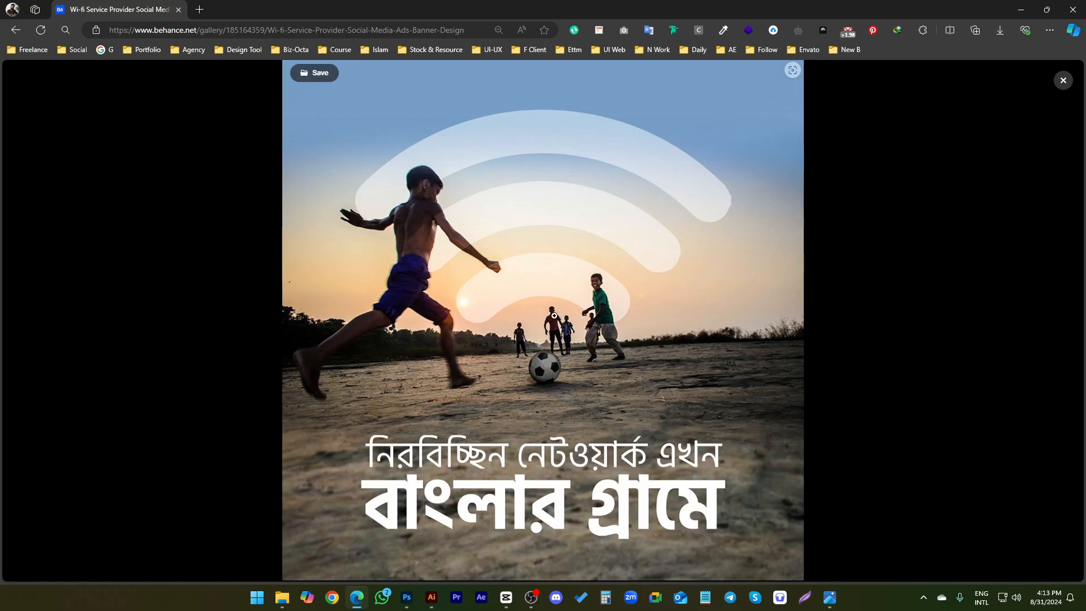
left_click(1059, 321)
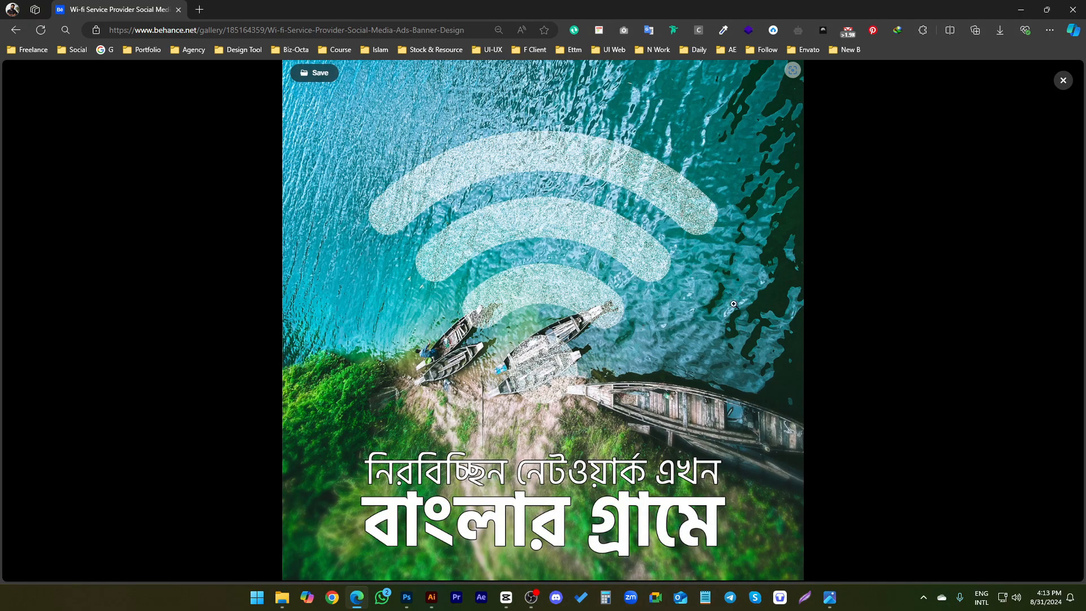
left_click(1056, 319)
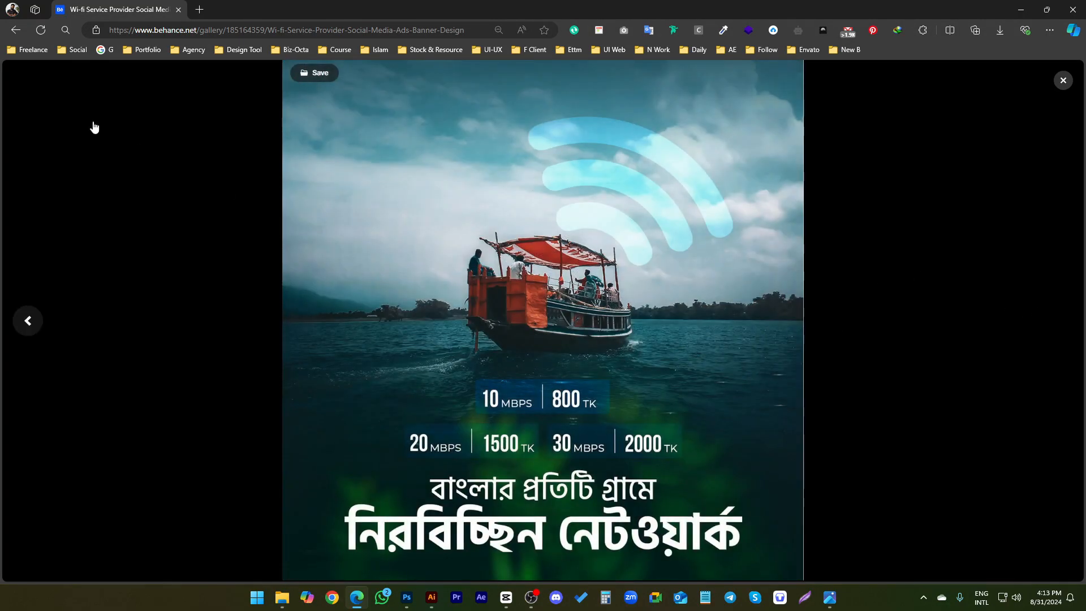
left_click(1063, 80)
- Look through the rest of the project, view the peach goalpost banner enlarged, and minimize the browser
scroll(568, 267, "down", 15)
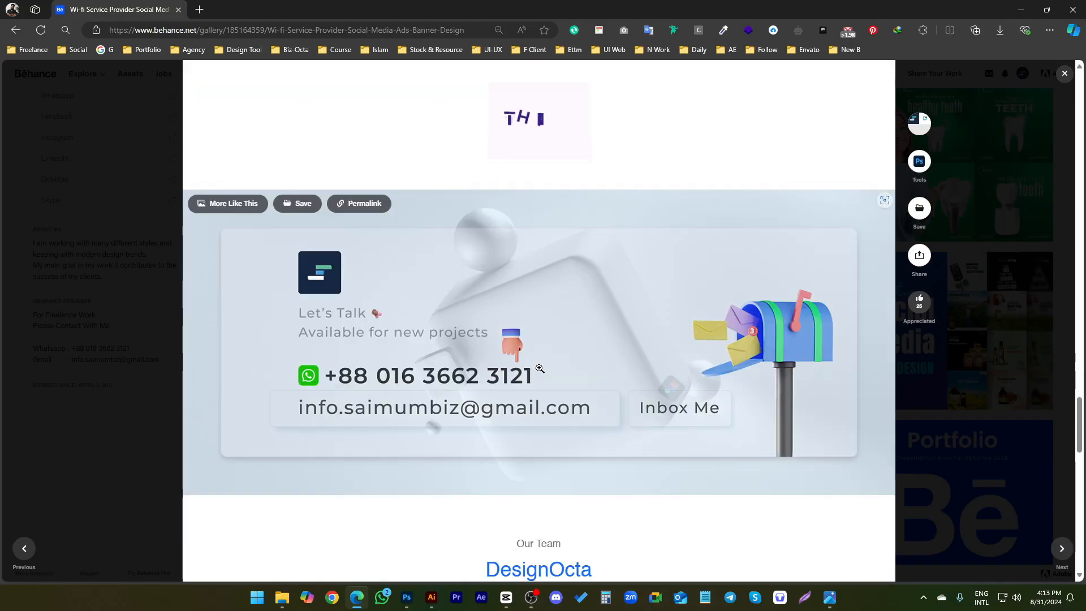
scroll(622, 365, "up", 10)
left_click(719, 362)
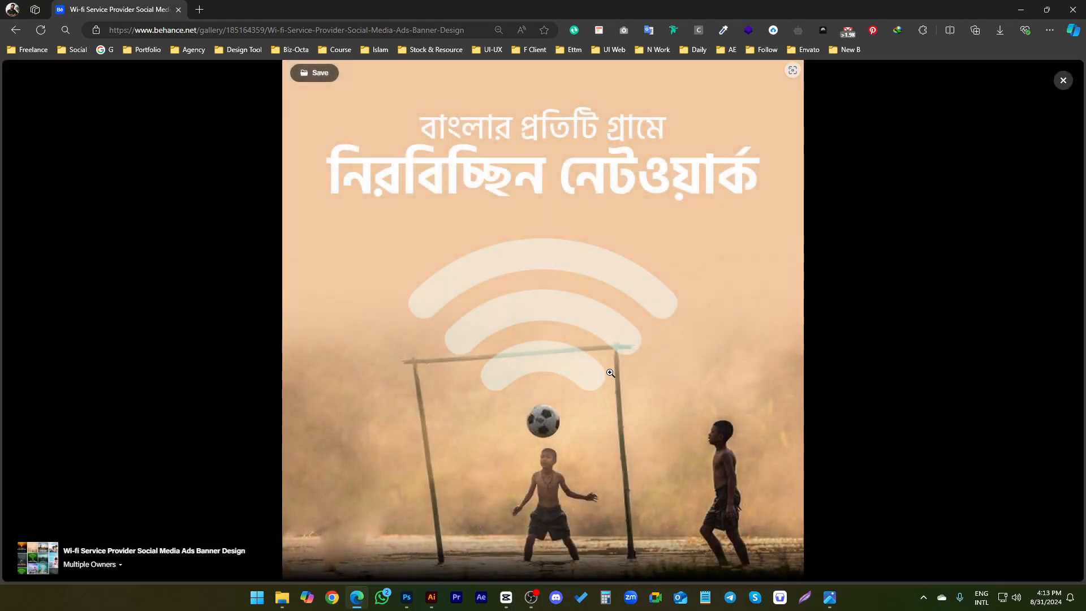
left_click(1064, 80)
left_click(1019, 6)
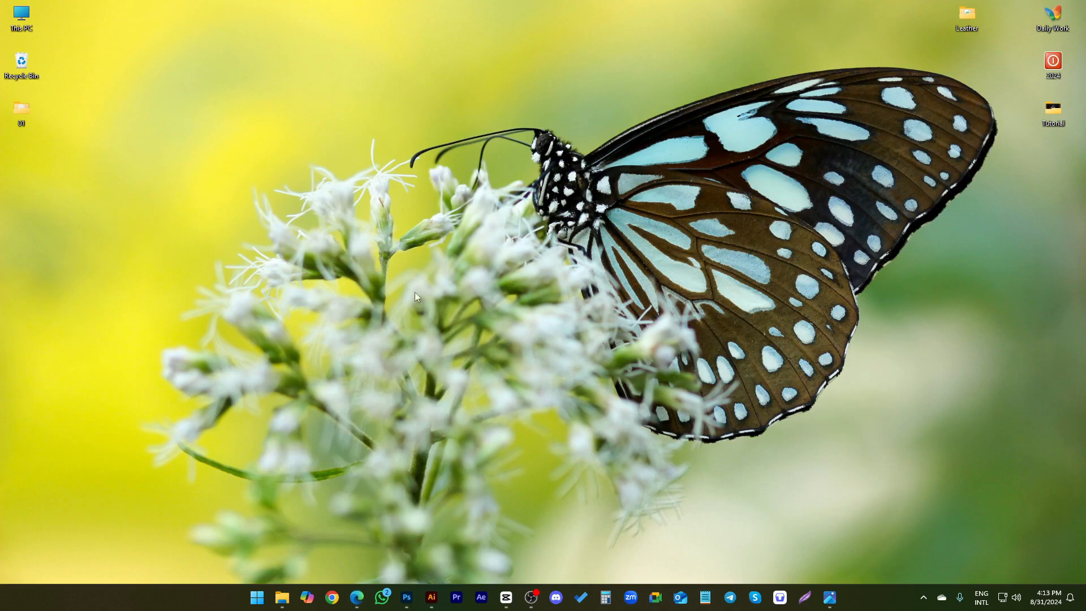
left_click(406, 597)
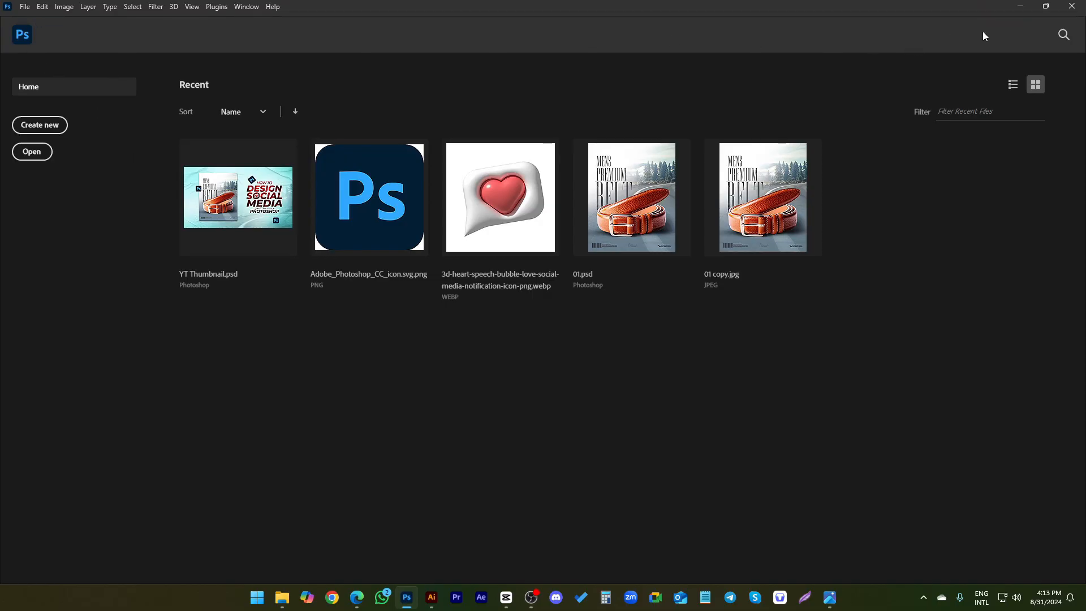
left_click(1020, 6)
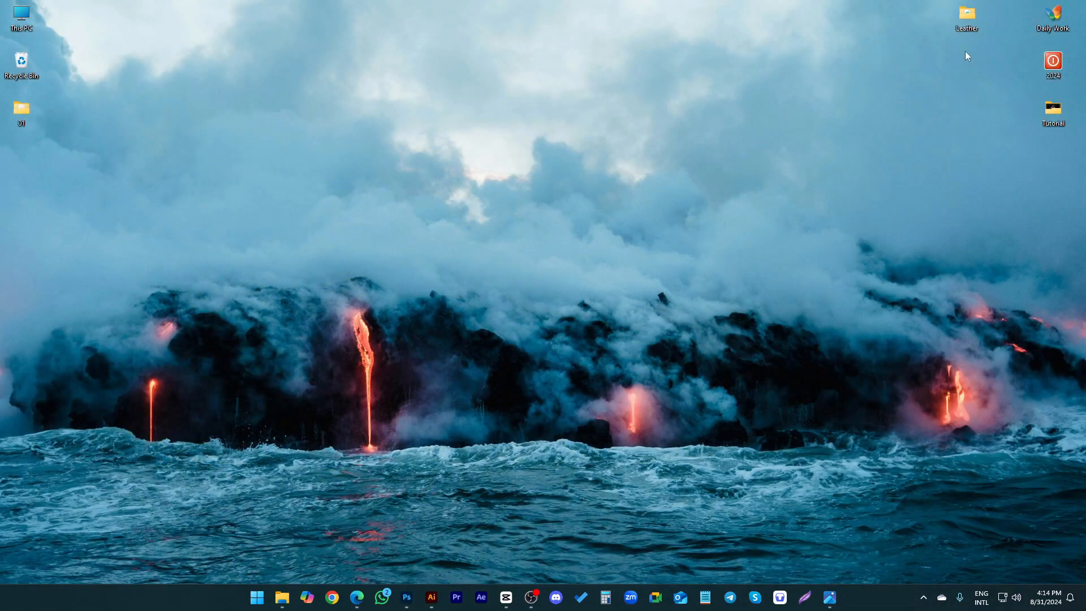
- Open the Leather folder on the desktop, examine its files, and preview the boy-kicking-soccer-ball image
double_click(972, 28)
left_click(905, 149)
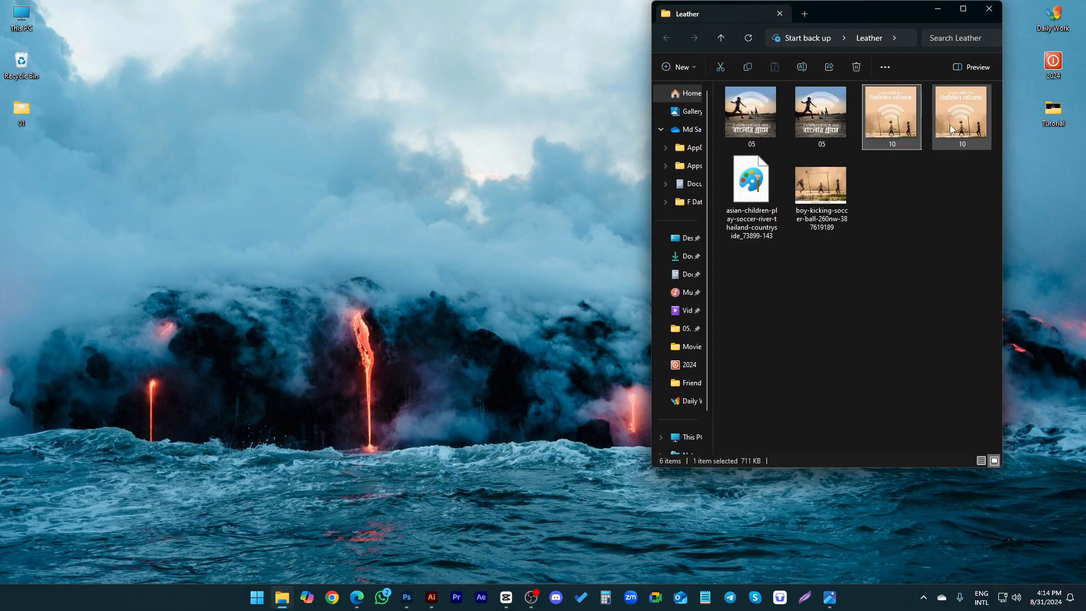
left_click(983, 461)
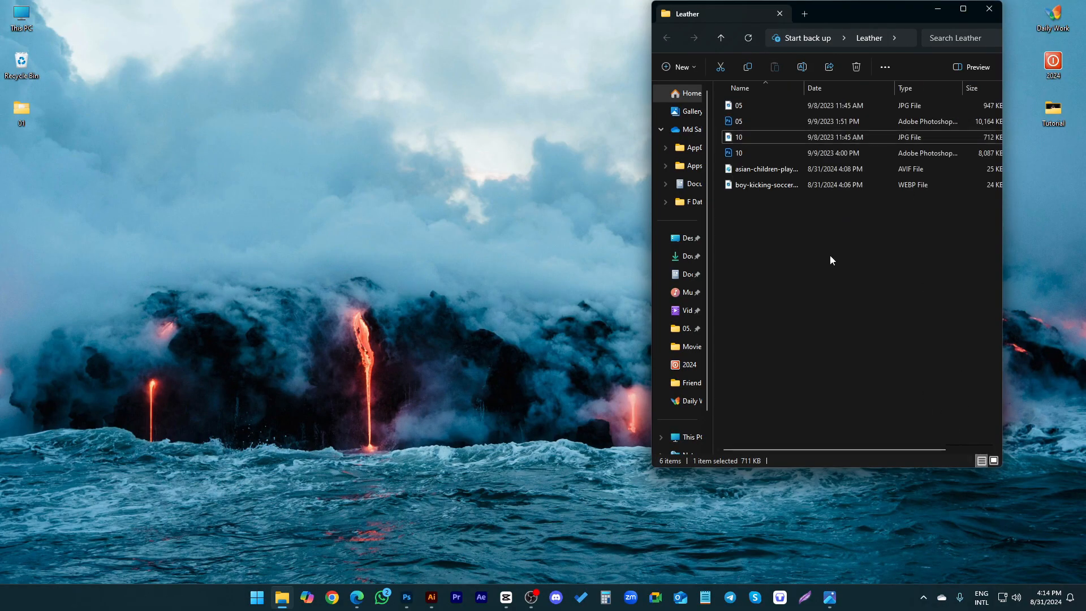
left_click(994, 461)
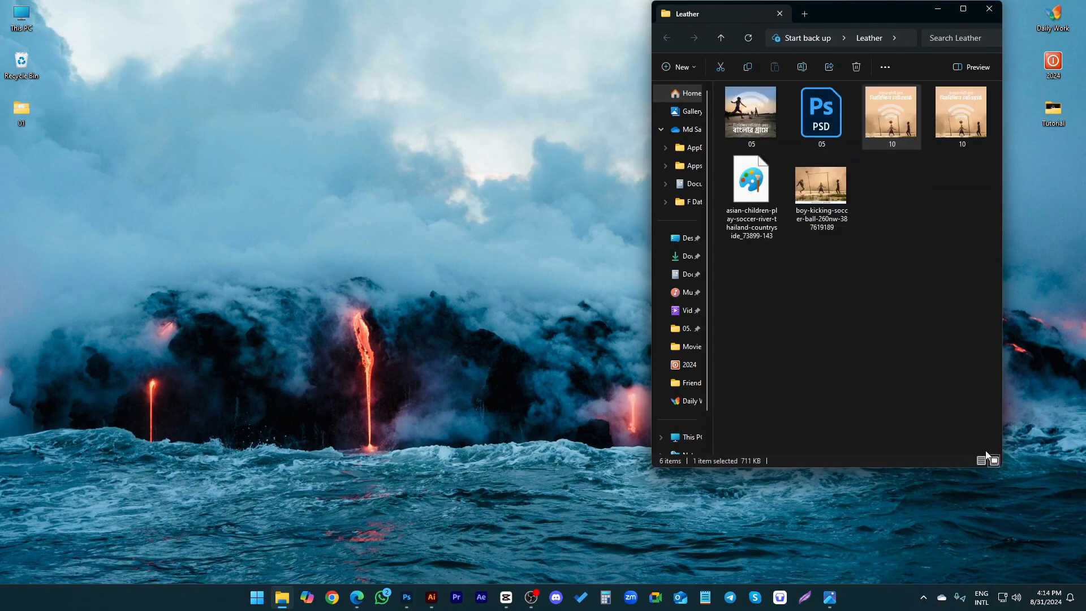
left_click(771, 120)
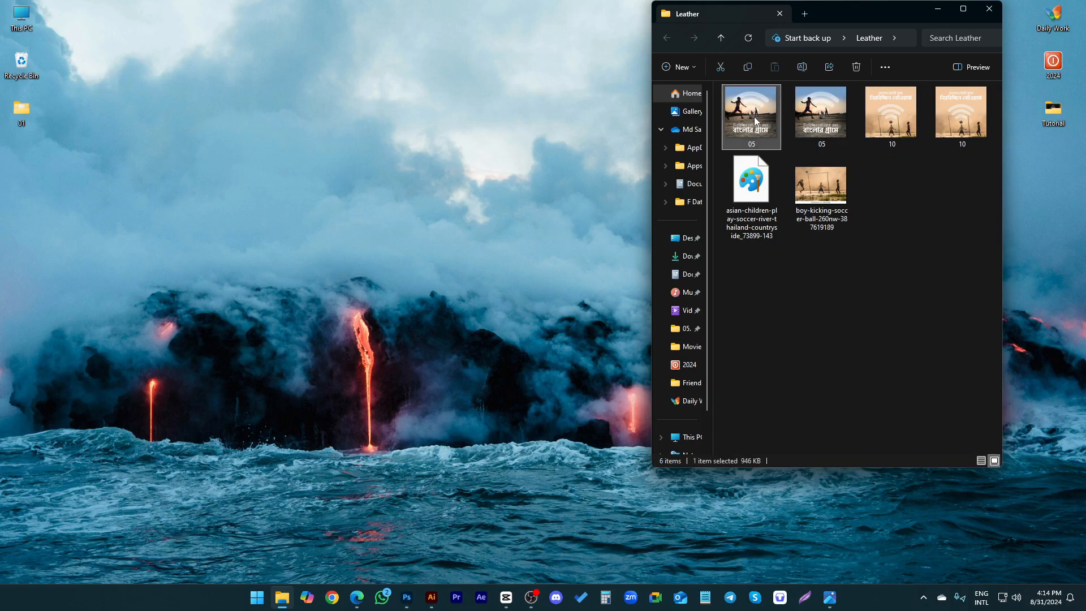
left_click(815, 200)
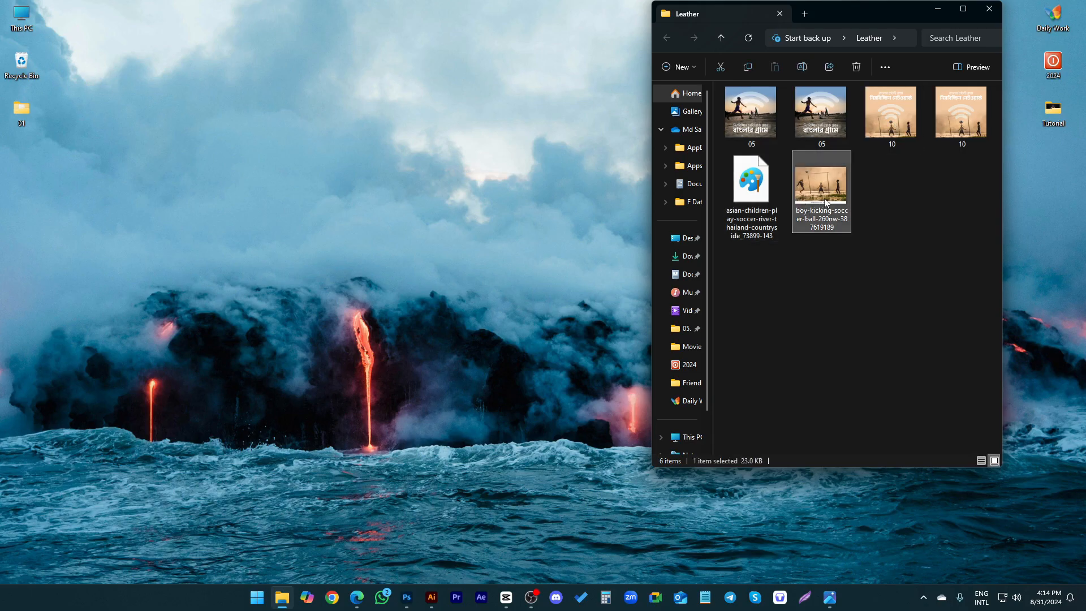
double_click(815, 200)
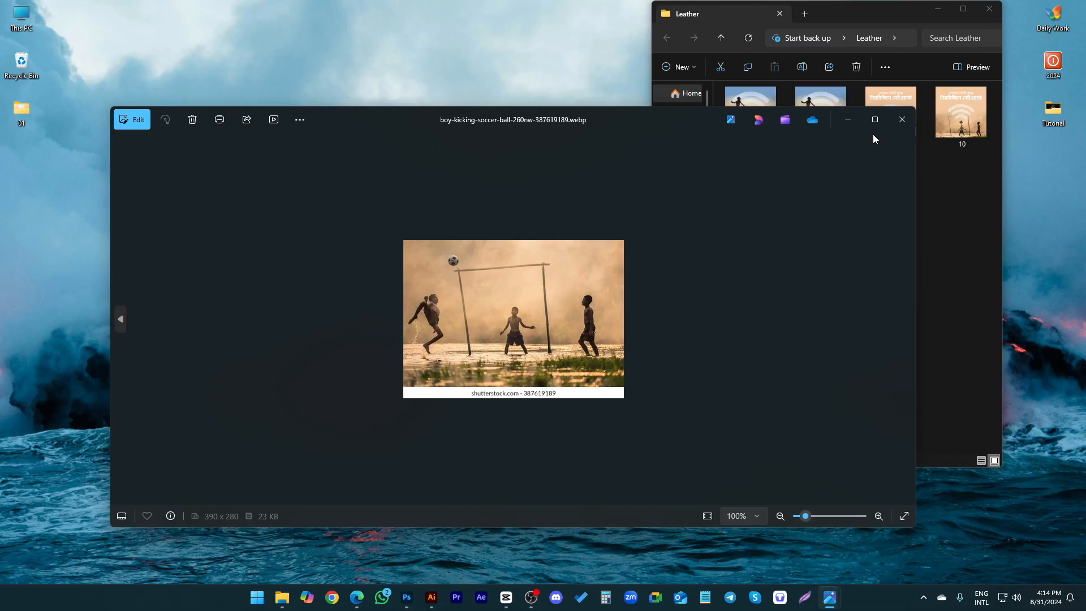
left_click(903, 120)
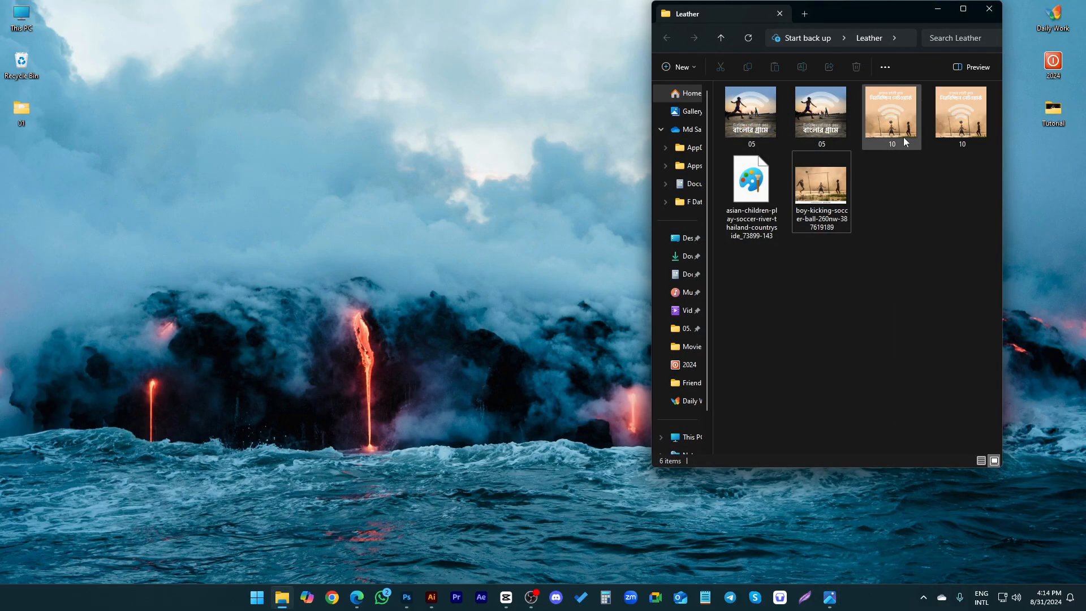
- Switch to Photoshop and create a new 1080 x 1080 px RGB document at 300 pixels/inch with a white background
left_click(407, 597)
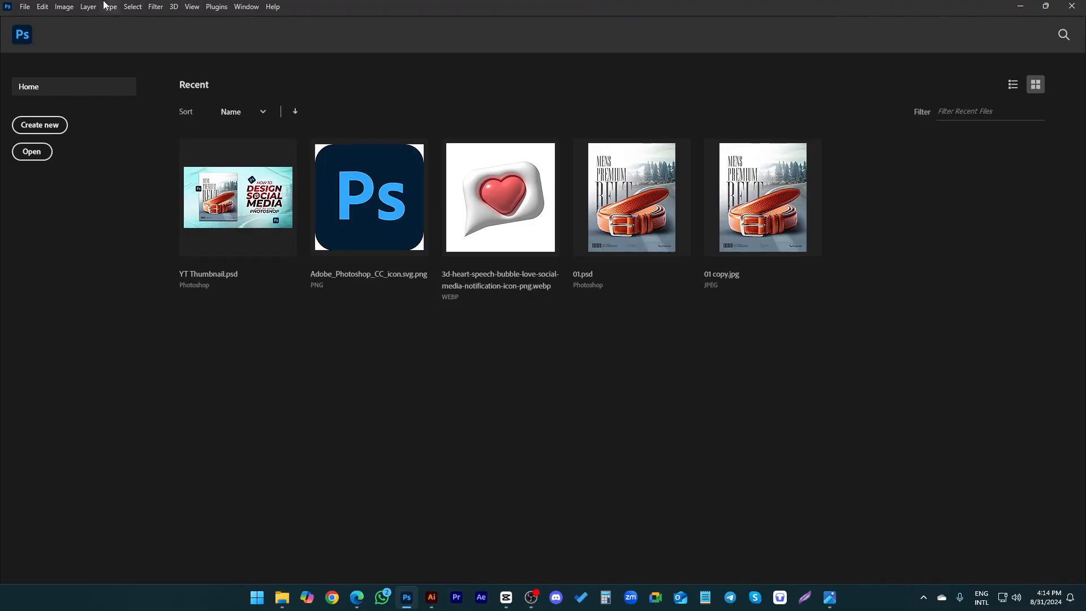
left_click(42, 6)
left_click(29, 20)
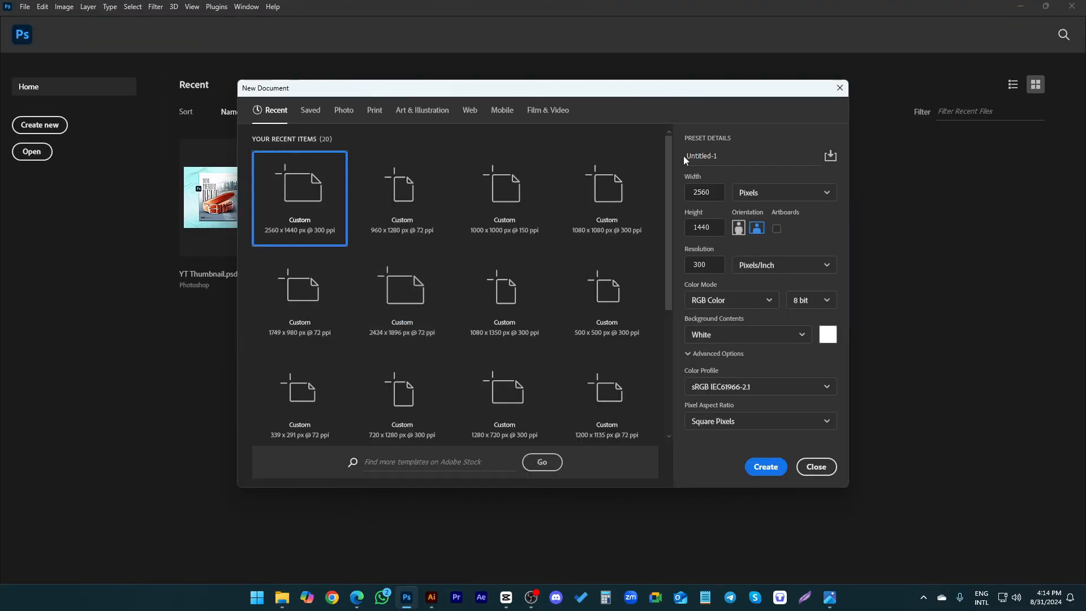
left_click(685, 191)
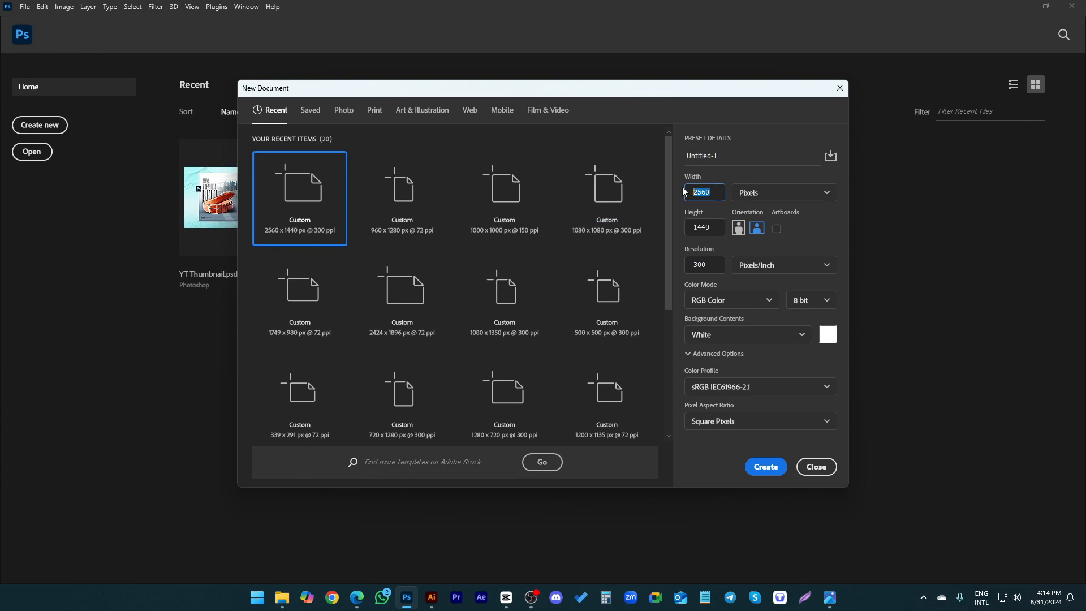
type("1080")
left_click(687, 228)
type("1080")
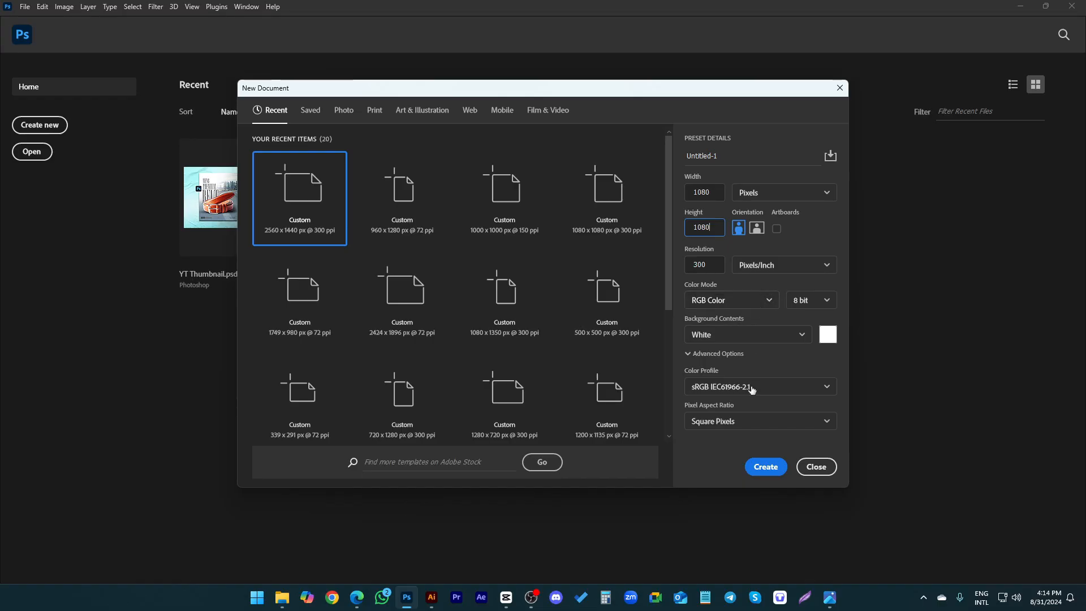
left_click(772, 465)
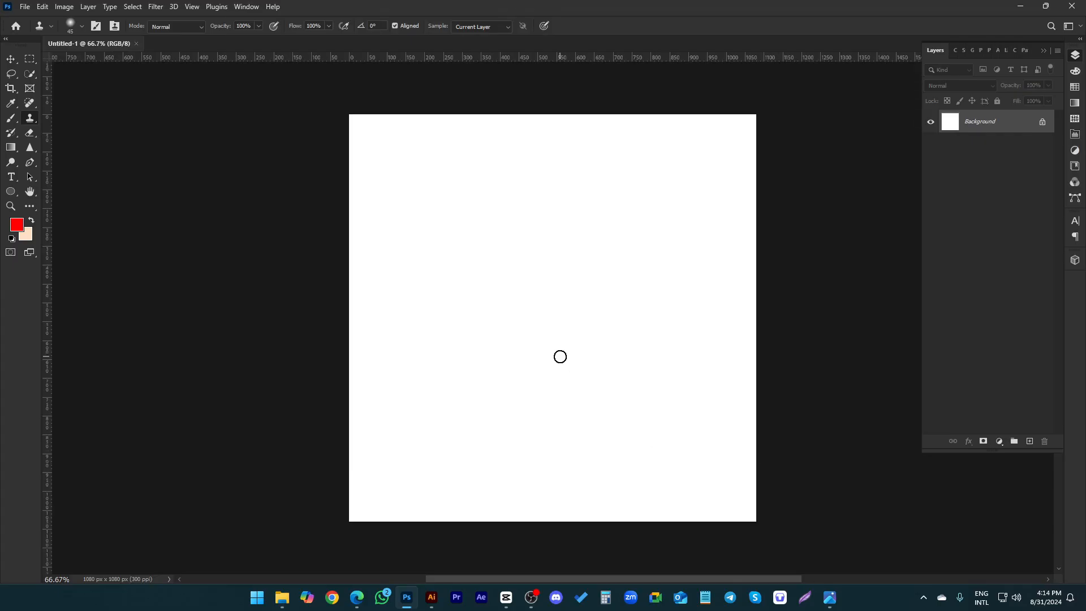
- Add a cyan guide layout to the canvas with 50 px margins on all four sides
left_click(11, 58)
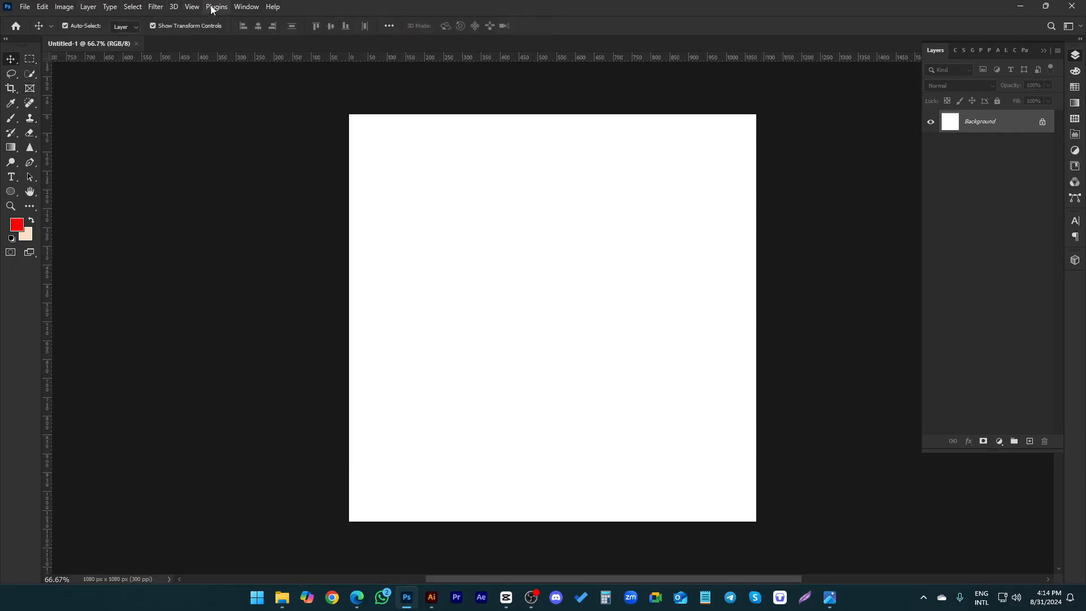
left_click(191, 6)
mouse_move(218, 306)
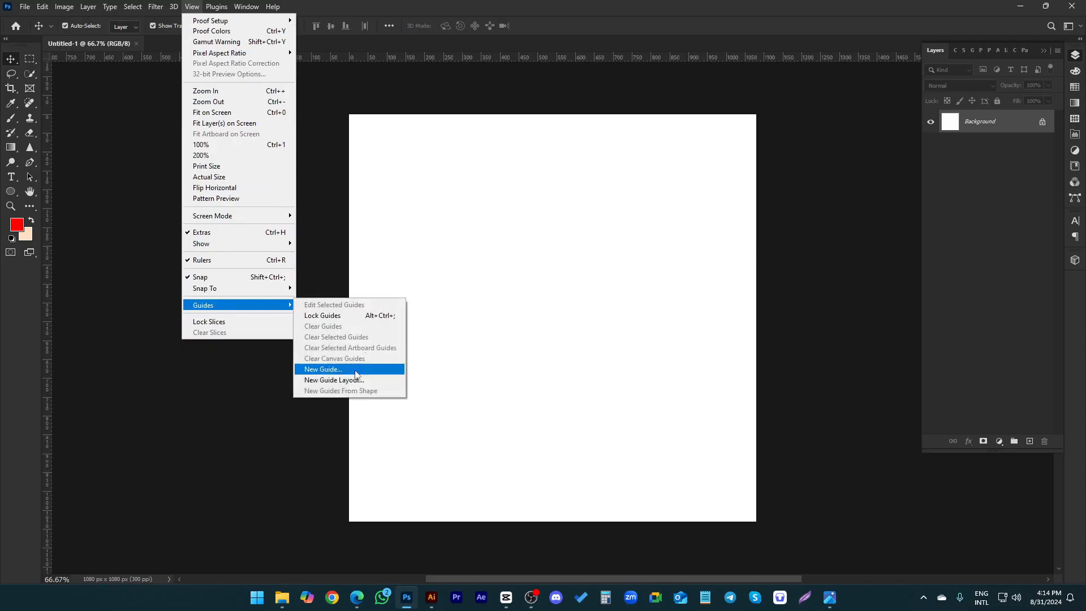
left_click(357, 379)
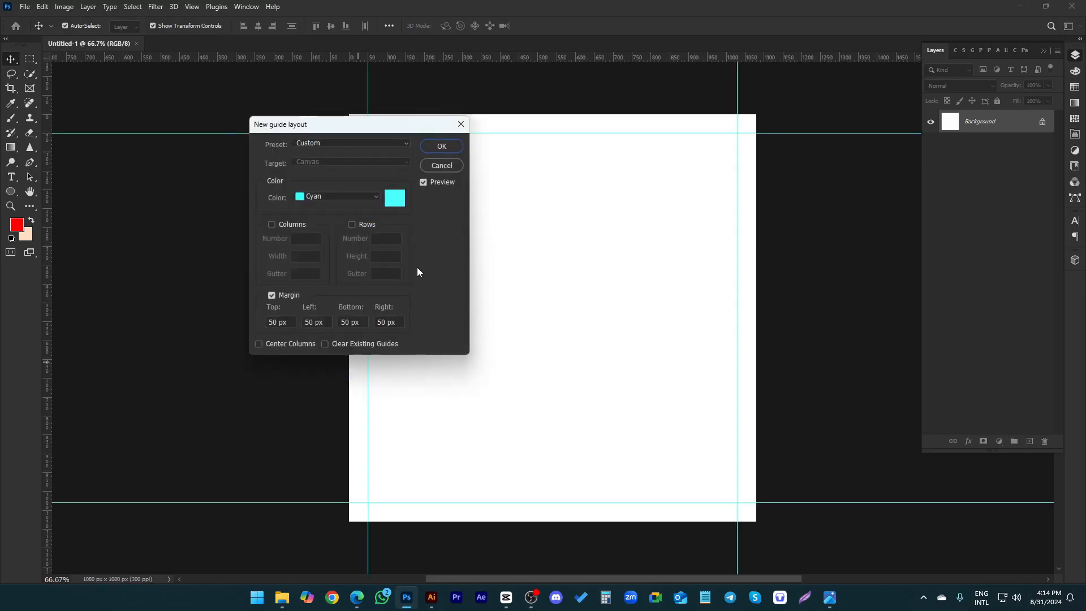
left_click(442, 147)
scroll(289, 311, "up", 1)
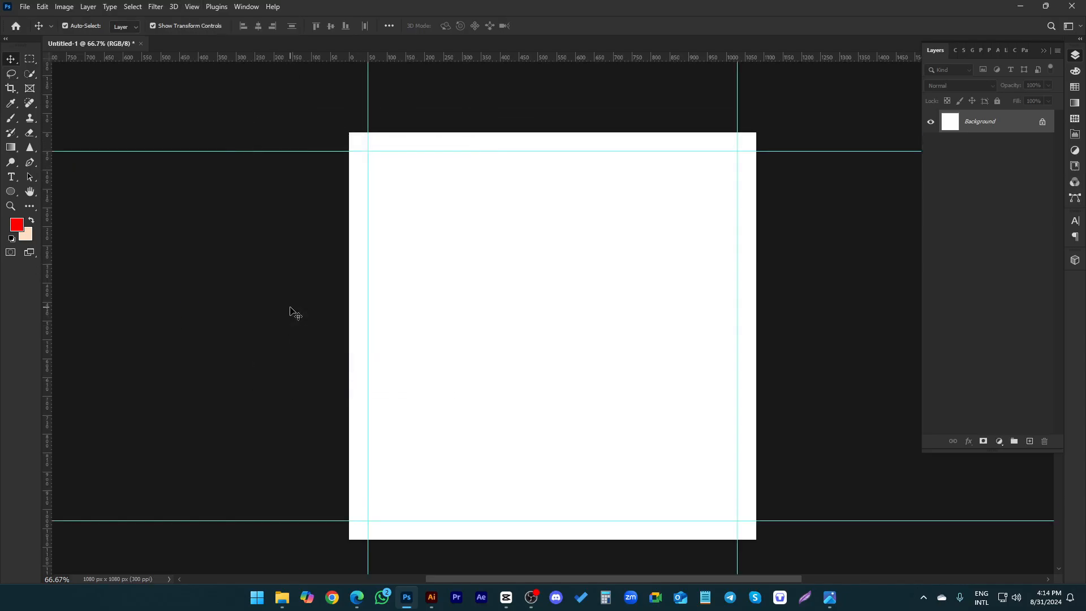
- Save the document as 01 in Photoshop format, inside a new folder named New within the desktop's Leather folder
key("ctrl+s")
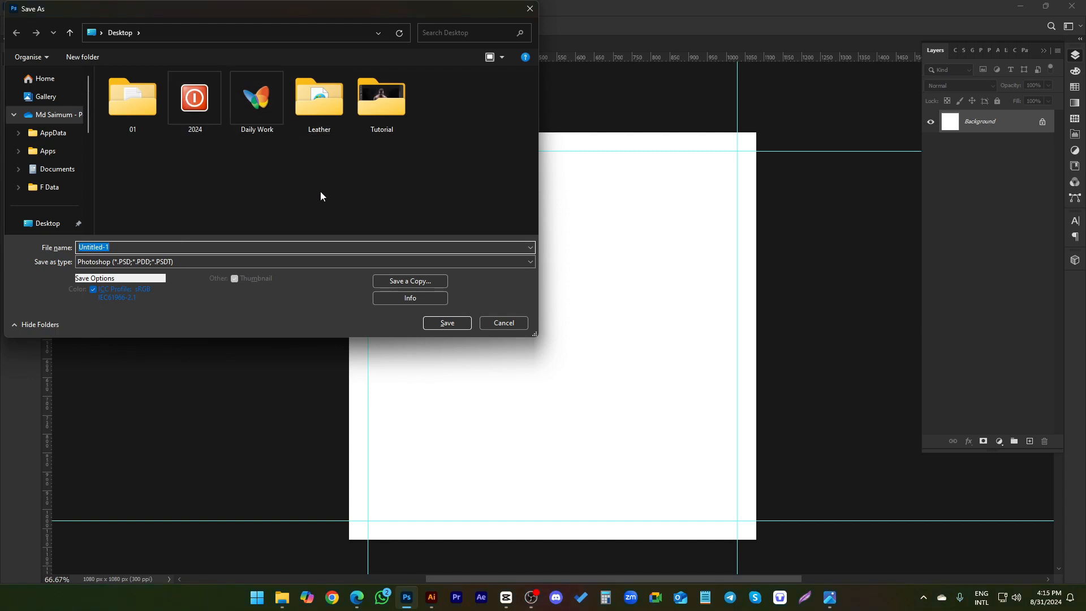
left_click(378, 116)
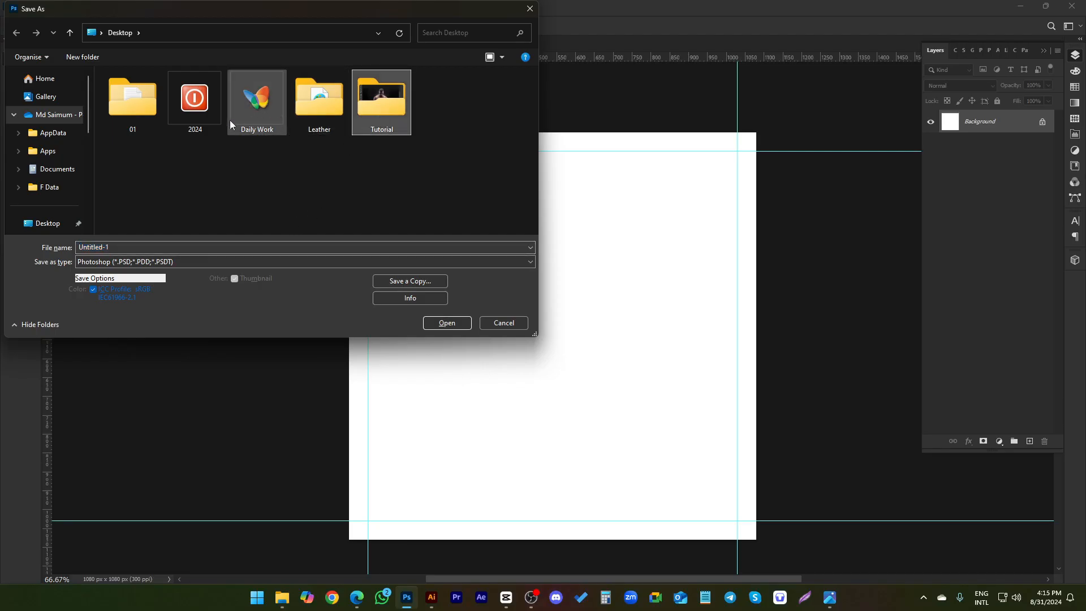
left_click(138, 121)
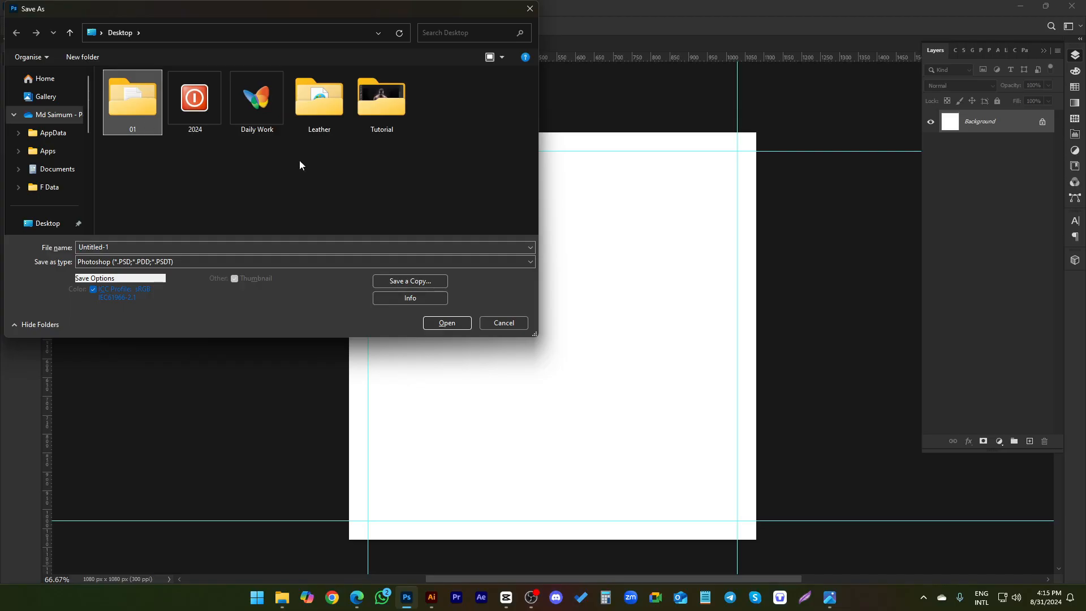
double_click(315, 97)
left_click(83, 57)
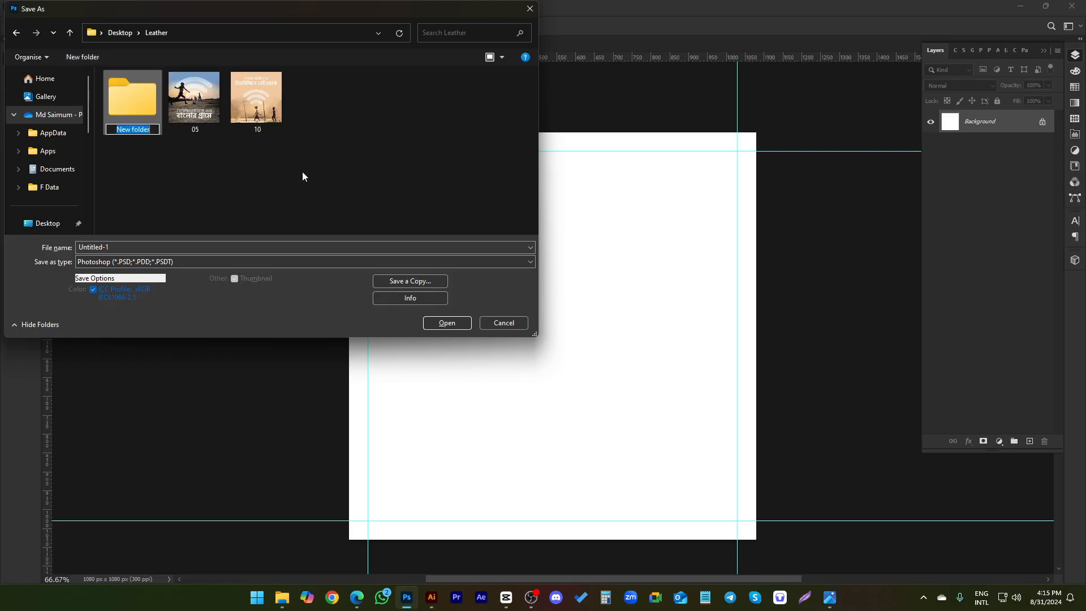
type("New")
key("Return")
key("Return")
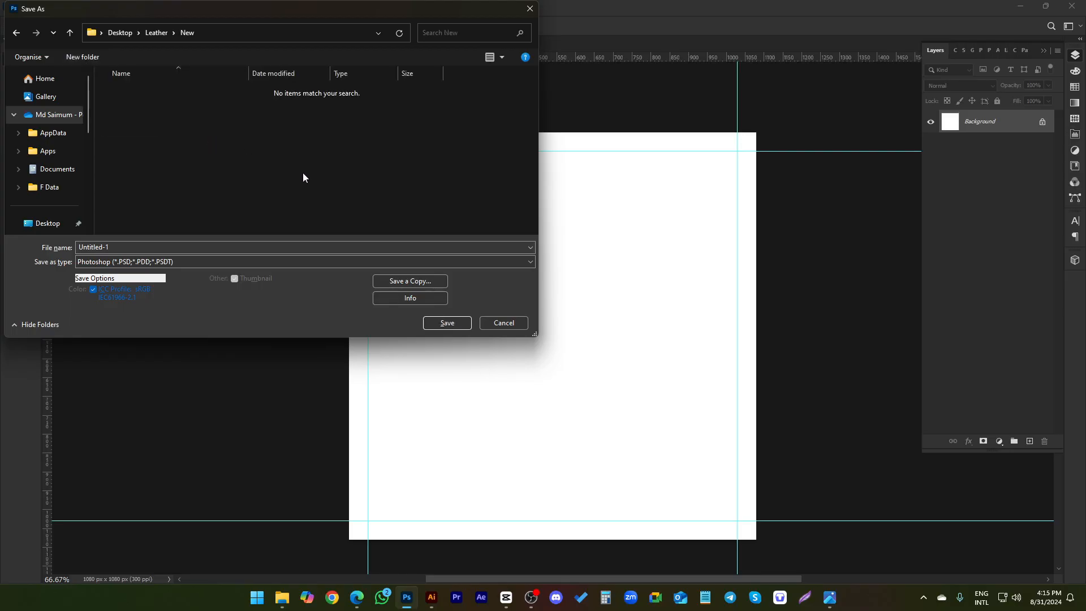
left_click(301, 246)
type("01")
key("Return")
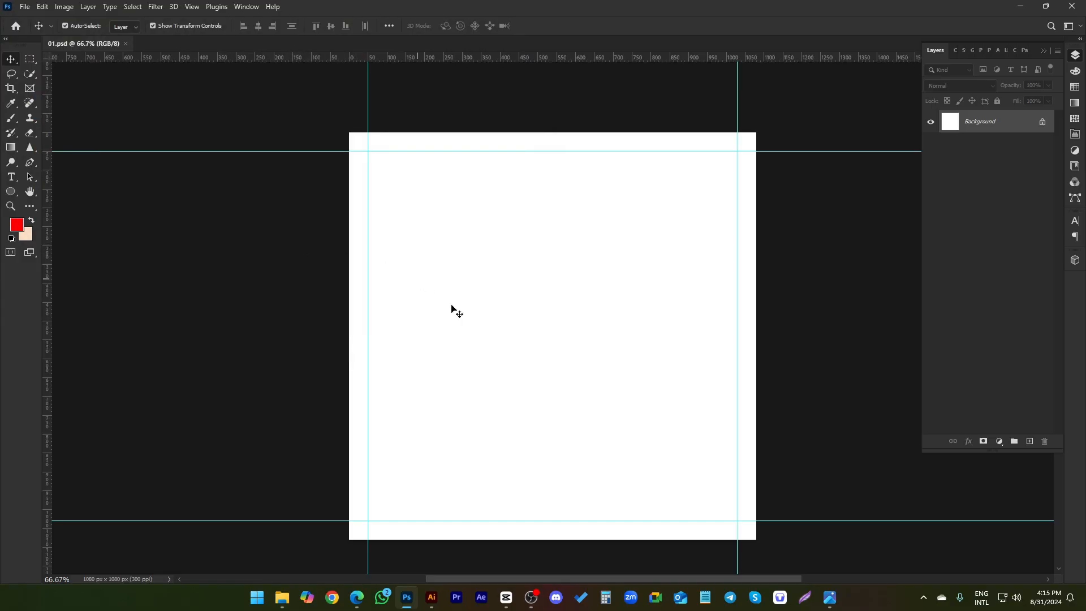
- Minimize Photoshop, view the peach goalpost banner 10.jpg from the Leather folder maximized, and minimize the image viewer
left_click(830, 597)
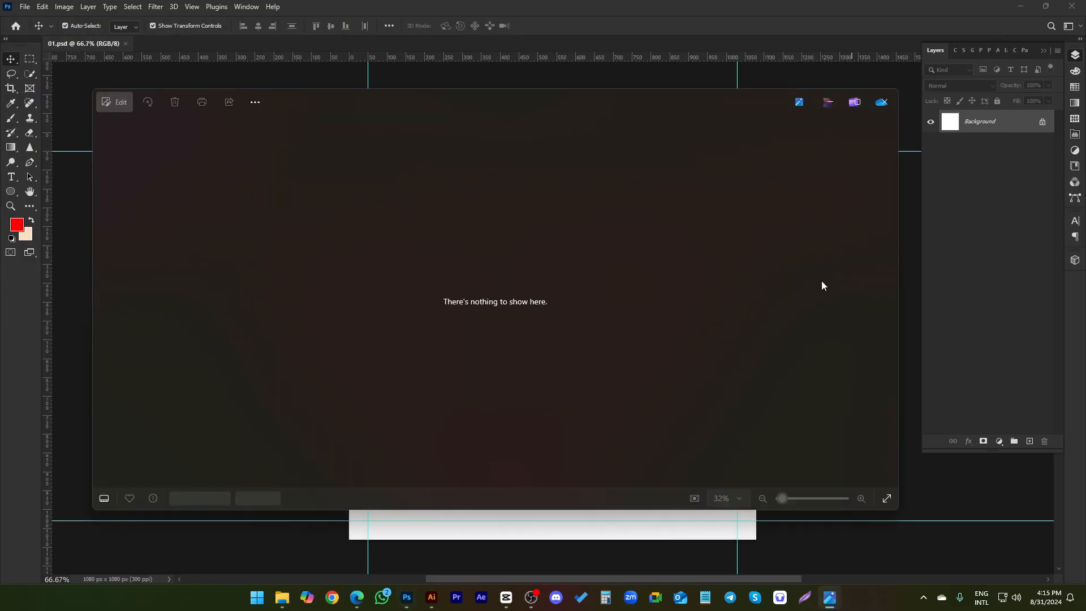
left_click(885, 107)
left_click(1020, 6)
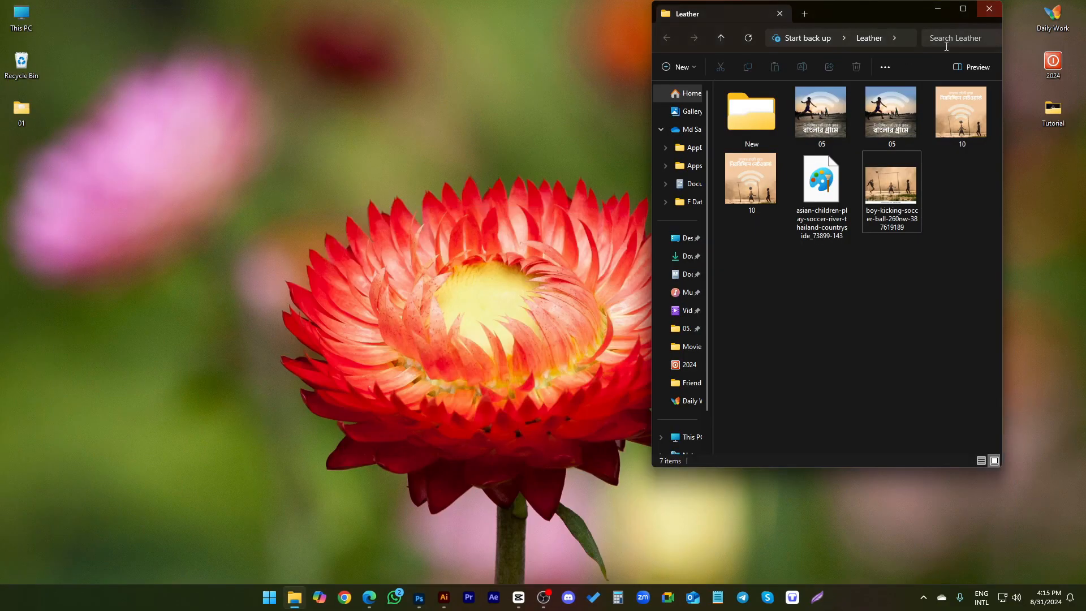
left_click(895, 195)
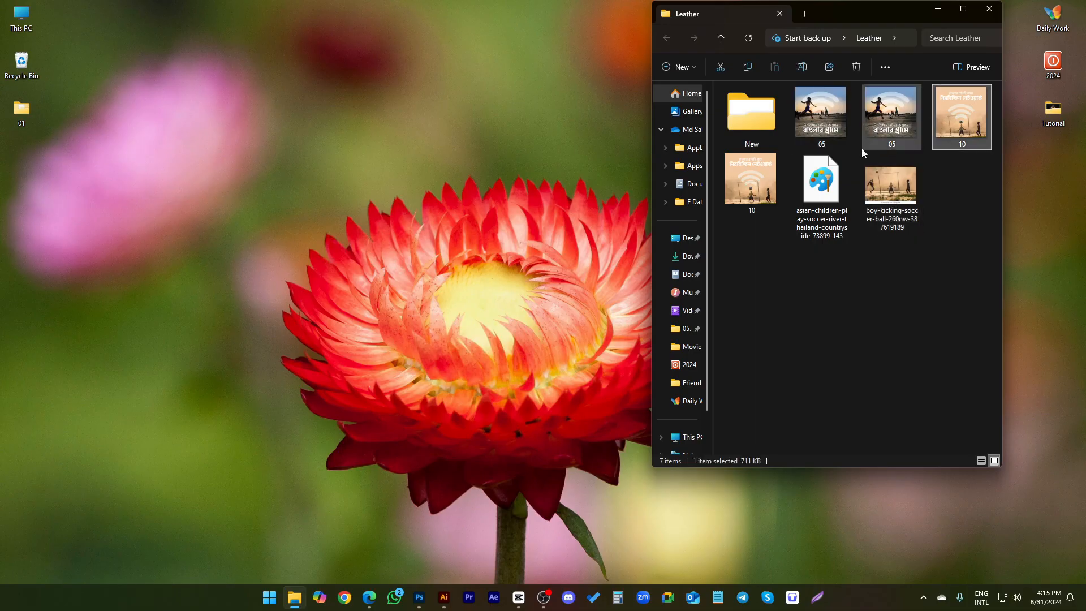
left_click(756, 188)
double_click(931, 149)
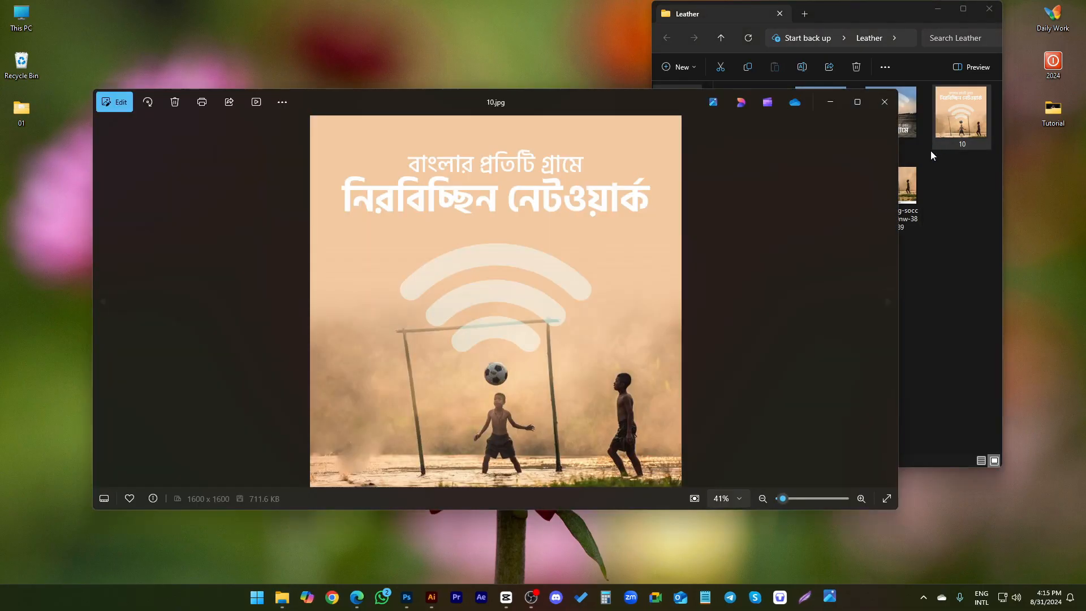
left_click(858, 103)
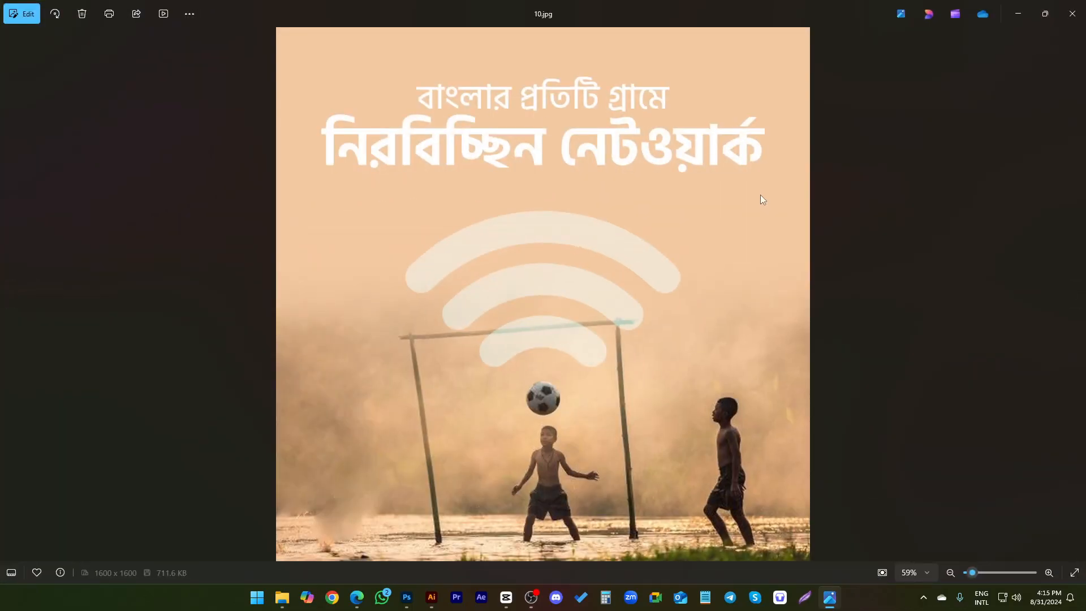
left_click(1018, 15)
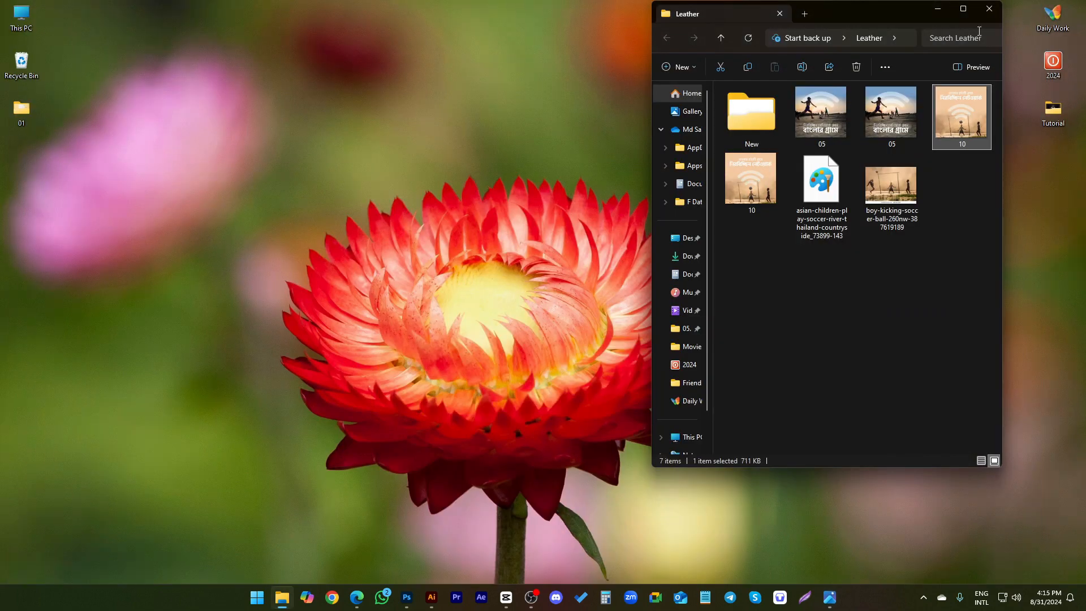
- Open the boy-kicking-soccer-ball image from the Leather folder in Photoshop and copy it into 01.psd as a layer
left_click(888, 134)
left_click_drag(892, 186, 526, 53)
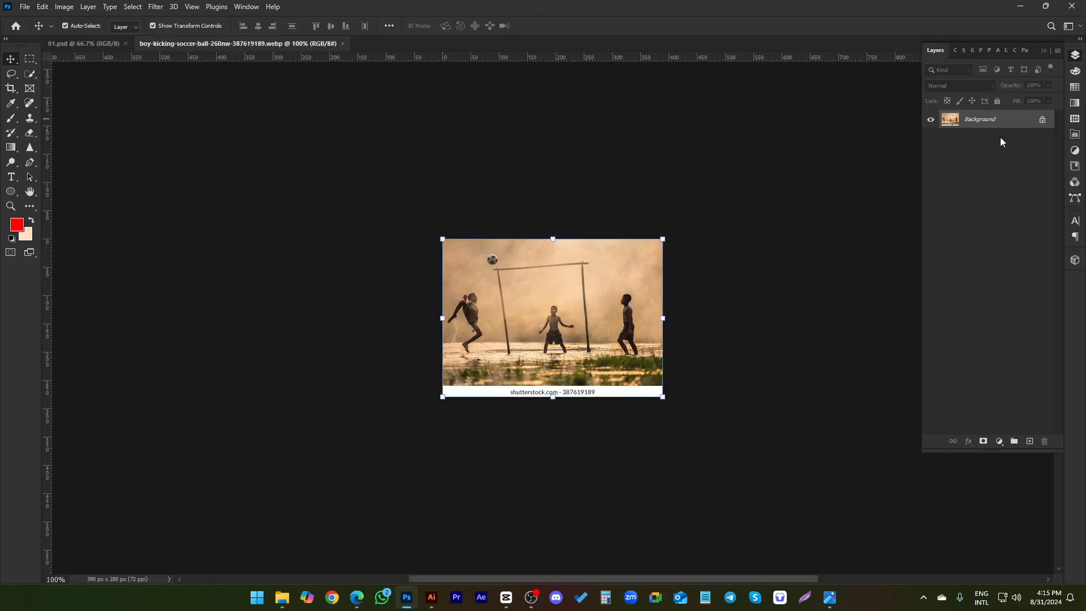
left_click_drag(527, 308, 513, 248)
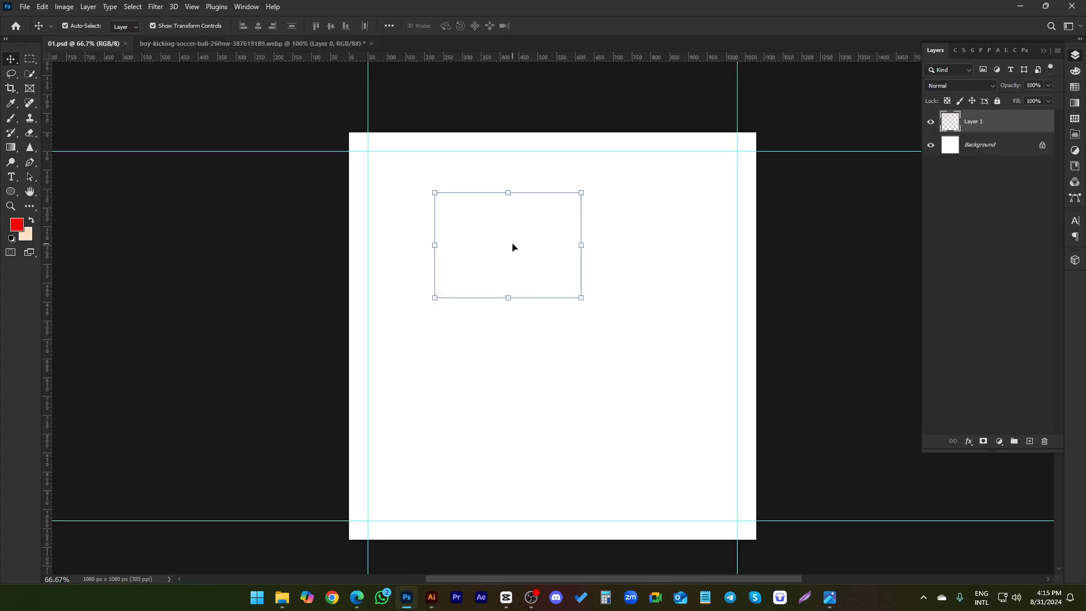
- Scale the soccer photo to about 300% and place it over the canvas's lower part, with its watermark strip below the bottom edge
left_click_drag(508, 297, 508, 548)
scroll(566, 358, "down", 1)
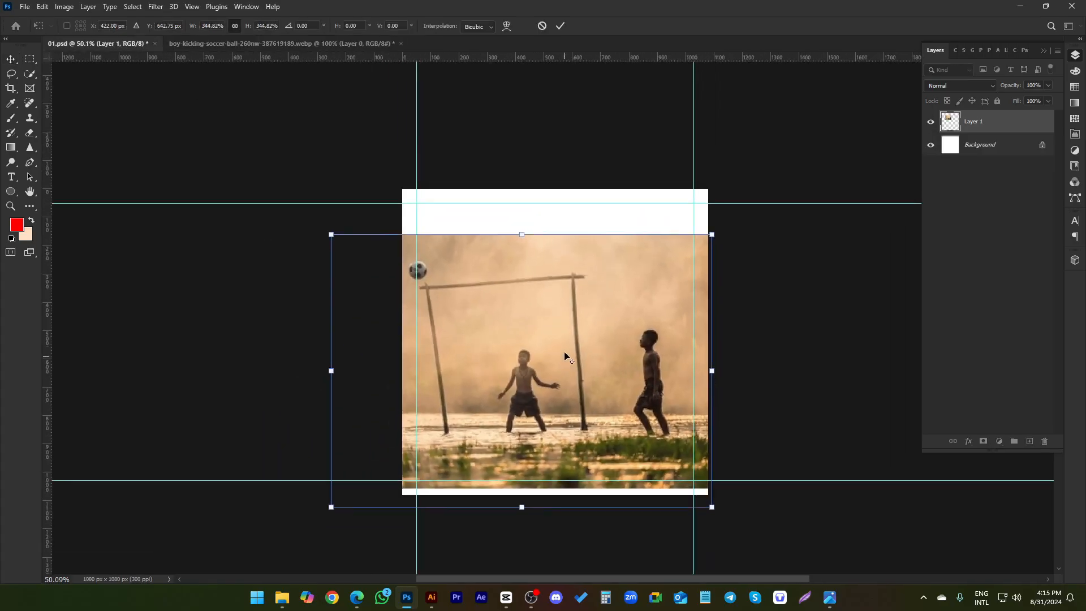
left_click_drag(565, 354, 594, 309)
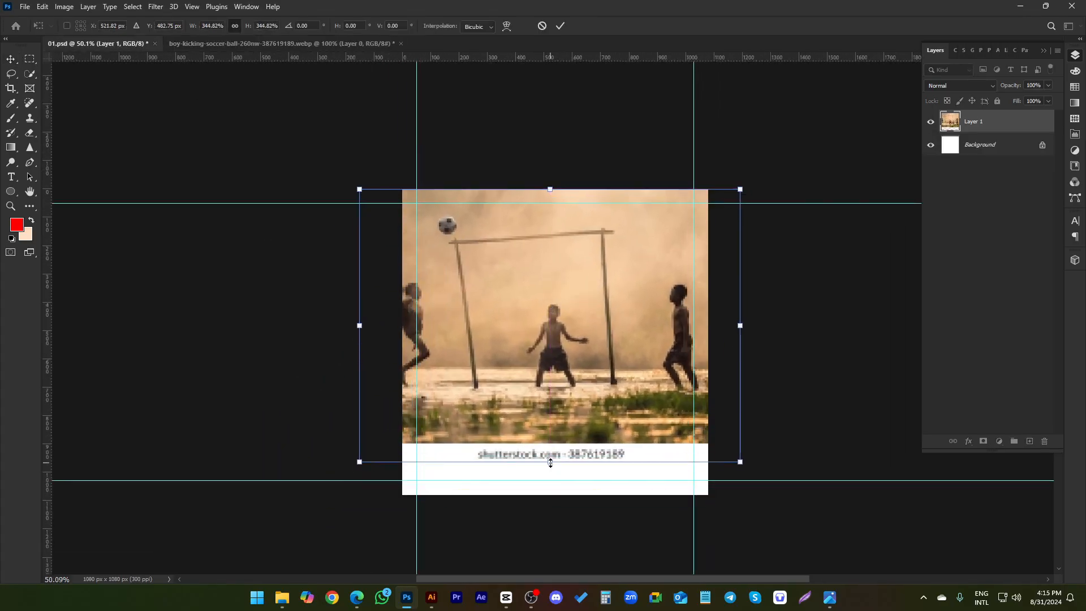
left_click_drag(551, 463, 550, 426)
left_click_drag(564, 357, 569, 442)
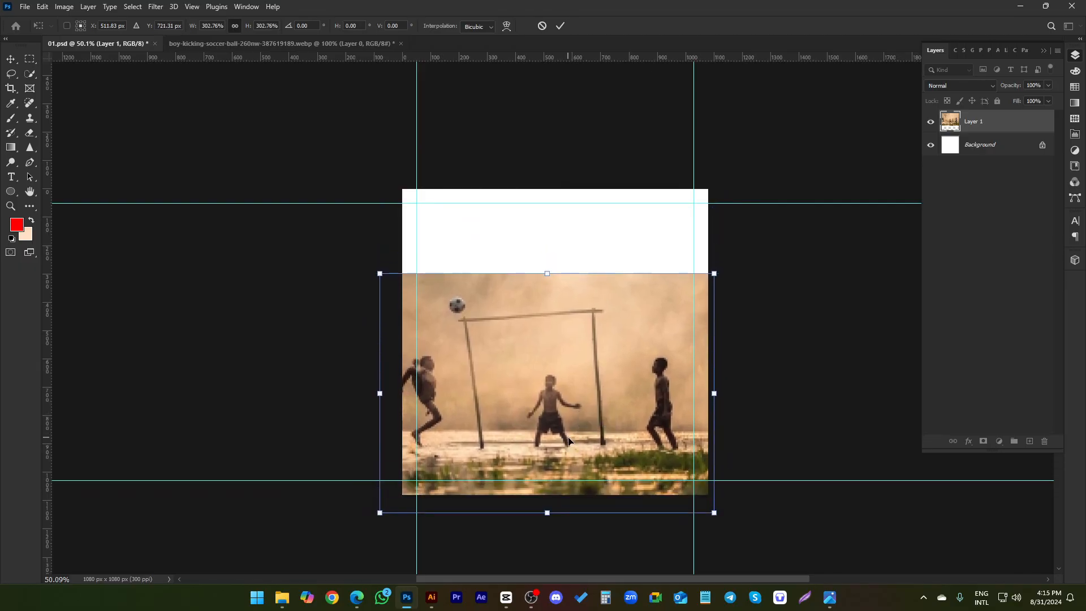
left_click(563, 27)
- Nudge the soccer photo layer slightly to the right so the middle boy sits closer to the canvas center
scroll(802, 262, "down", 2)
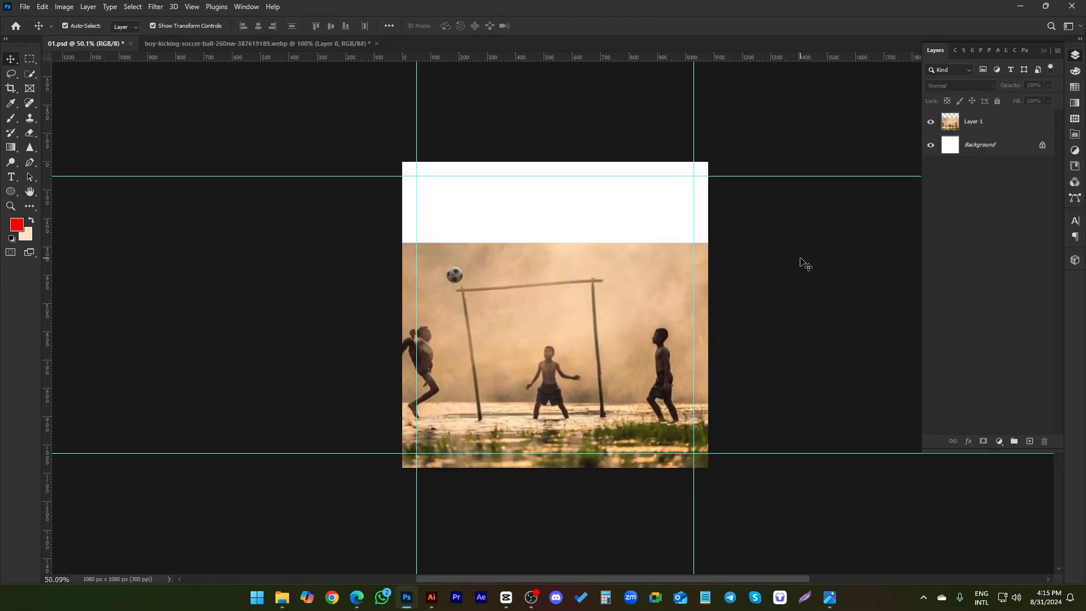
left_click(623, 312)
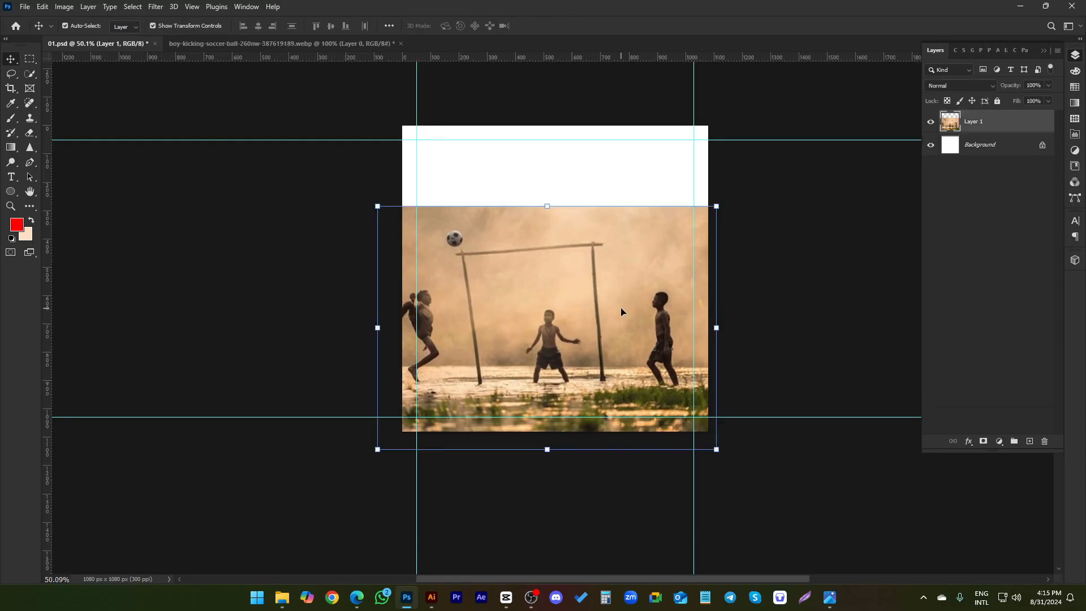
key("Right")
key("Right")
key("Right")
key("Right")
key("Right")
key("Right")
key("Right")
key("Right")
key("Right")
key("Right")
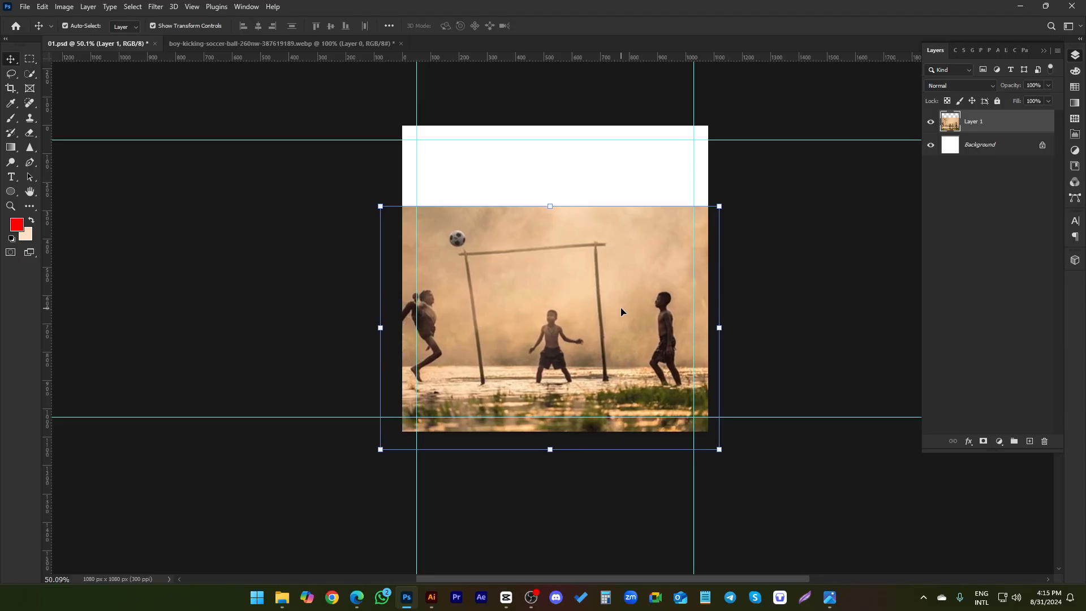
key("Right")
key("Right")
key("Right")
key("Right")
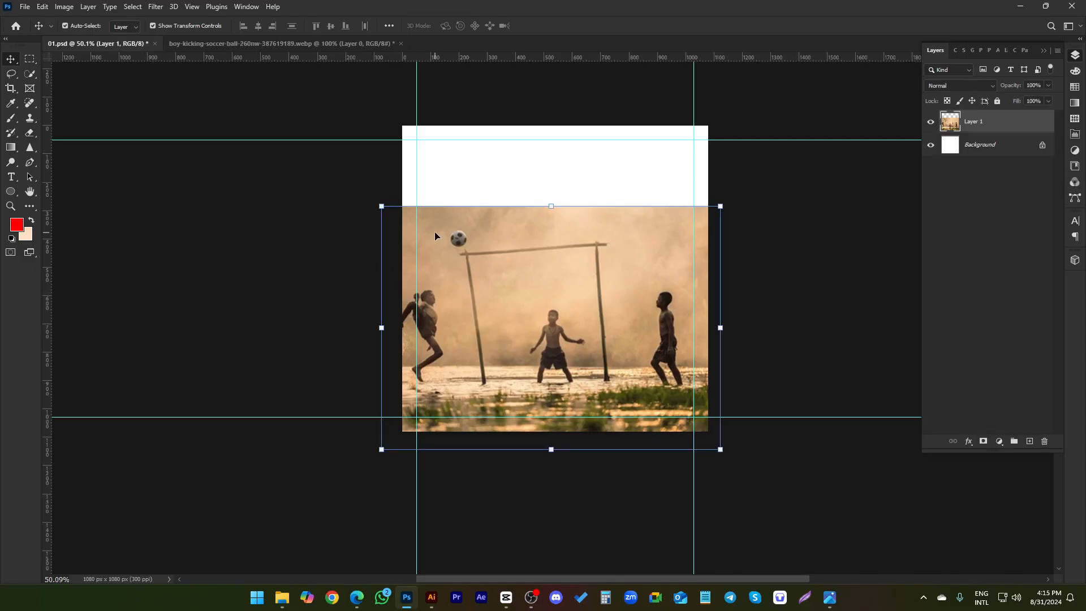
- Outline the kicking boy at the photo's left edge with the Lasso tool, fill the area with Content-Aware at 100% opacity, and deselect
scroll(415, 293, "up", 3)
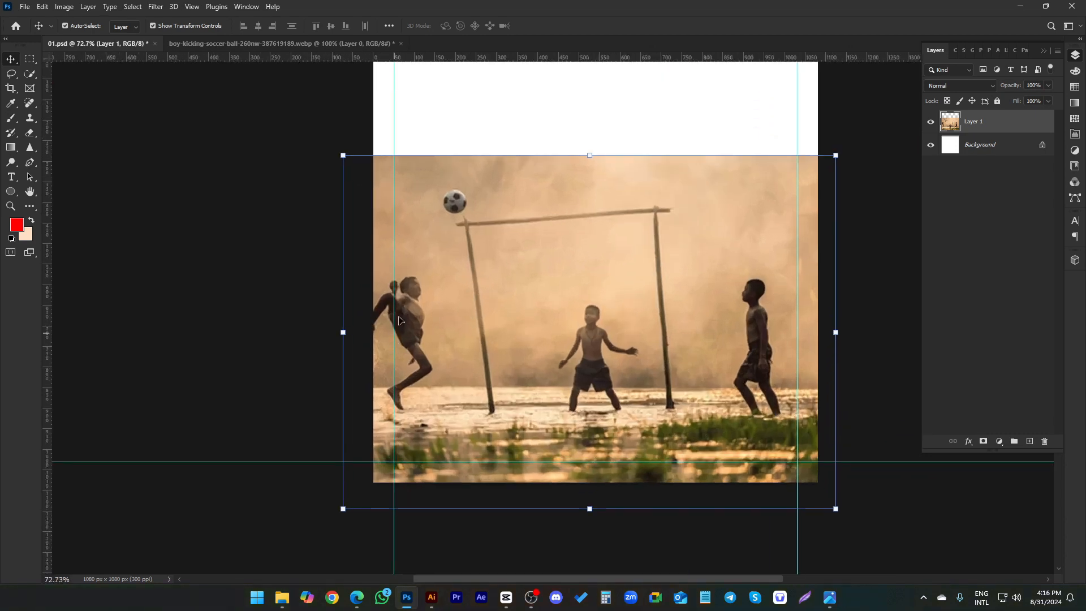
scroll(373, 345, "up", 2)
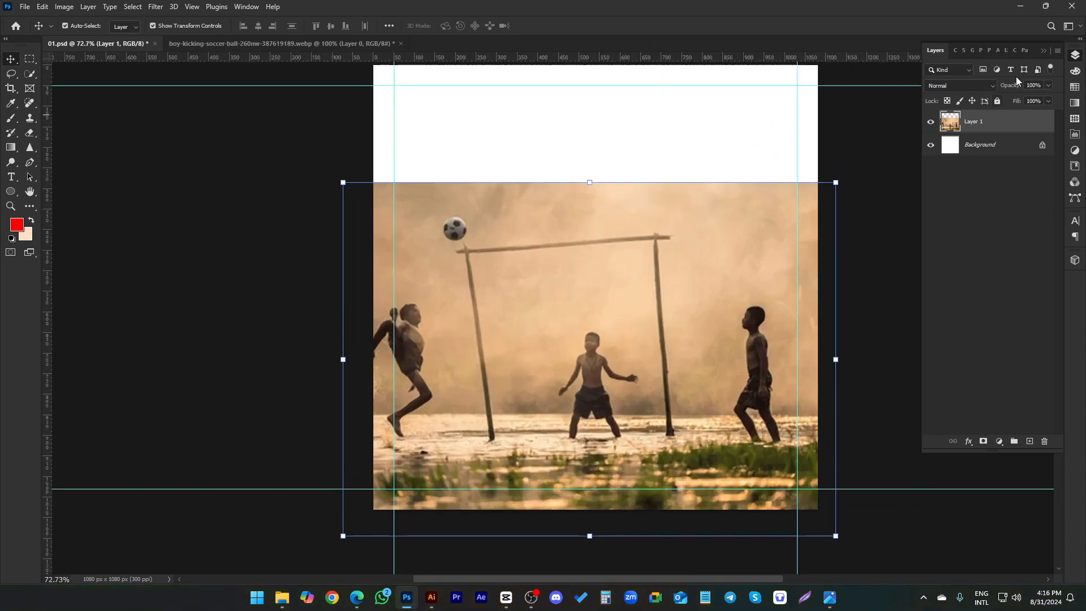
left_click(28, 78)
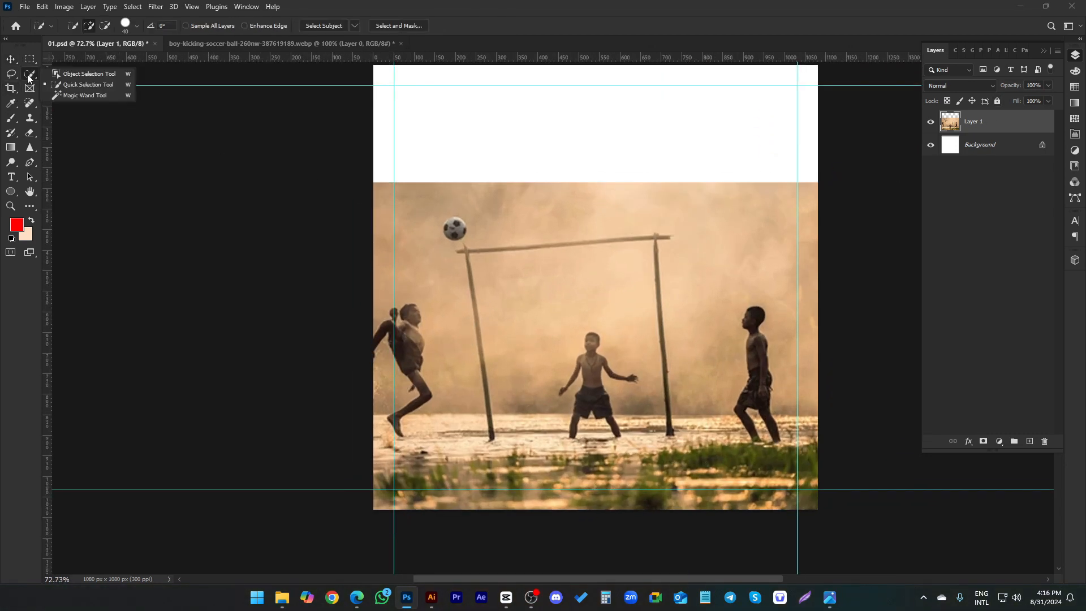
left_click(8, 78)
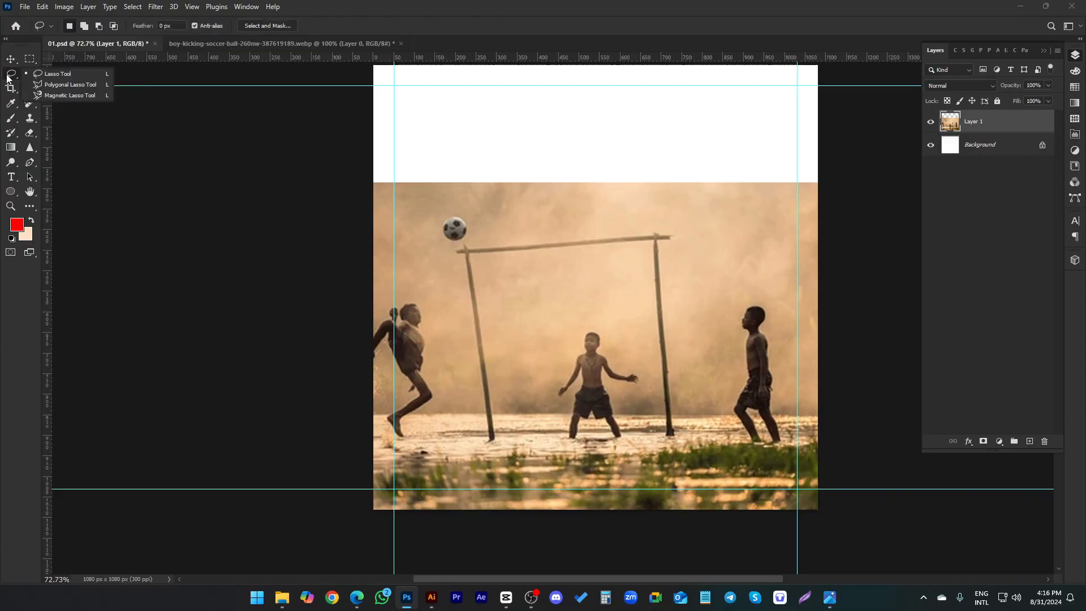
left_click(50, 75)
scroll(400, 362, "up", 1)
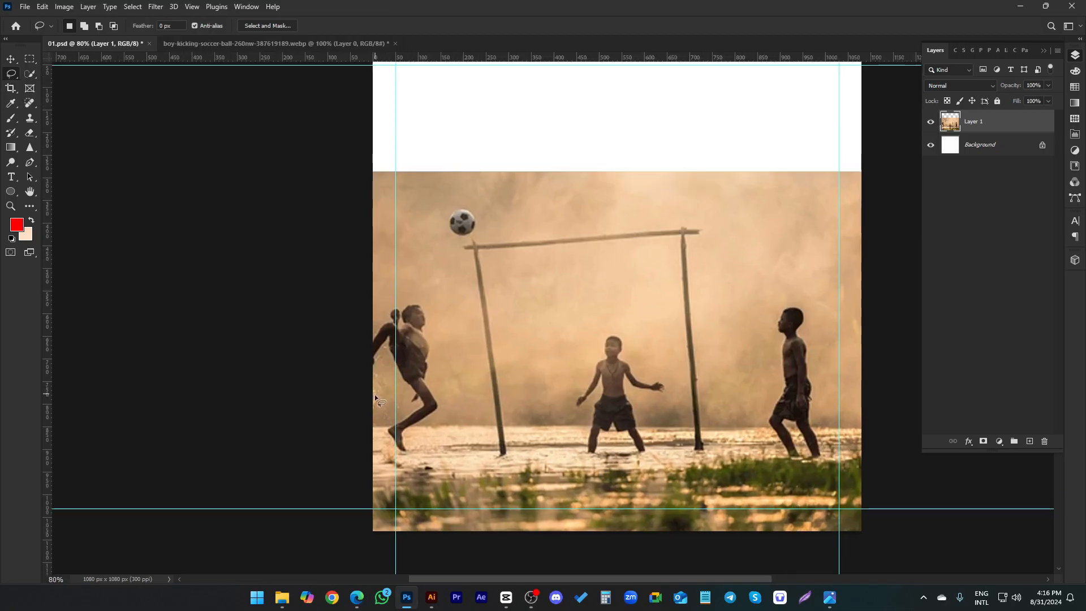
mouse_move(387, 430)
left_mouse_down()
mouse_move(413, 454)
mouse_move(418, 430)
mouse_move(440, 420)
mouse_move(439, 390)
left_mouse_up()
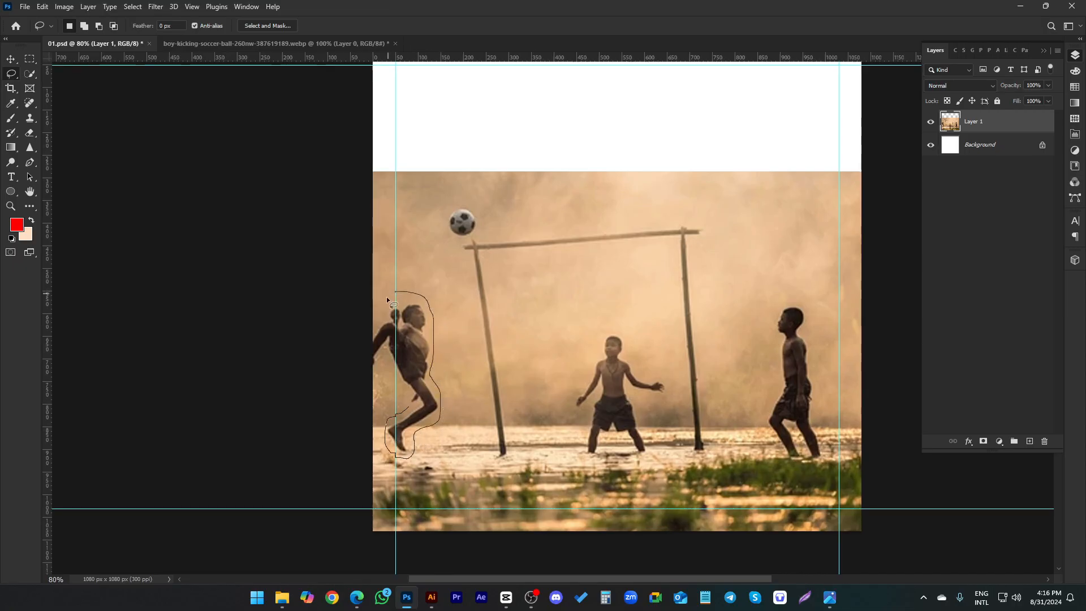
left_click_drag(400, 374, 408, 416)
right_click(398, 338)
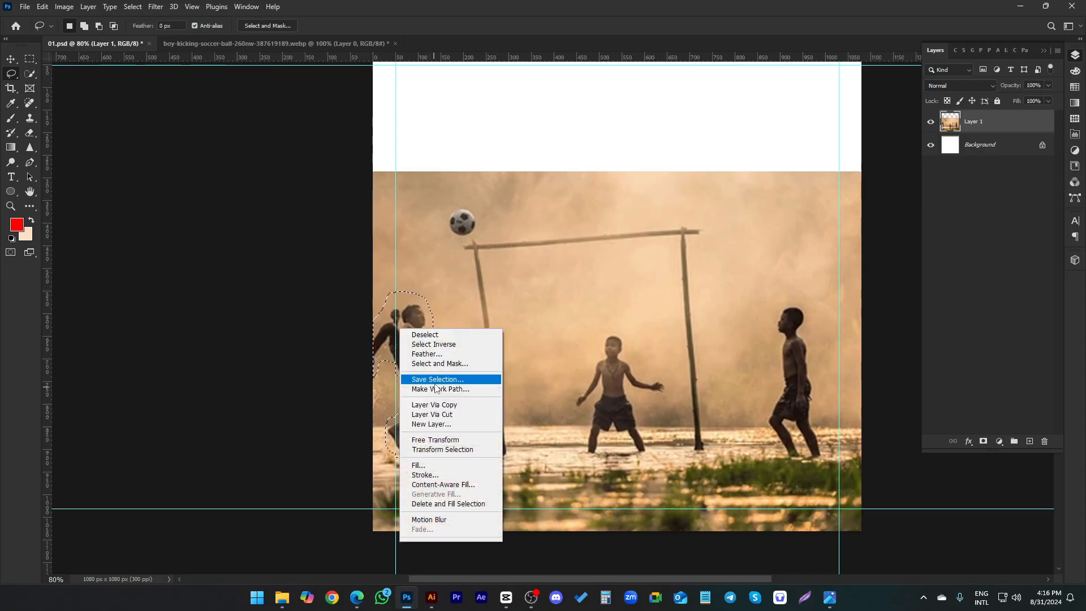
left_click(436, 464)
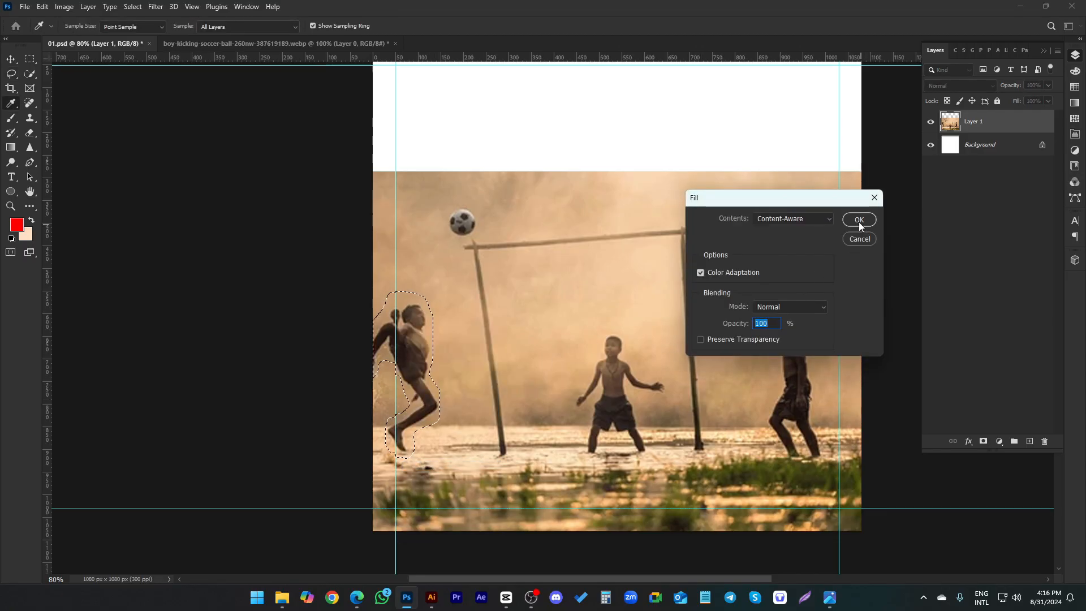
left_click(857, 220)
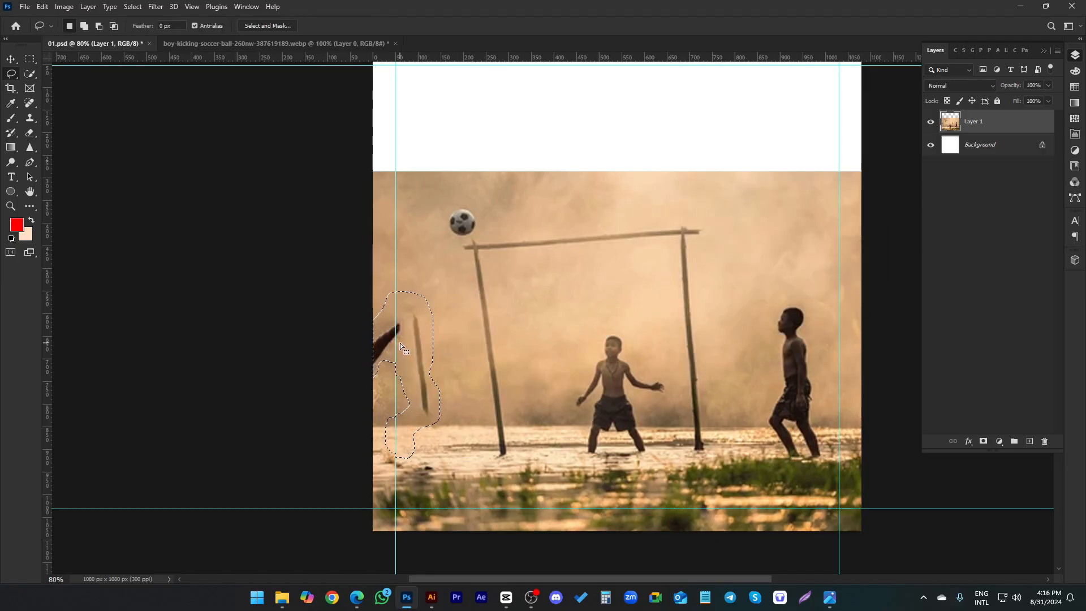
key("ctrl+d")
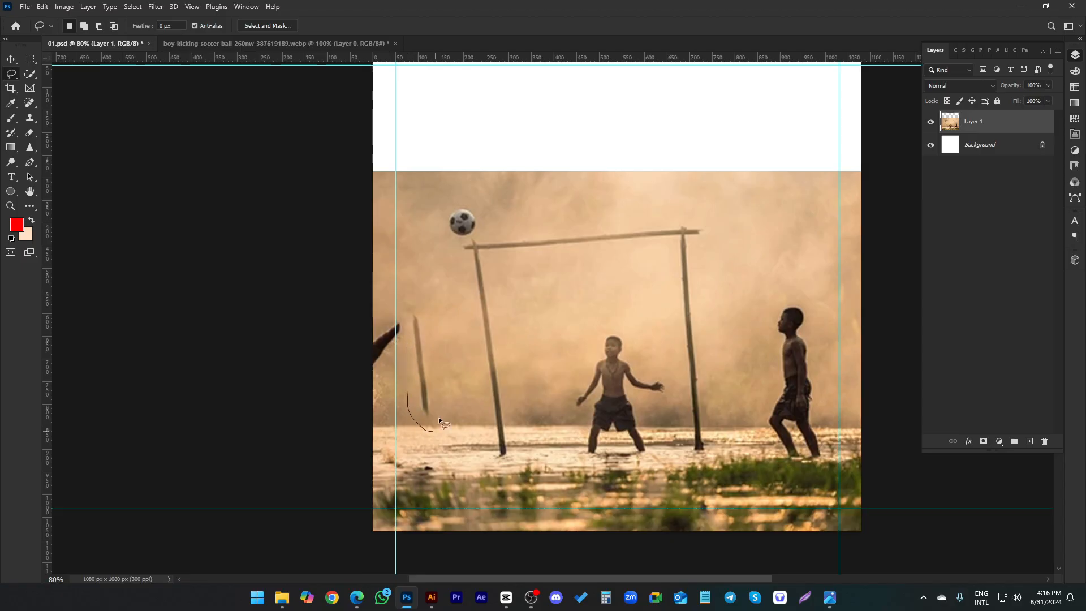
- Lasso the stray post fragment beside the removed boy and replace it with a Content-Aware fill at 100% opacity
right_click(407, 340)
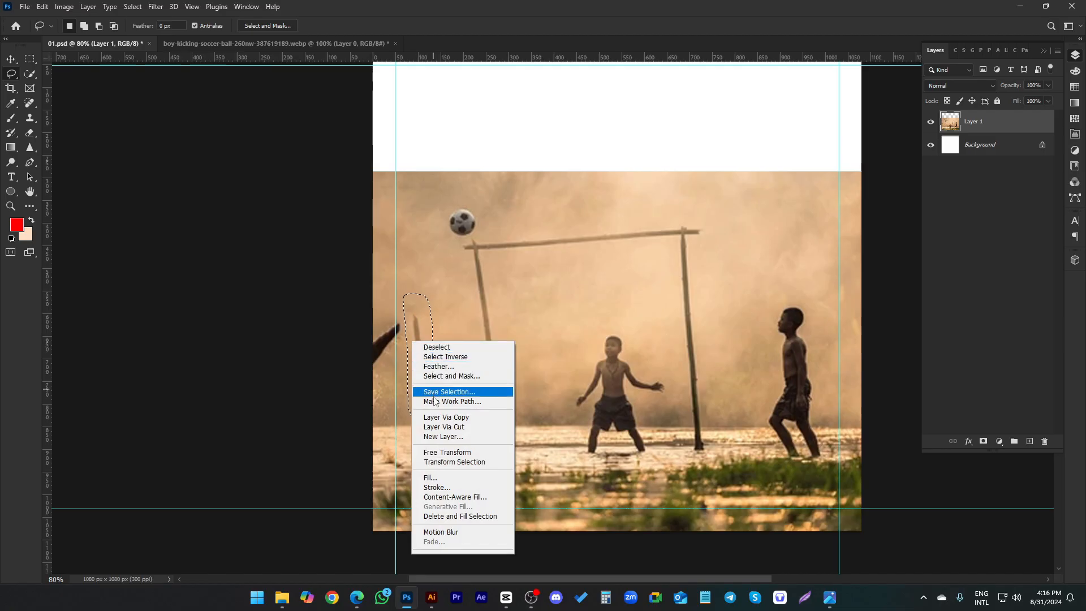
left_click(442, 479)
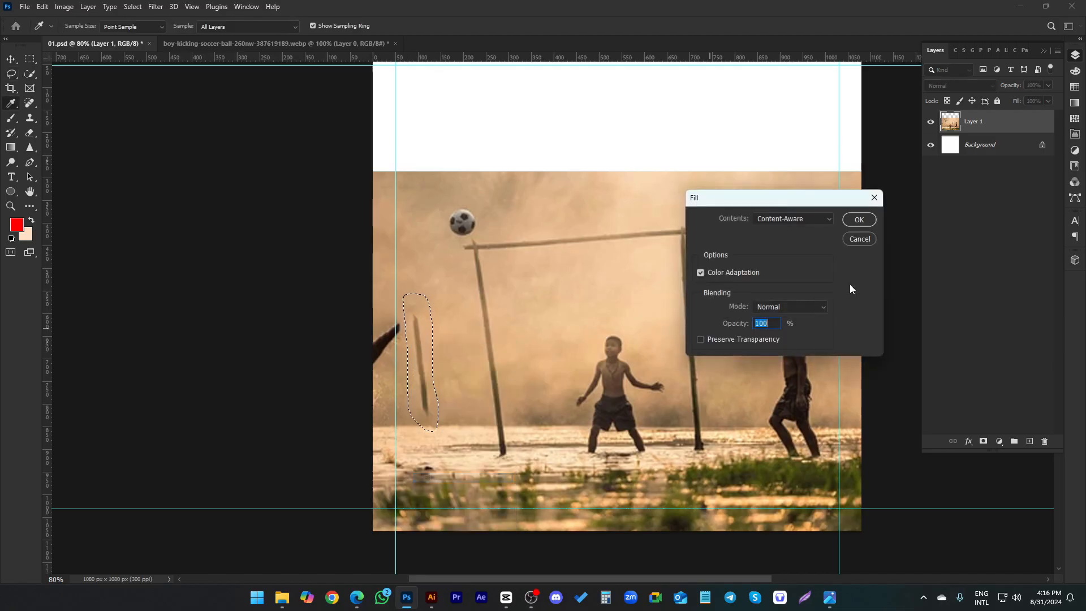
left_click(857, 219)
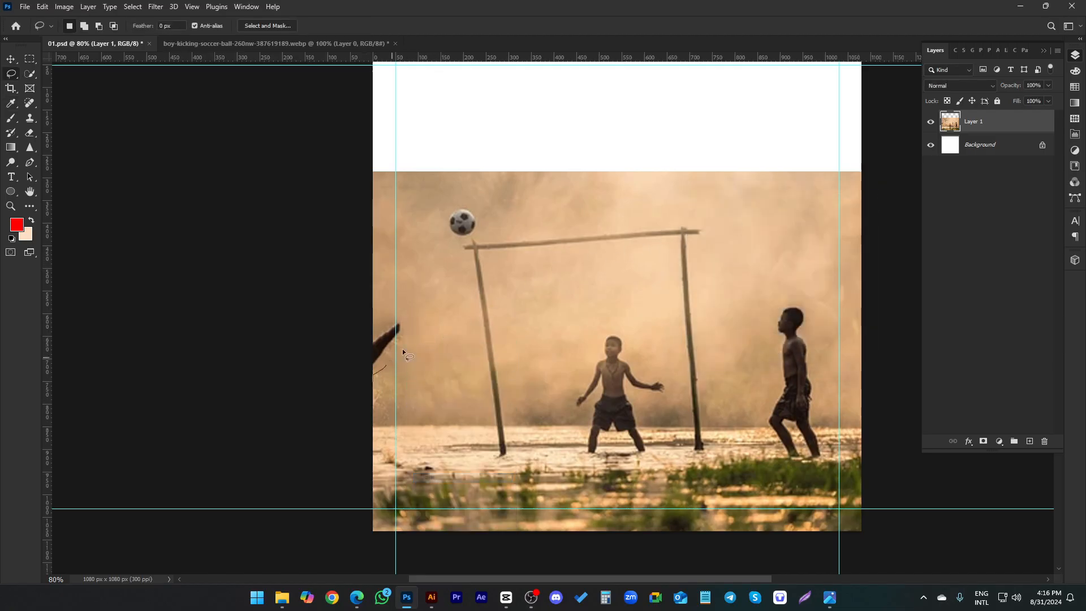
- Lasso the leftover leg at the photo's left edge and try a Content-Aware fill at 100% opacity
mouse_move(402, 353)
left_mouse_down()
mouse_move(353, 338)
mouse_move(334, 365)
left_mouse_up()
right_click(386, 342)
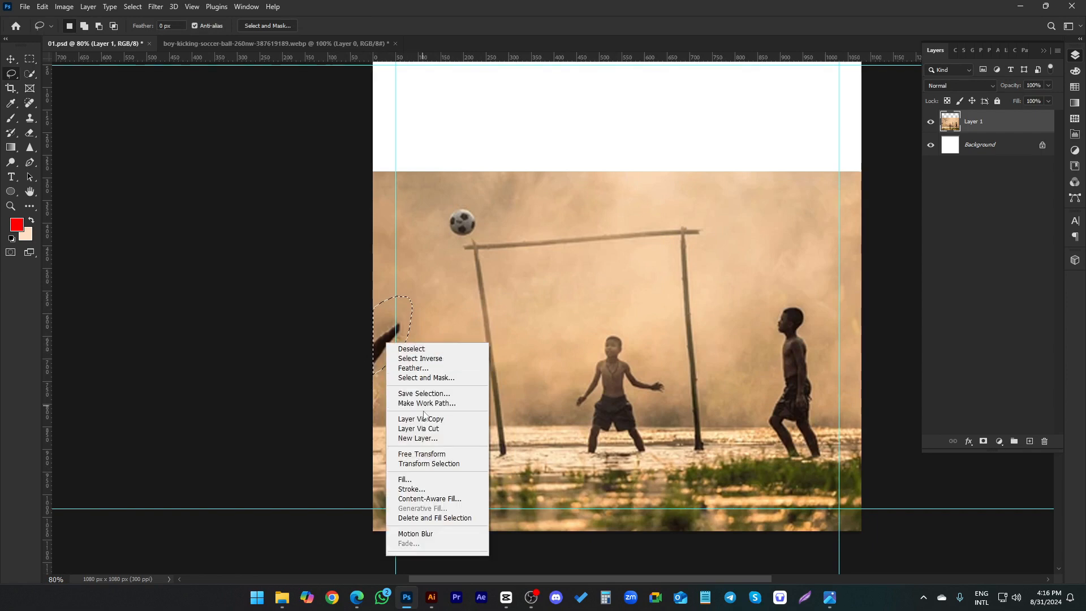
left_click(412, 479)
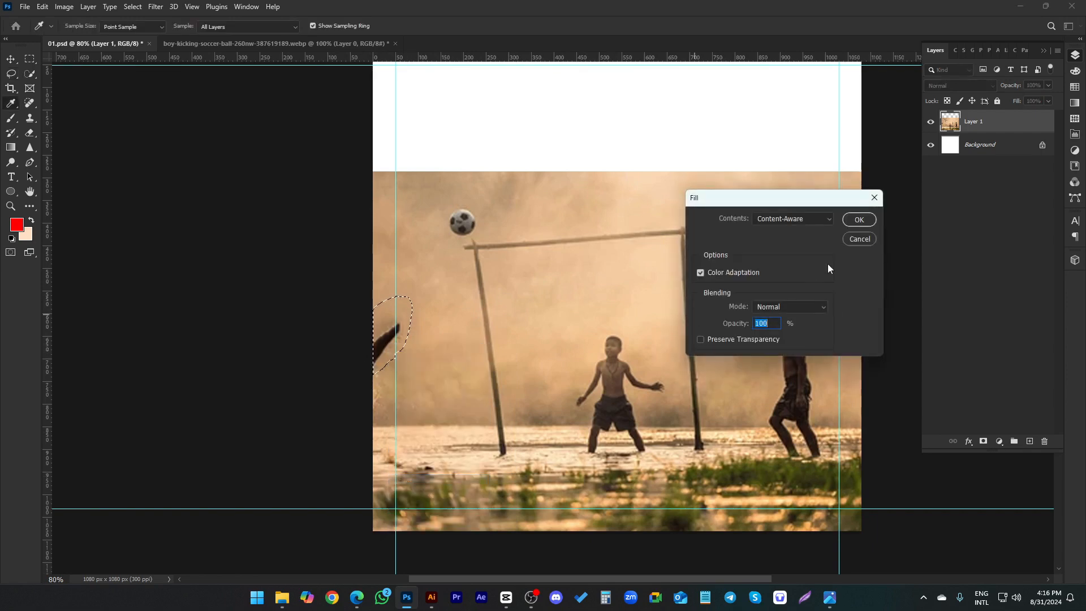
left_click(871, 220)
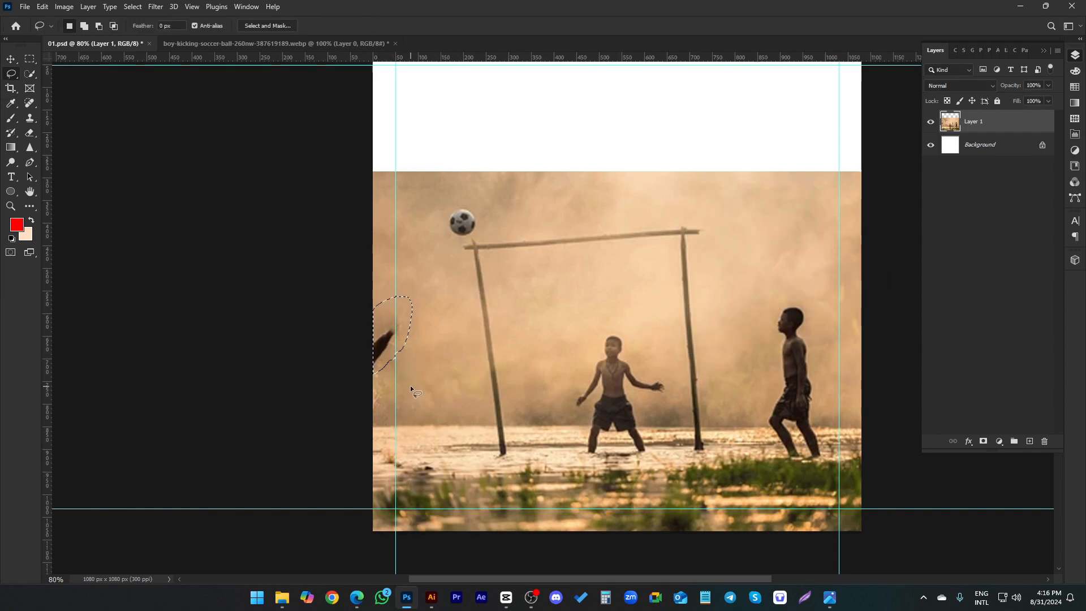
left_click_drag(384, 346, 383, 272)
left_click(391, 299)
left_click_drag(404, 315, 407, 315)
left_click_drag(388, 349, 386, 259)
key("ctrl+z")
left_click(29, 104)
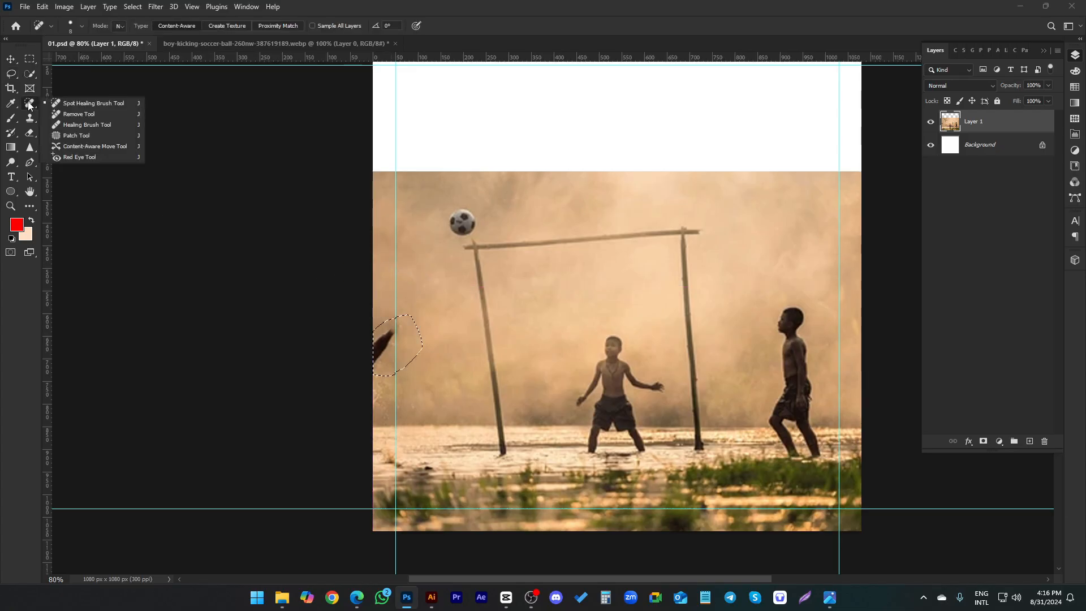
left_click(76, 124)
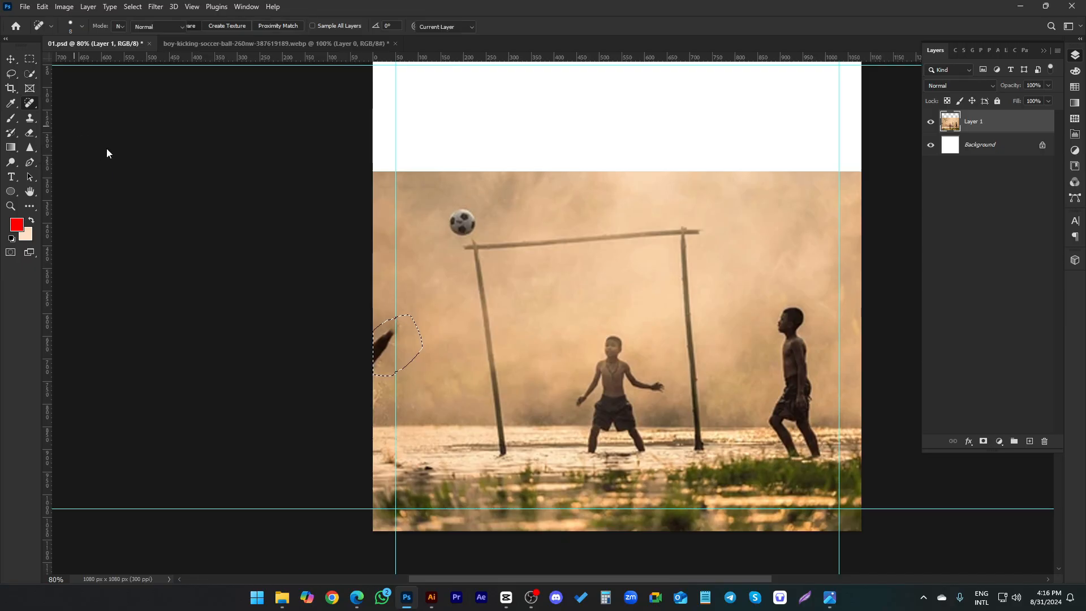
left_click(398, 320)
left_click(518, 222)
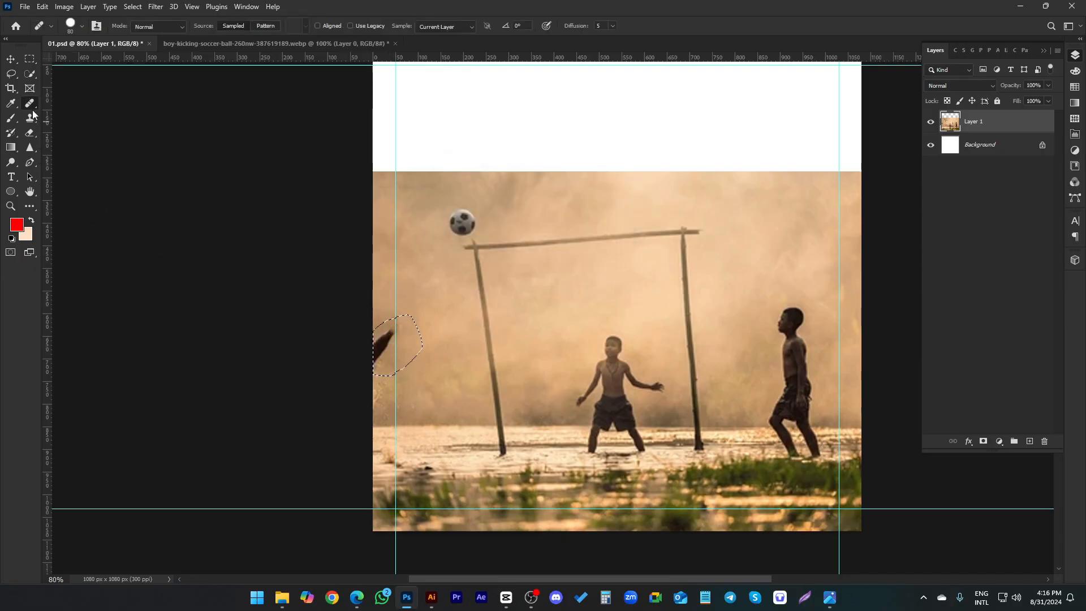
left_click(31, 75)
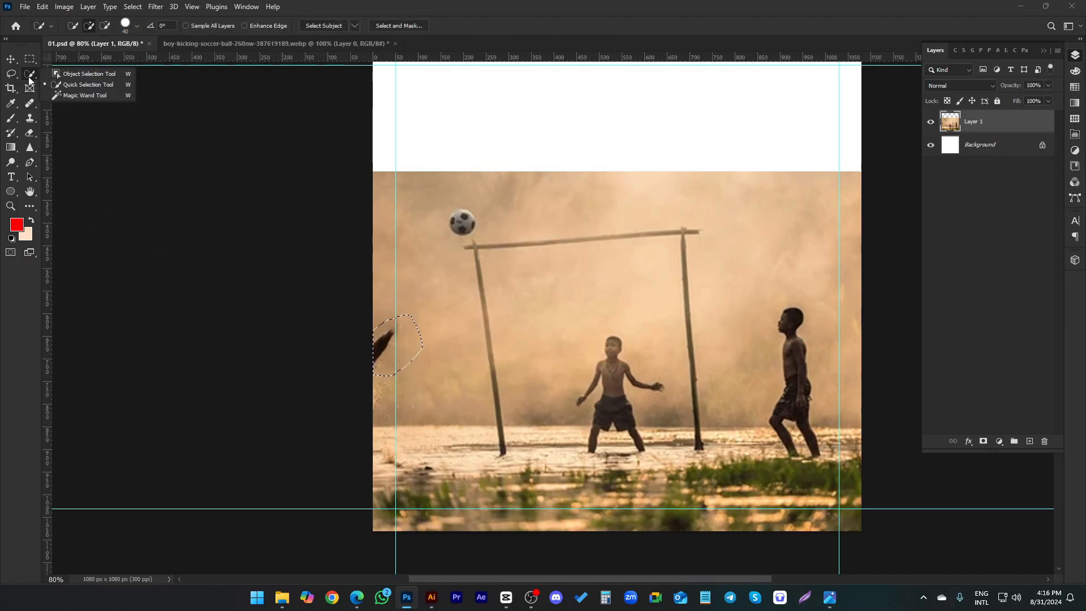
left_click(11, 73)
left_click(62, 73)
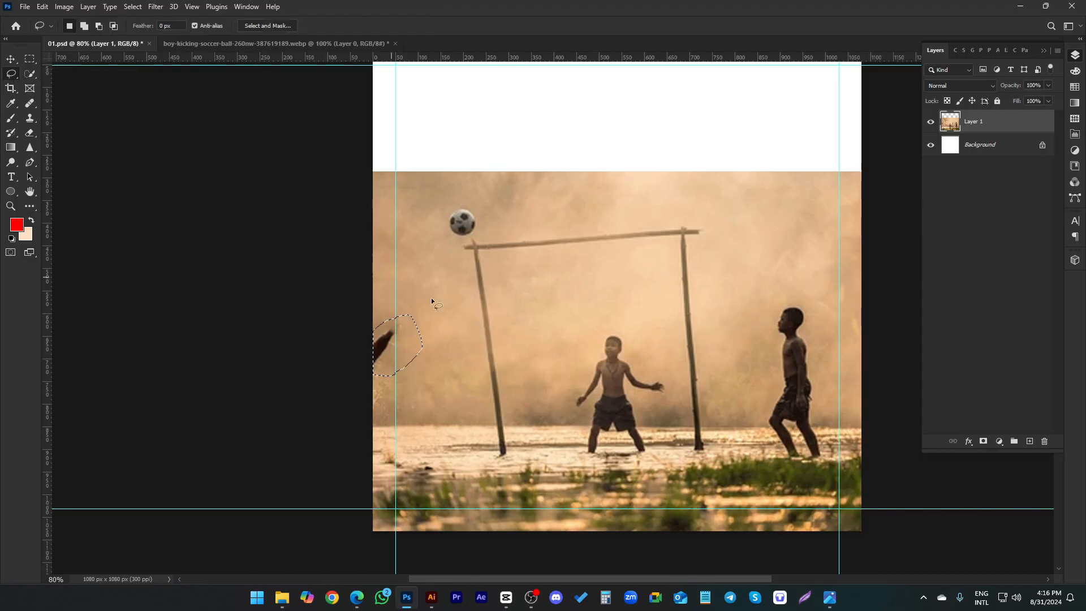
- Lasso a wider area around the leftover leg and try the Content-Aware fill at 100% opacity again
mouse_move(414, 306)
left_mouse_down()
mouse_move(396, 376)
mouse_move(342, 379)
left_mouse_up()
right_click(375, 338)
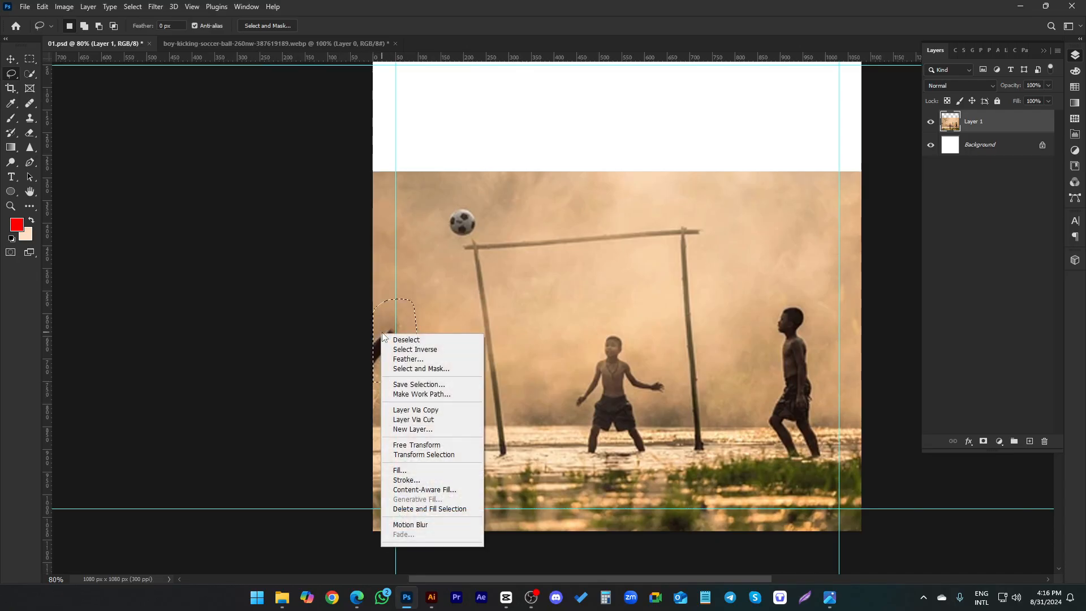
left_click(411, 467)
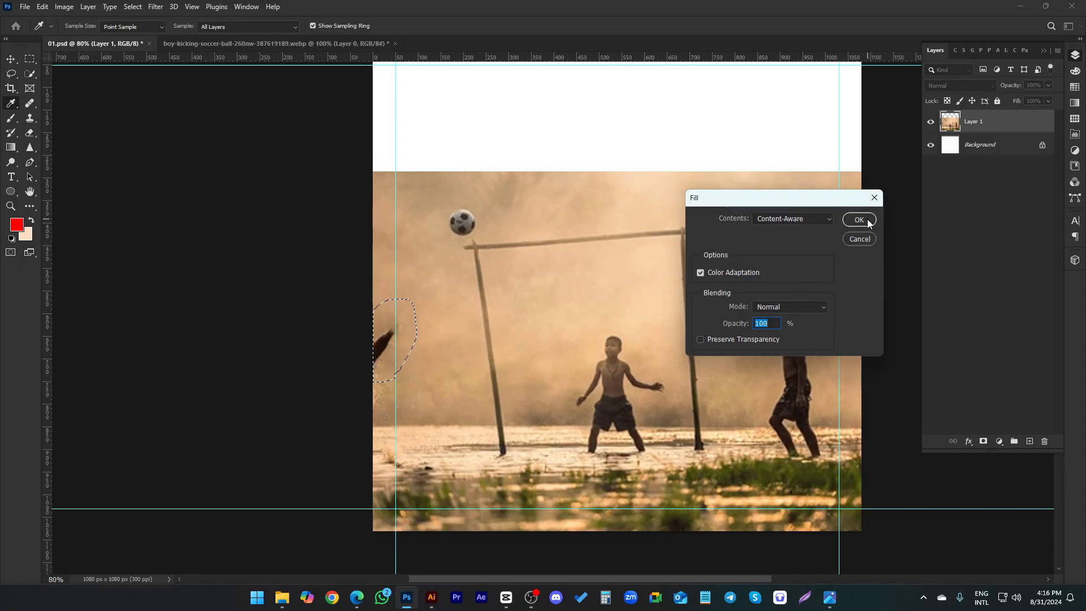
left_click(860, 220)
- Patch the leftover leg at the photo's left edge with clean background from above, patch its remaining dark spot too, and deselect
left_click(11, 59)
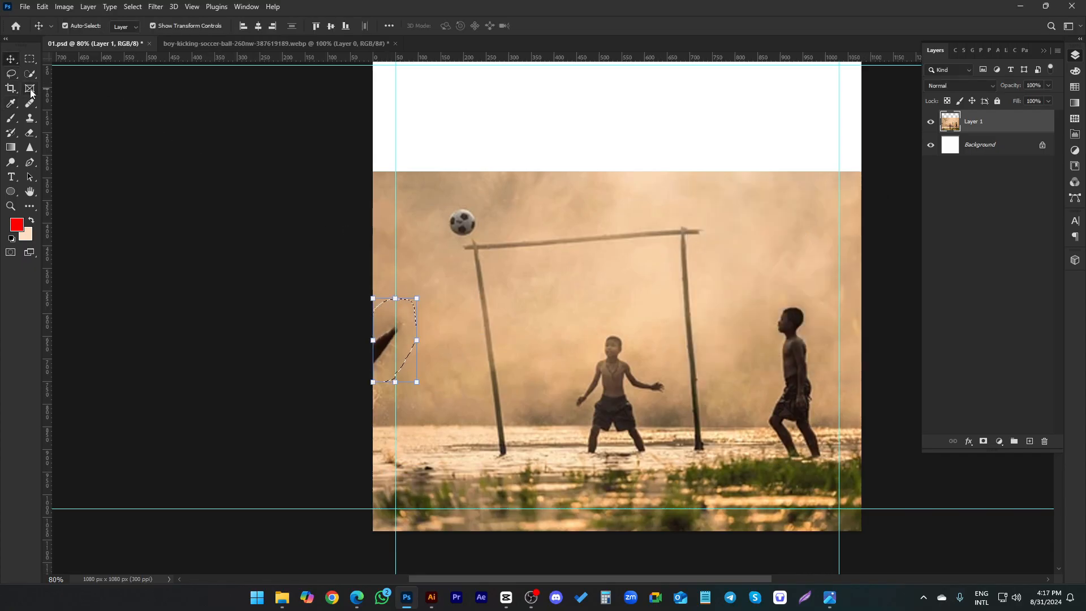
left_click(30, 103)
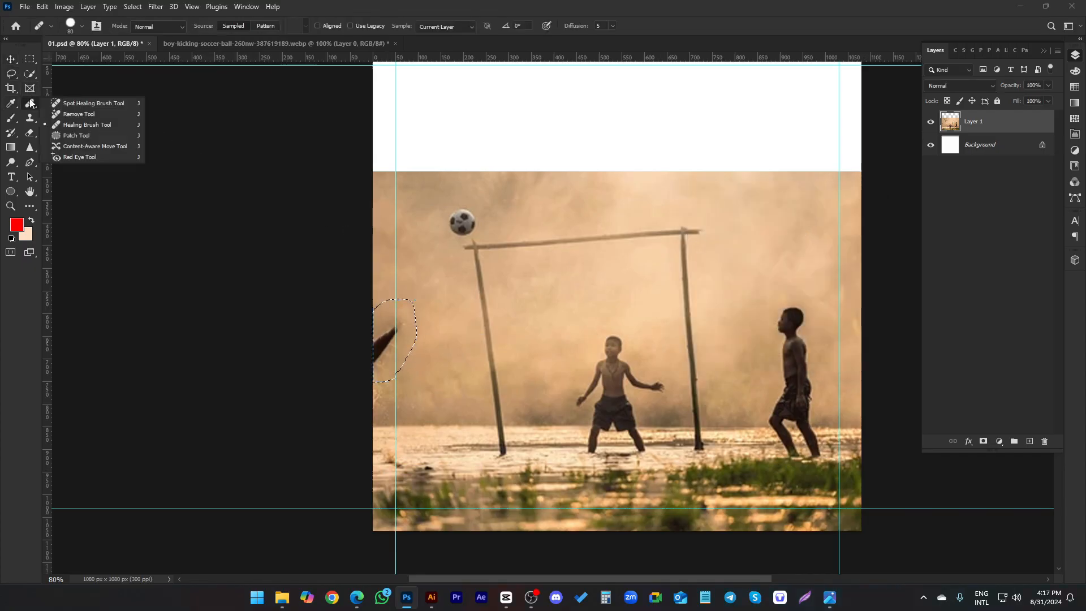
left_click(73, 135)
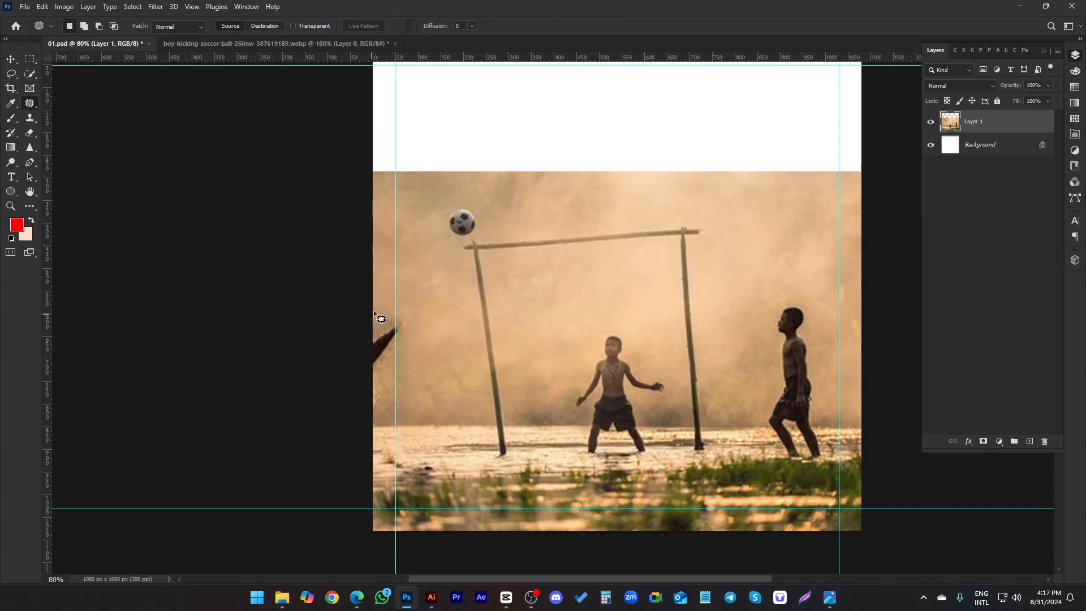
mouse_move(375, 311)
left_mouse_down()
mouse_move(413, 313)
mouse_move(381, 387)
mouse_move(351, 399)
mouse_move(389, 256)
left_mouse_up()
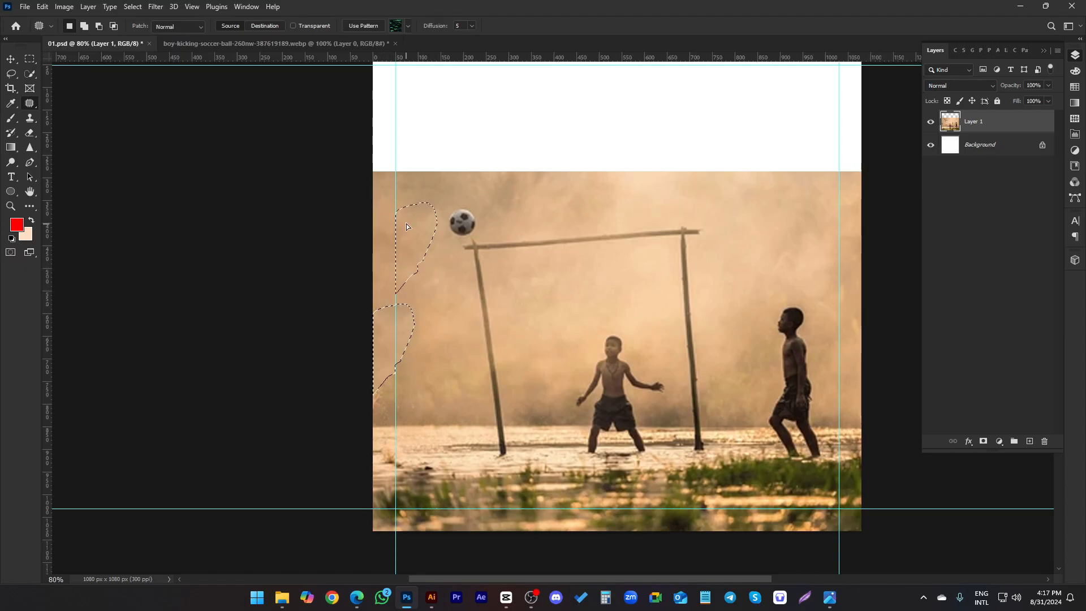
mouse_move(366, 328)
left_mouse_down()
mouse_move(390, 341)
mouse_move(354, 382)
left_mouse_up()
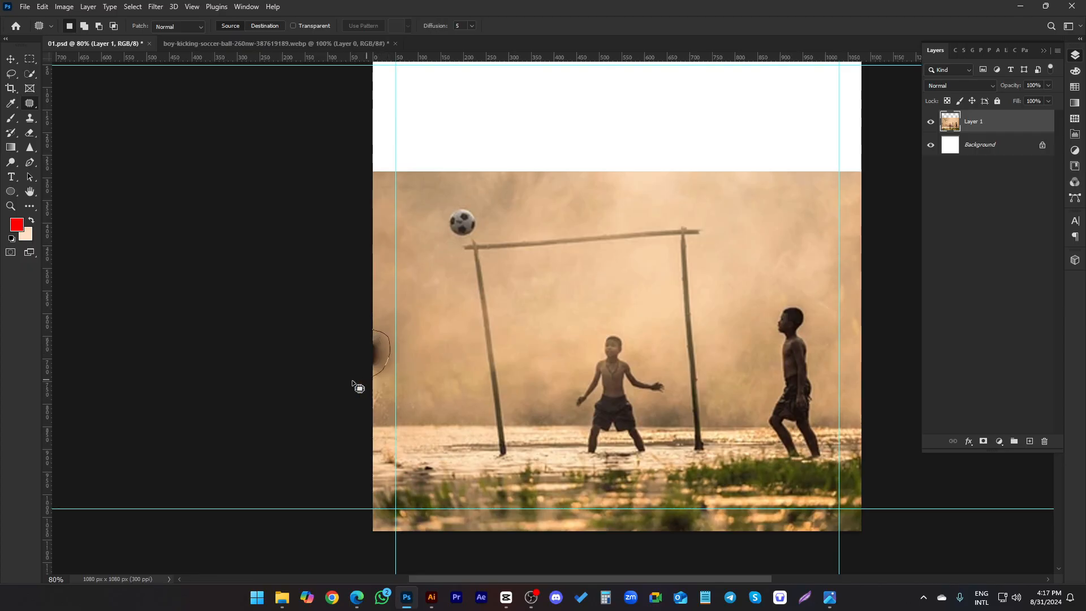
left_click_drag(380, 344, 396, 278)
key("ctrl+d")
- Scale the soccer photo layer to about 104.8%, center it horizontally on the canvas, and let it extend below the bottom edge
key("v")
scroll(433, 225, "down", 5)
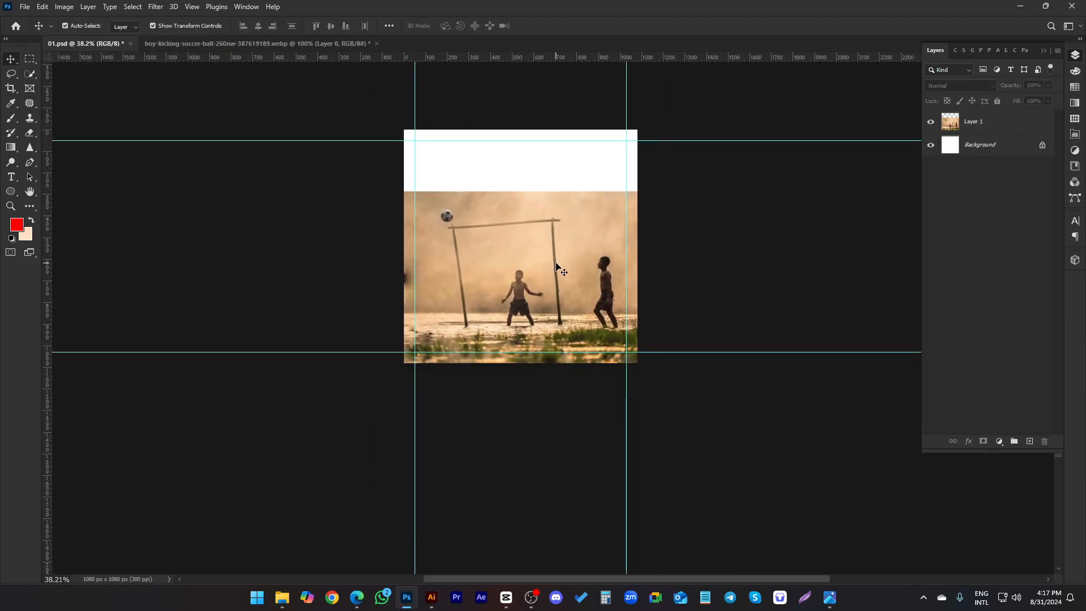
left_click_drag(647, 285, 660, 285)
left_click_drag(548, 282, 544, 291)
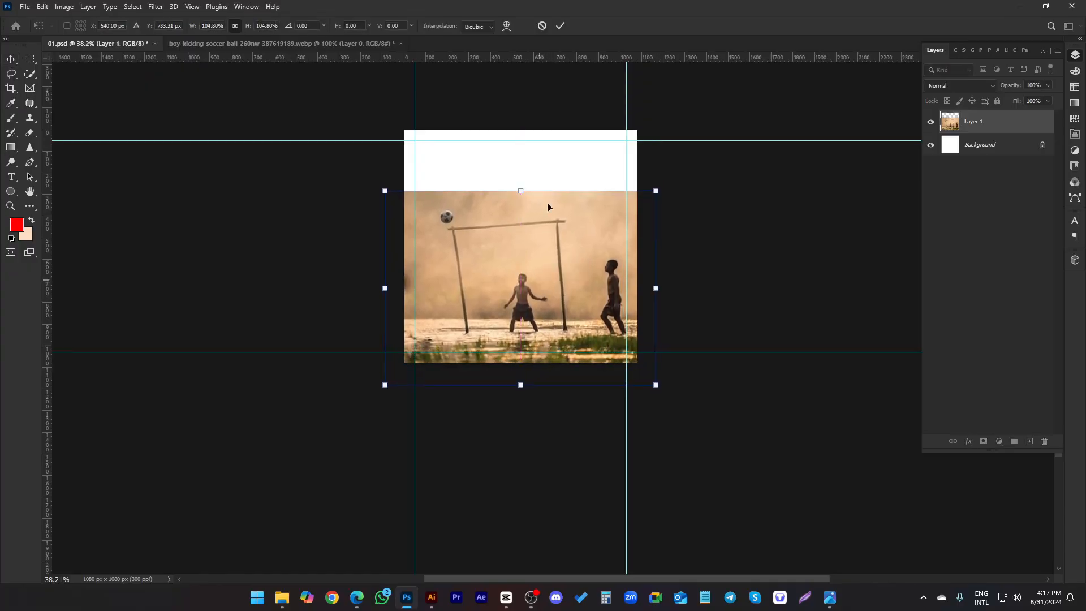
left_click(559, 26)
scroll(593, 229, "up", 4)
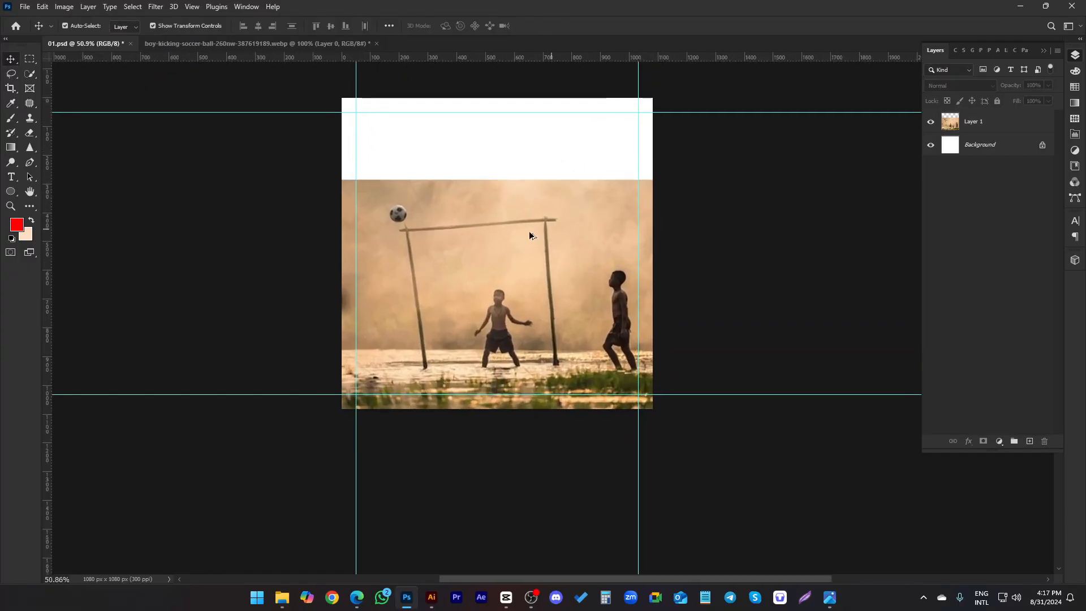
scroll(354, 259, "up", 1)
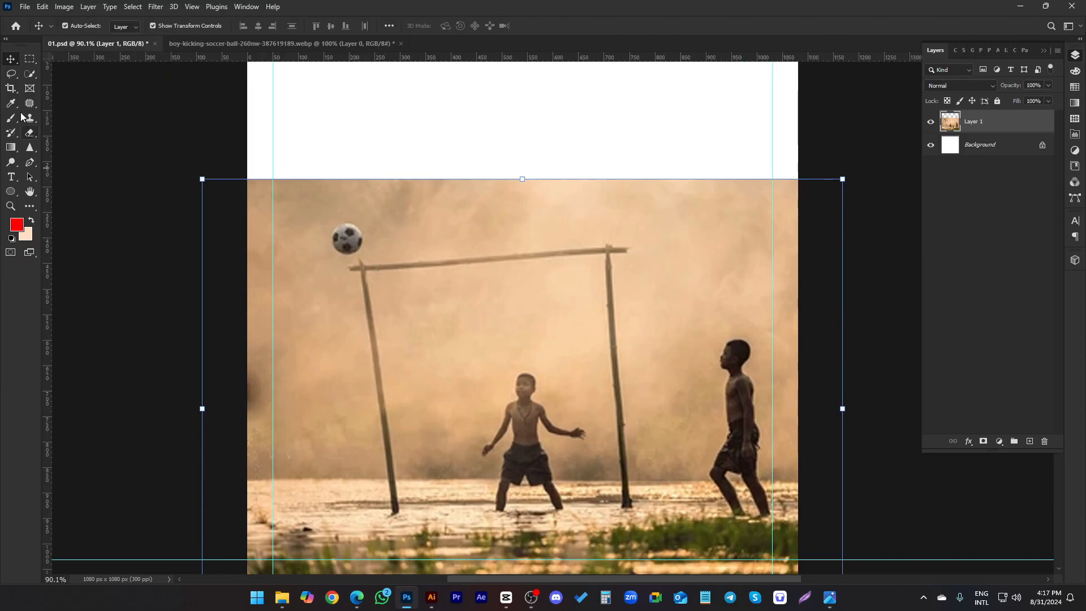
left_click(31, 73)
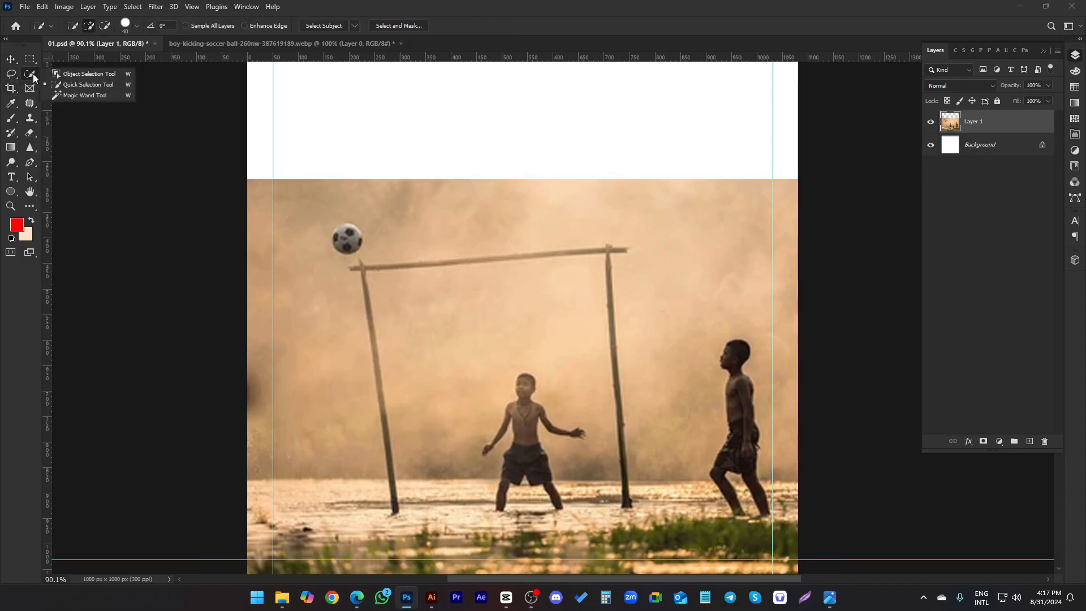
left_click(82, 85)
mouse_move(347, 236)
left_mouse_down()
mouse_move(364, 252)
mouse_move(351, 232)
mouse_move(355, 242)
left_mouse_up()
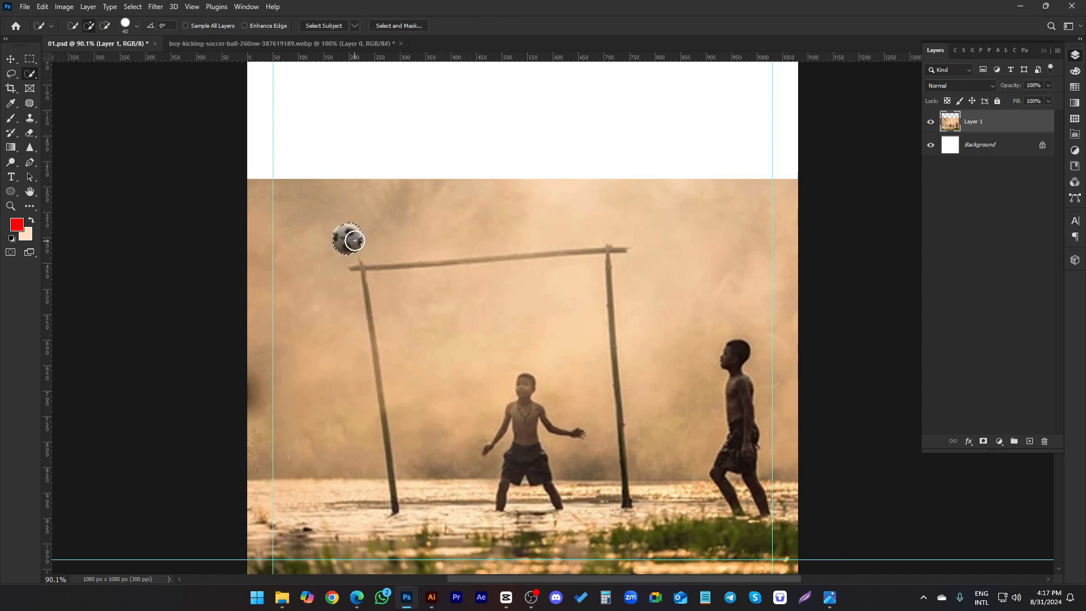
key("ctrl+d")
left_click(32, 72)
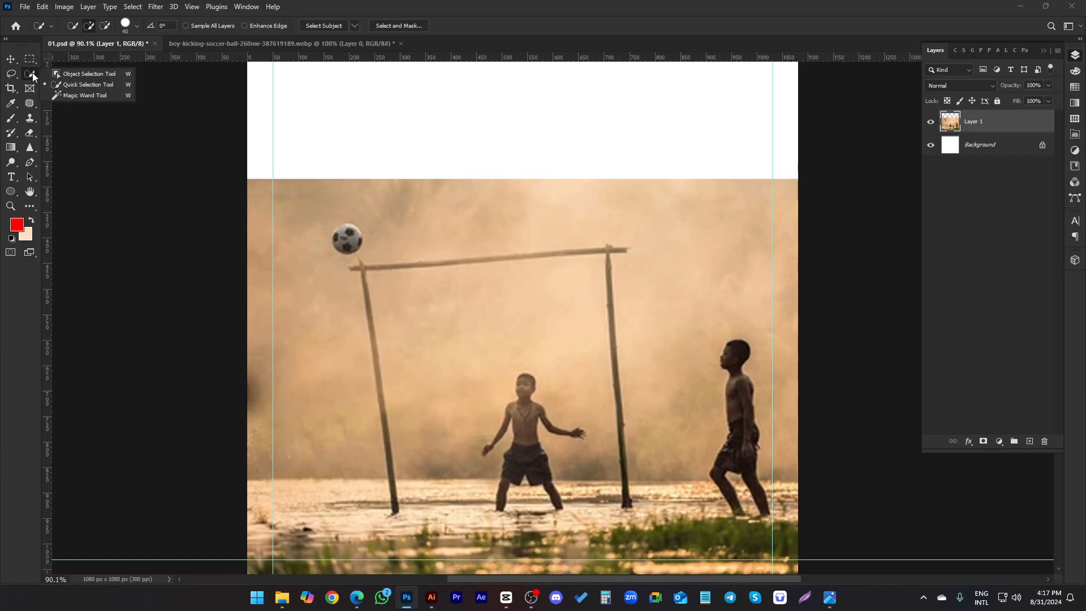
key("Escape")
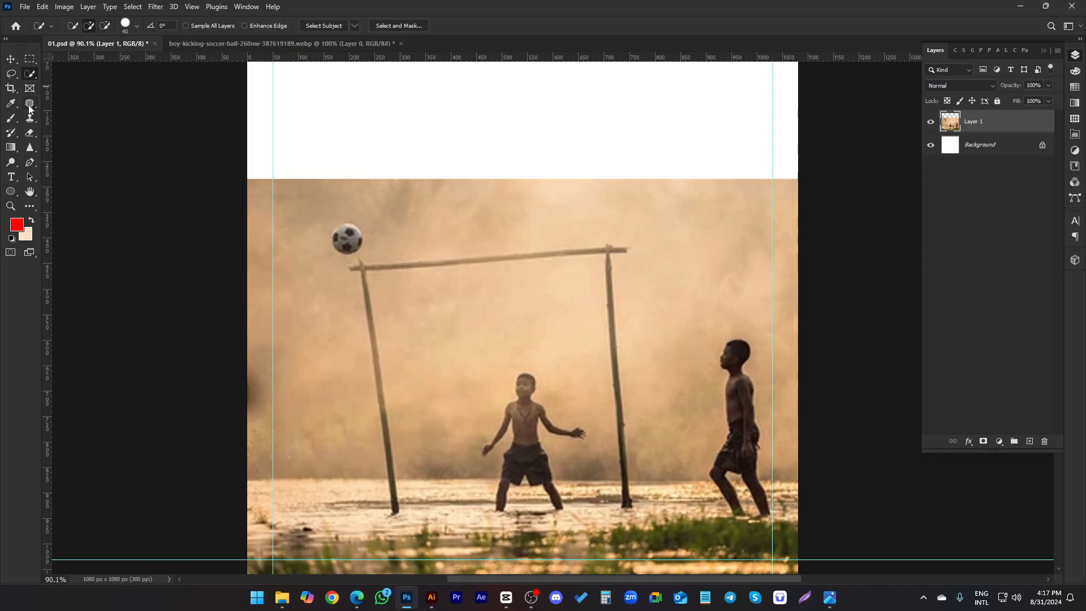
- Remove the soccer ball above the goalpost with the Patch tool, using the clear background nearby, and deselect
left_click(29, 105)
left_click(67, 135)
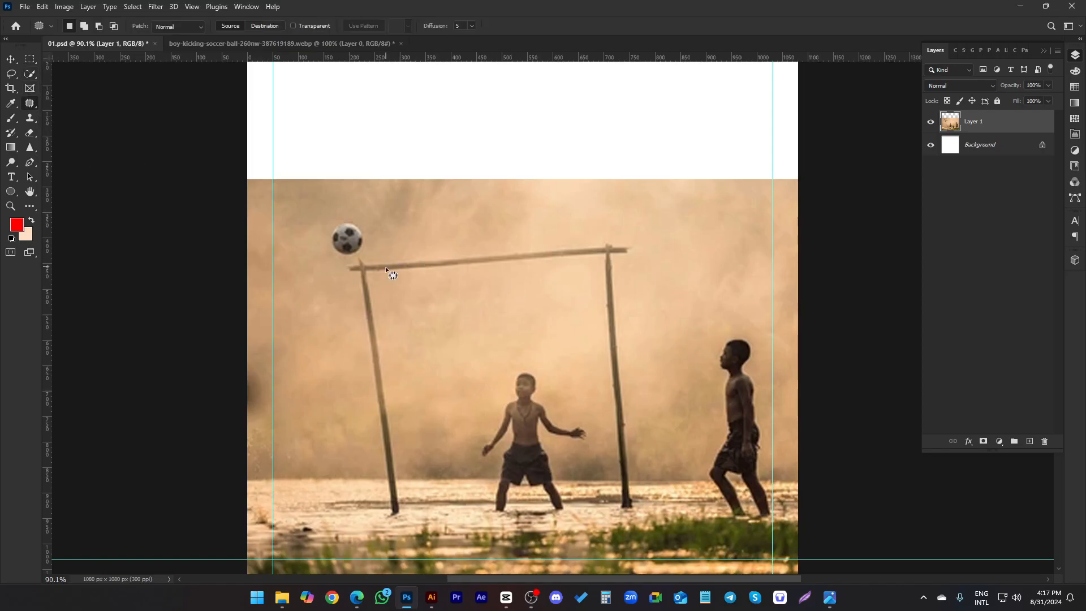
left_click_drag(320, 234, 323, 236)
mouse_move(346, 249)
left_mouse_down()
mouse_move(320, 273)
mouse_move(307, 310)
left_mouse_up()
key("ctrl+d")
- Select the white area above the photo plus a thin strip of its upper edge and fill it with Content-Aware
scroll(520, 240, "down", 3)
scroll(528, 238, "down", 2)
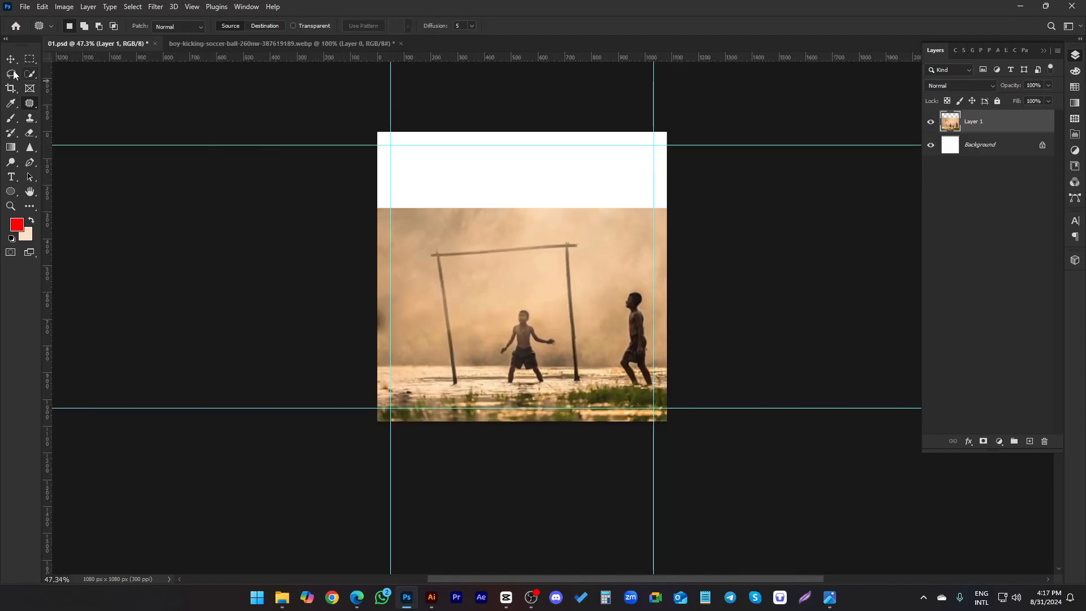
key("v")
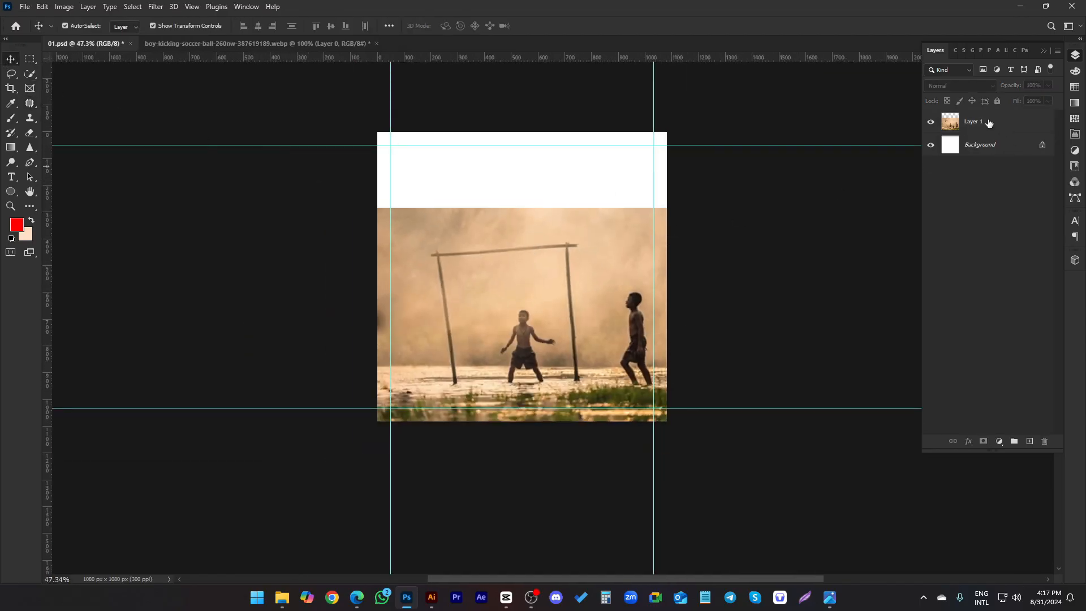
left_click(33, 61)
mouse_move(373, 127)
left_mouse_down()
mouse_move(543, 187)
mouse_move(676, 215)
left_mouse_up()
right_click(508, 184)
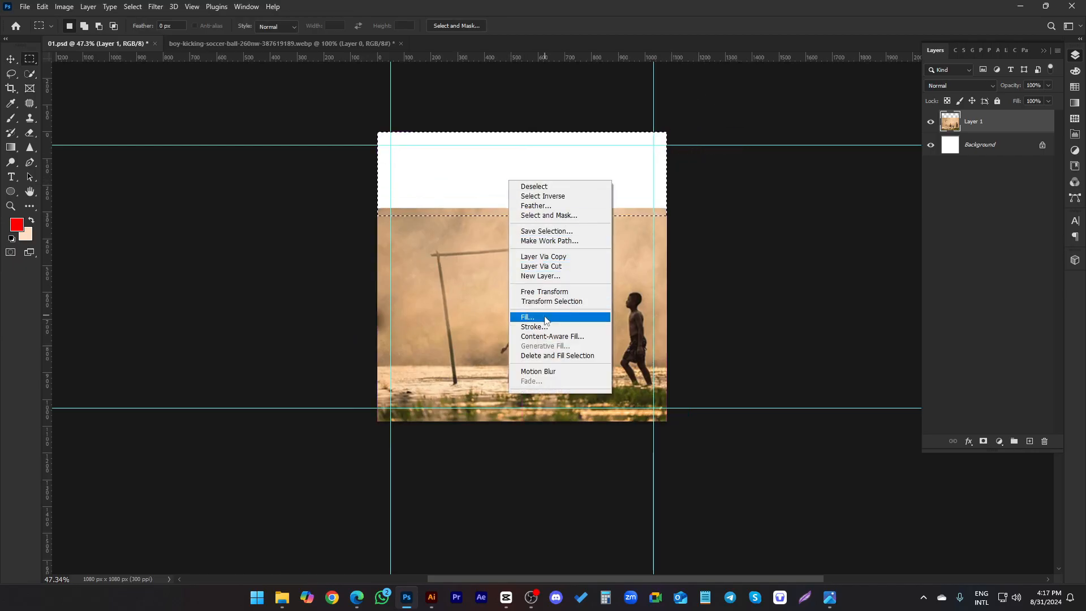
left_click(527, 317)
left_click(848, 221)
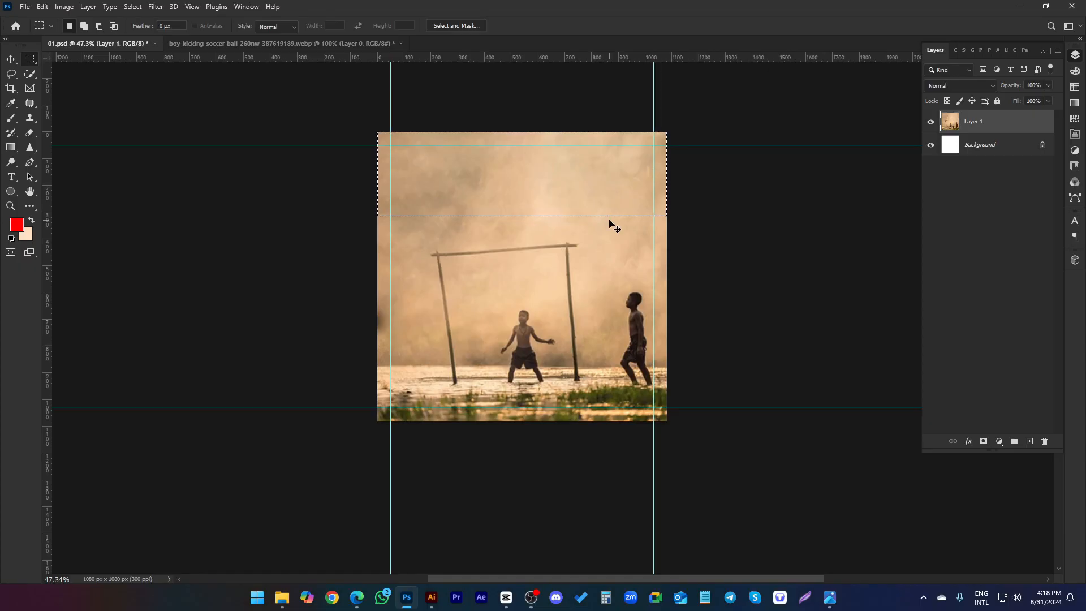
- Undo the Content-Aware fill of the canvas's upper area and clear the selection
key("ctrl+d")
key("ctrl+a")
key("ctrl+z")
key("ctrl+d")
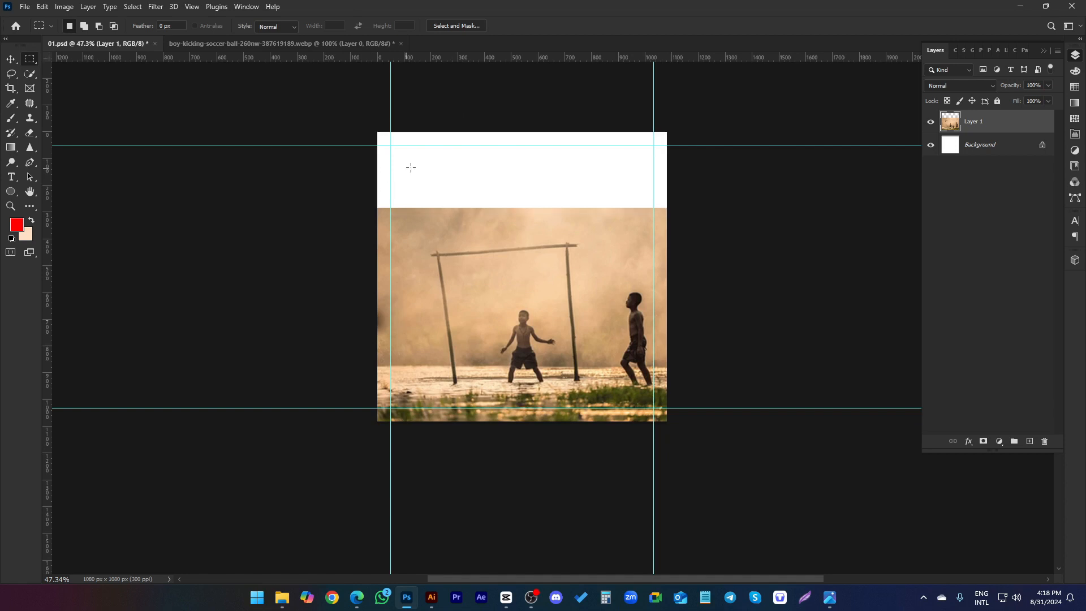
- Marquee the white upper area with a thin overlap onto the photo, apply a Content-Aware fill at 100% opacity, and deselect
left_click_drag(369, 210, 734, 105)
right_click(494, 158)
left_click(452, 160)
left_click(64, 6)
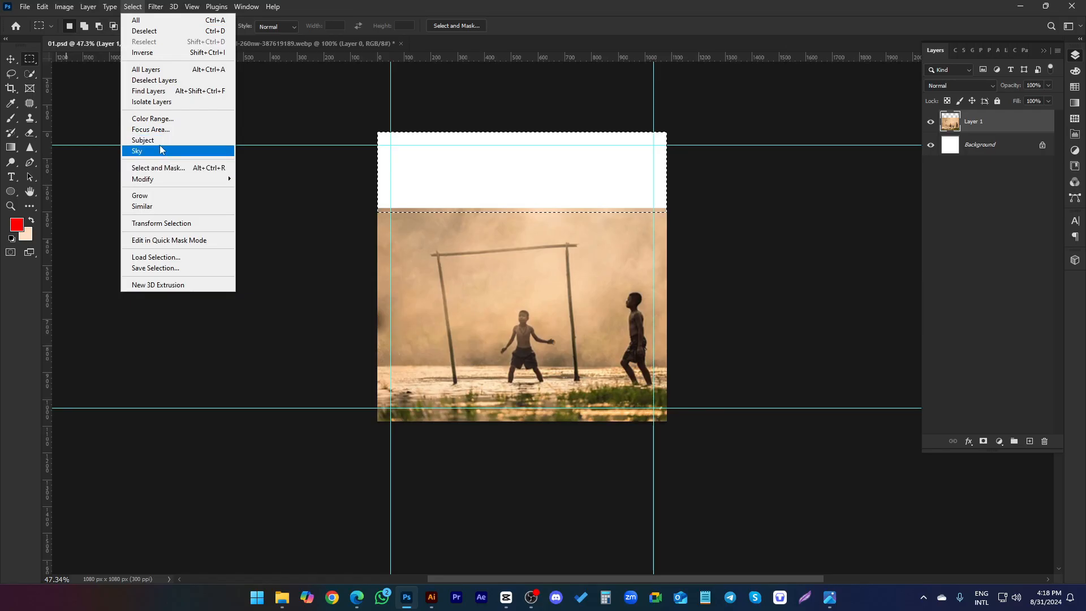
mouse_move(97, 11)
mouse_move(64, 7)
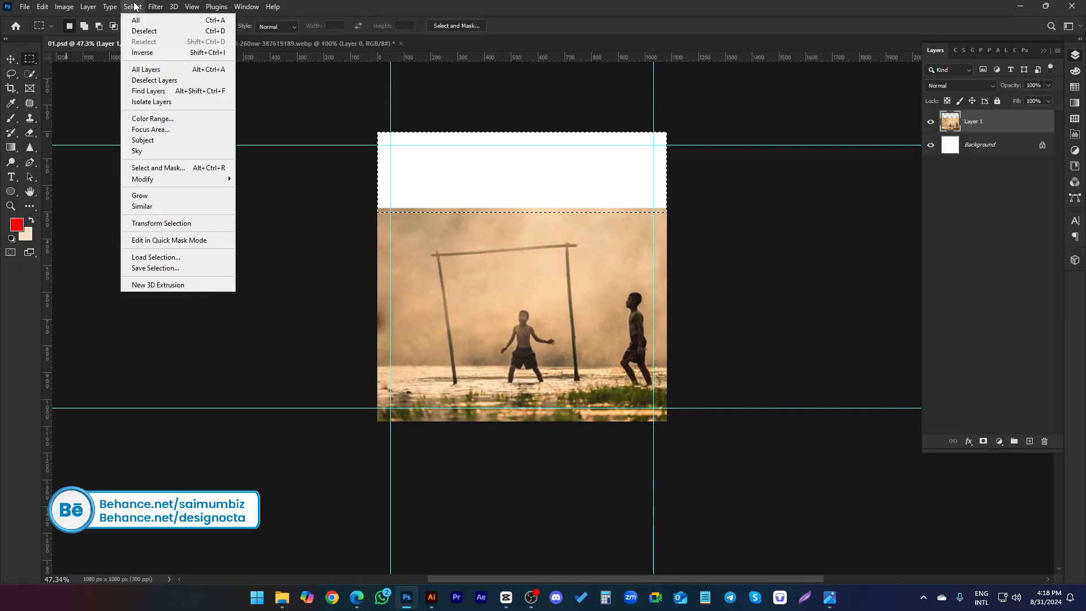
mouse_move(221, 9)
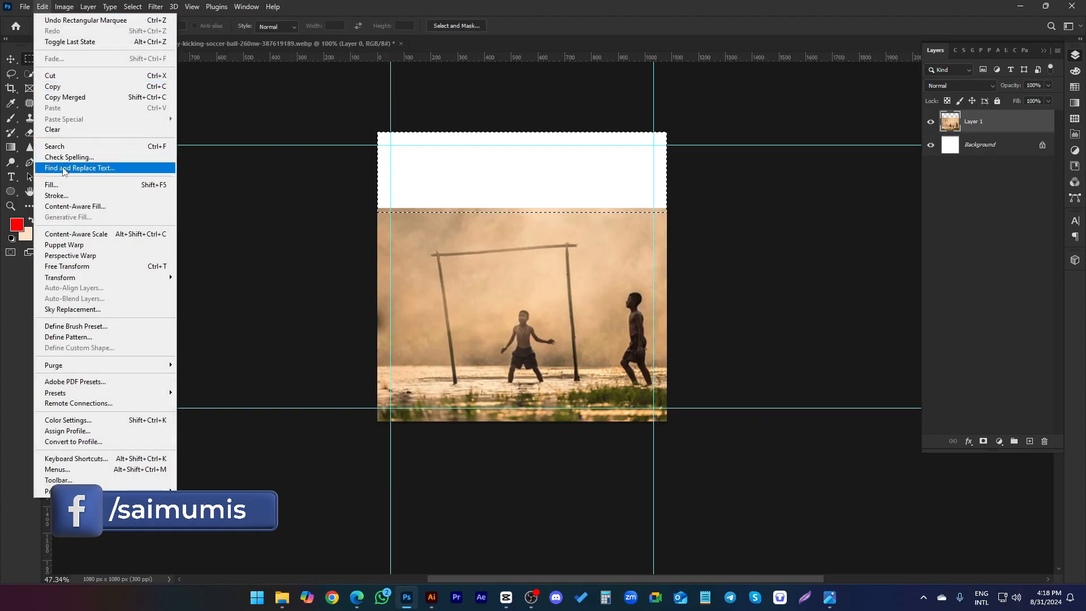
left_click(56, 184)
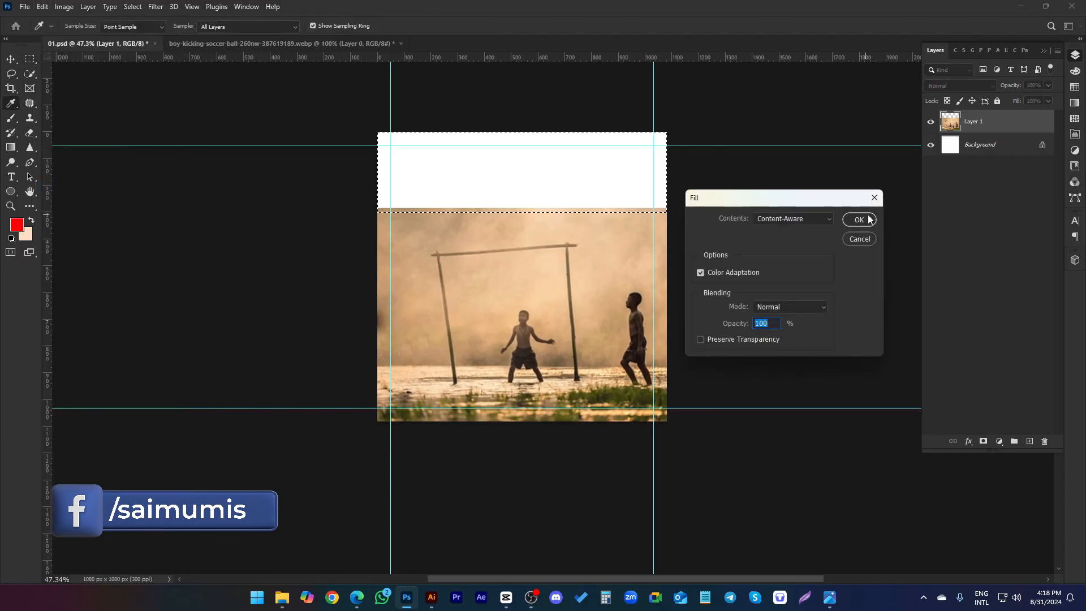
left_click(870, 220)
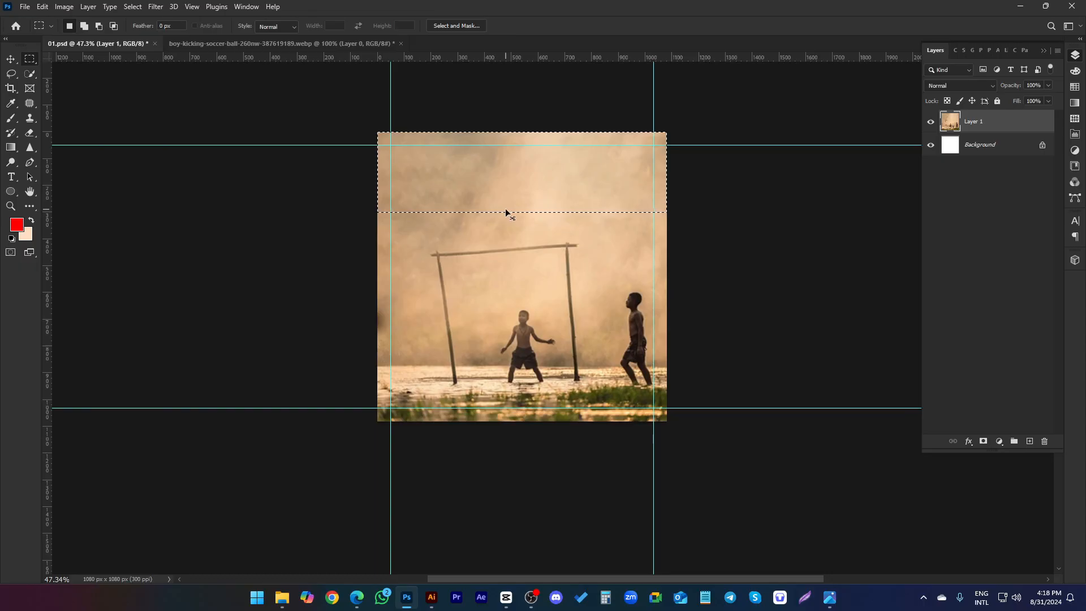
key("ctrl+d")
left_click(10, 58)
left_click(838, 198)
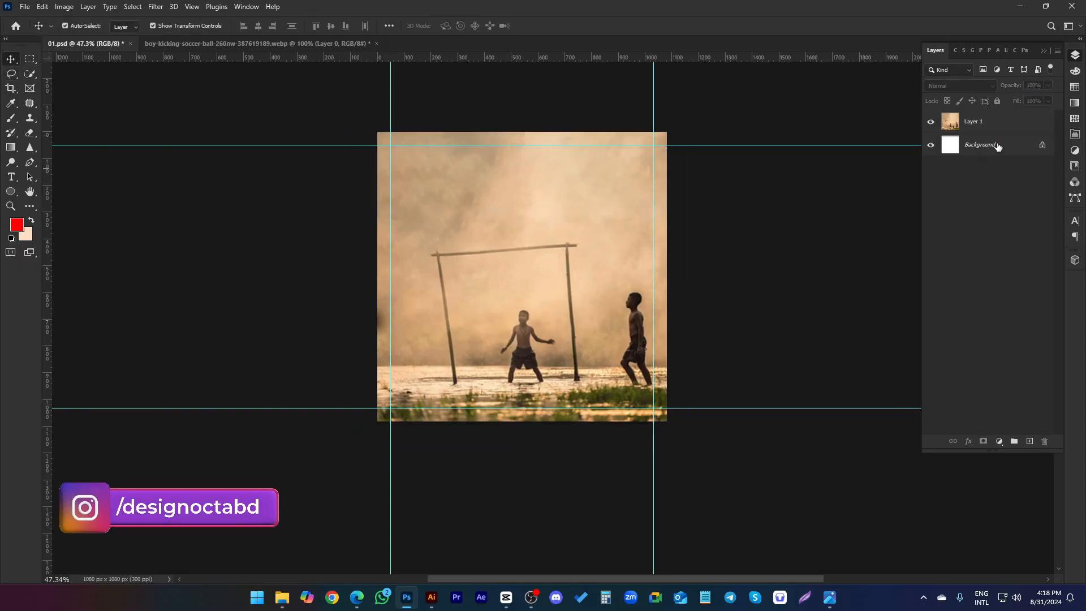
- Unlock the Background layer, group it with the photo layer, and name the group BG
left_click(999, 147)
left_click(1043, 145)
left_click(967, 127, "shift")
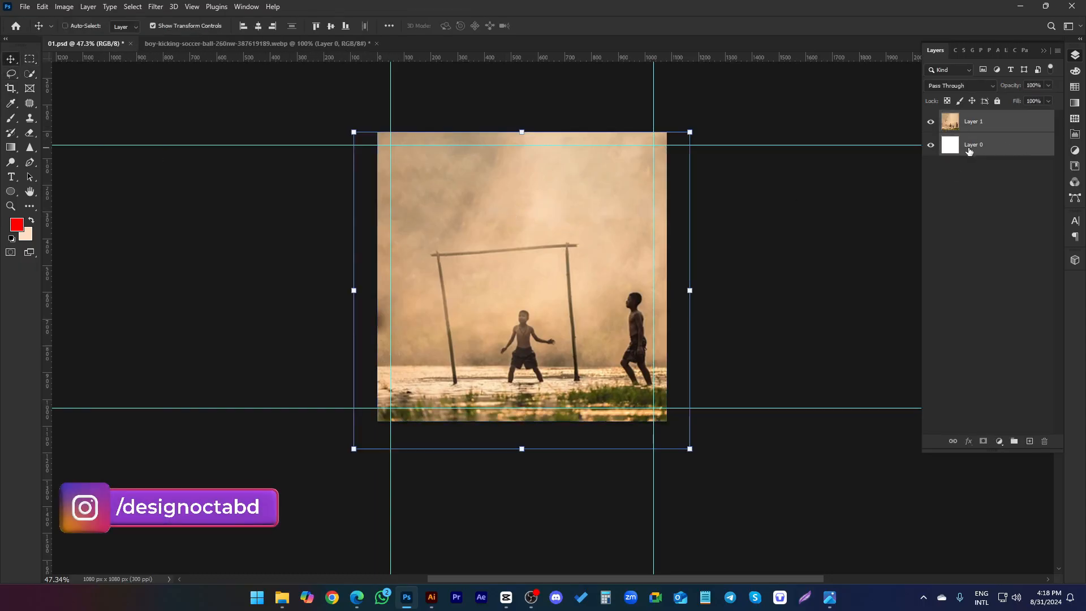
key("ctrl+g")
double_click(968, 117)
type("B")
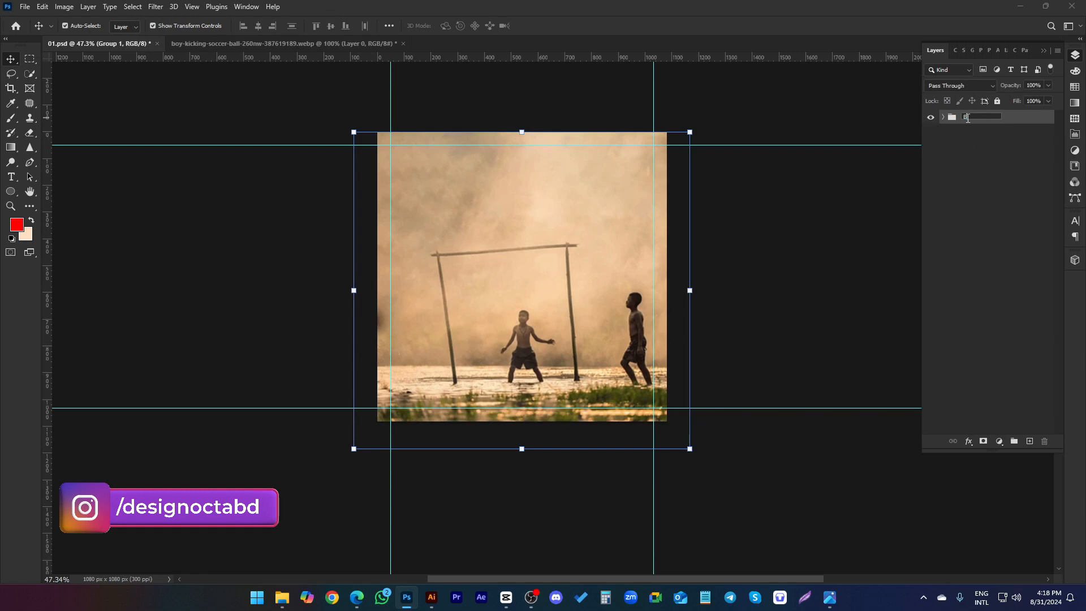
type("G")
key("Return")
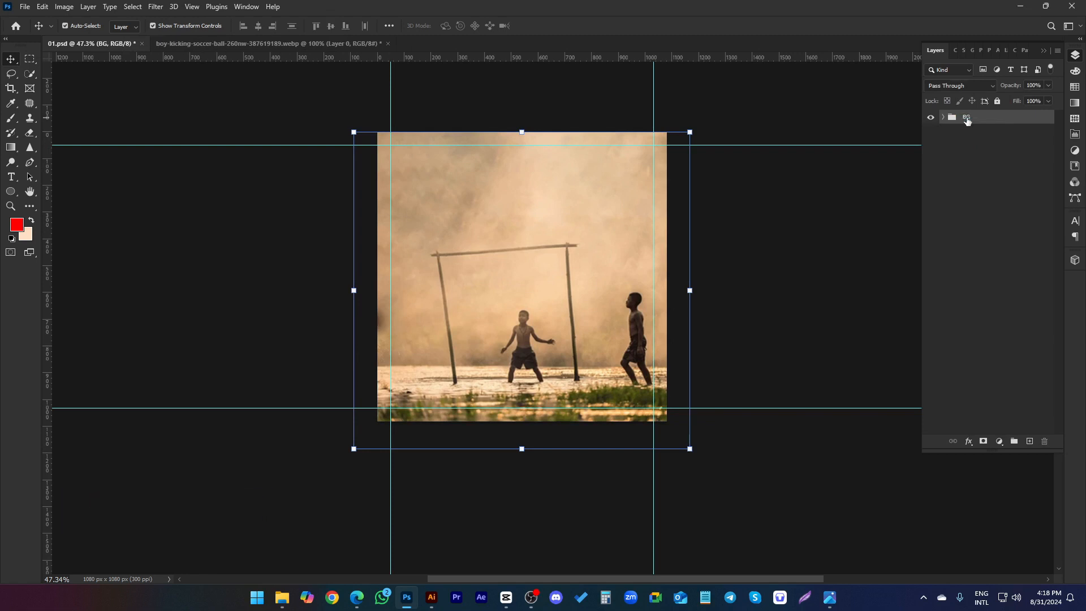
left_click(894, 231)
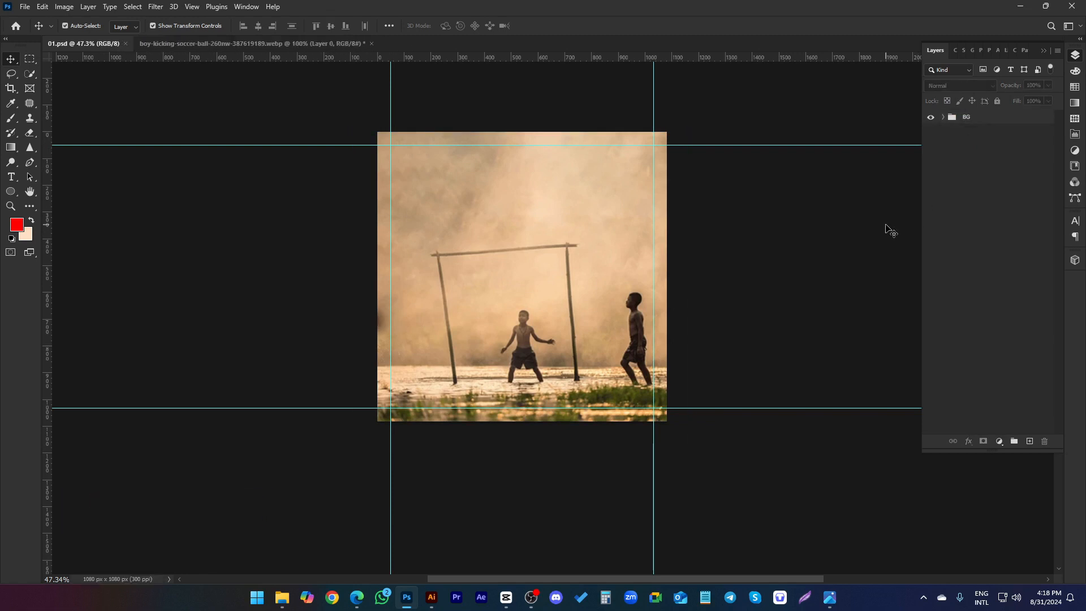
- Expand the BG group and select the photo layer, Layer 1
left_click(968, 119)
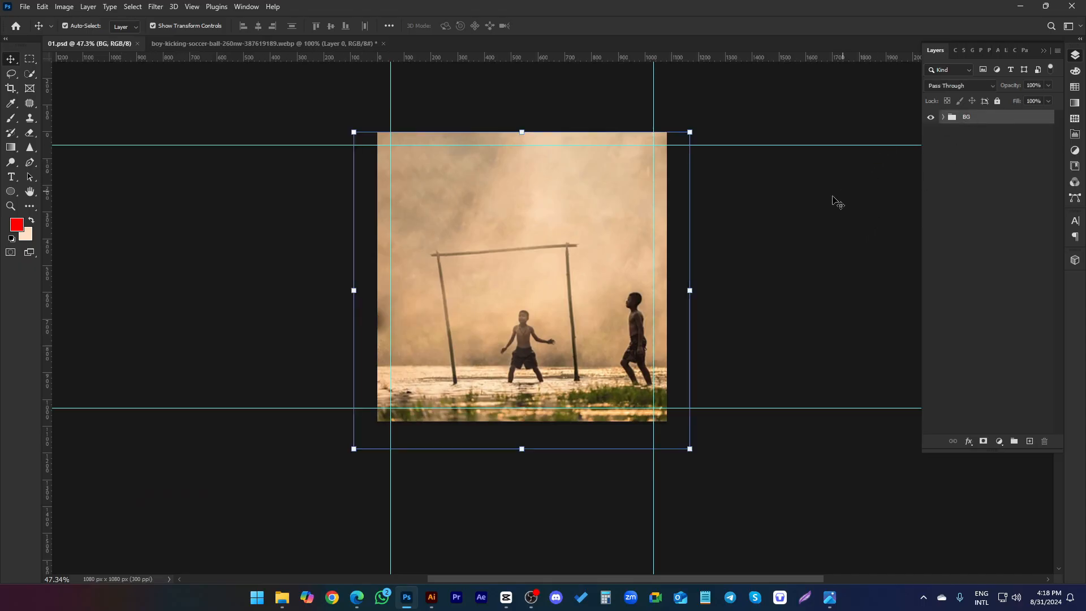
left_click(943, 117)
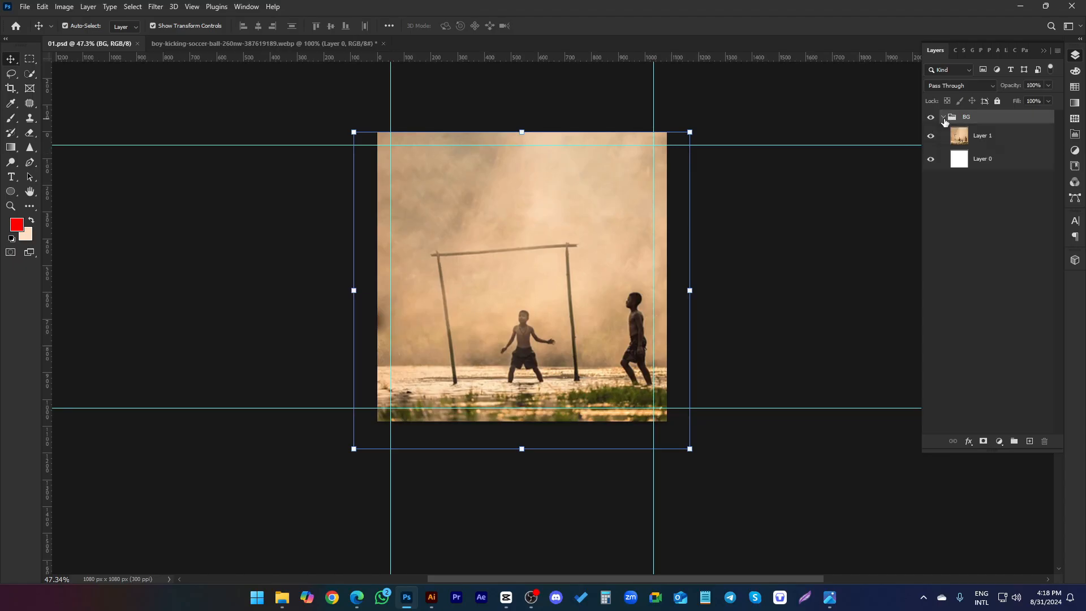
left_click(983, 135)
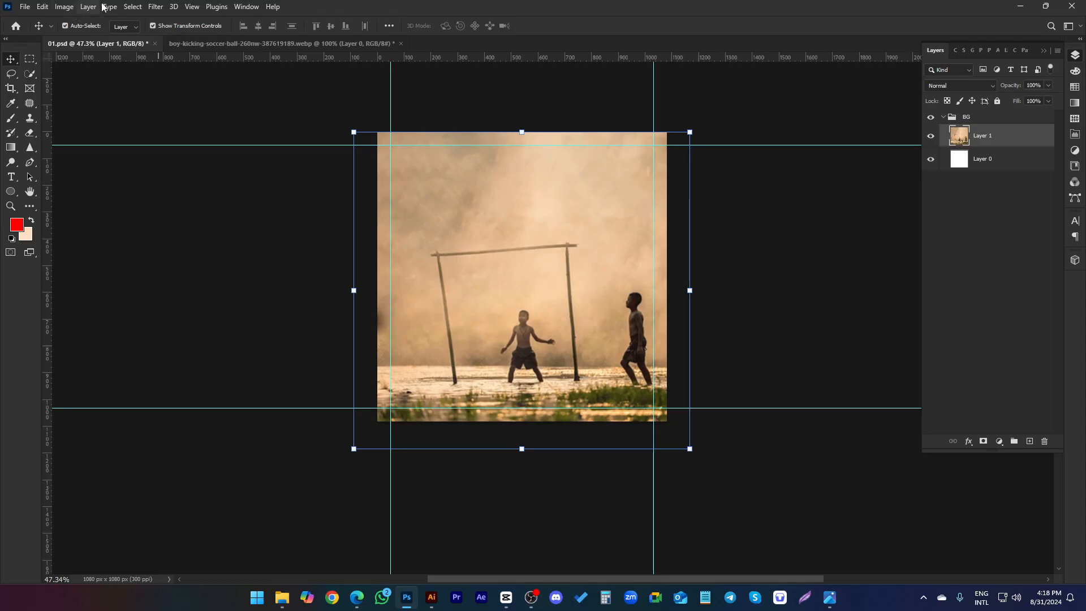
left_click(62, 7)
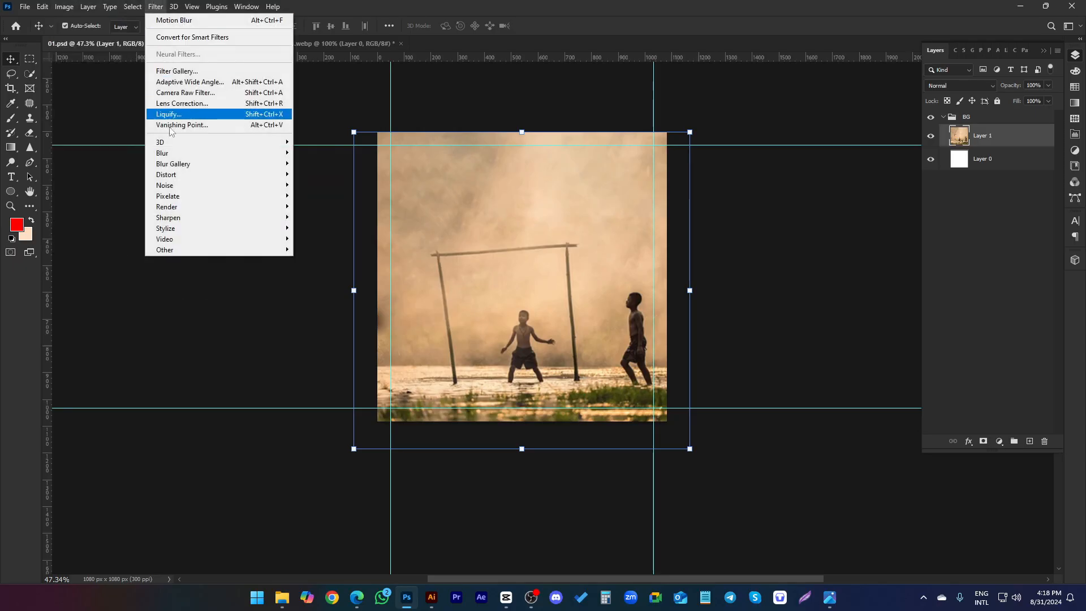
mouse_move(175, 154)
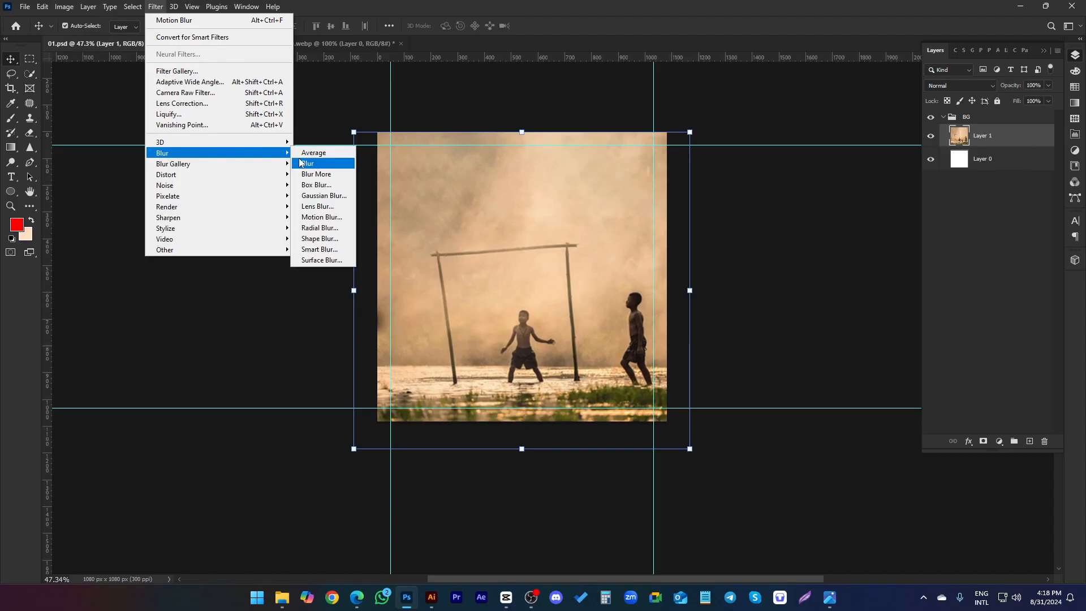
left_click(320, 195)
left_click_drag(841, 290, 819, 294)
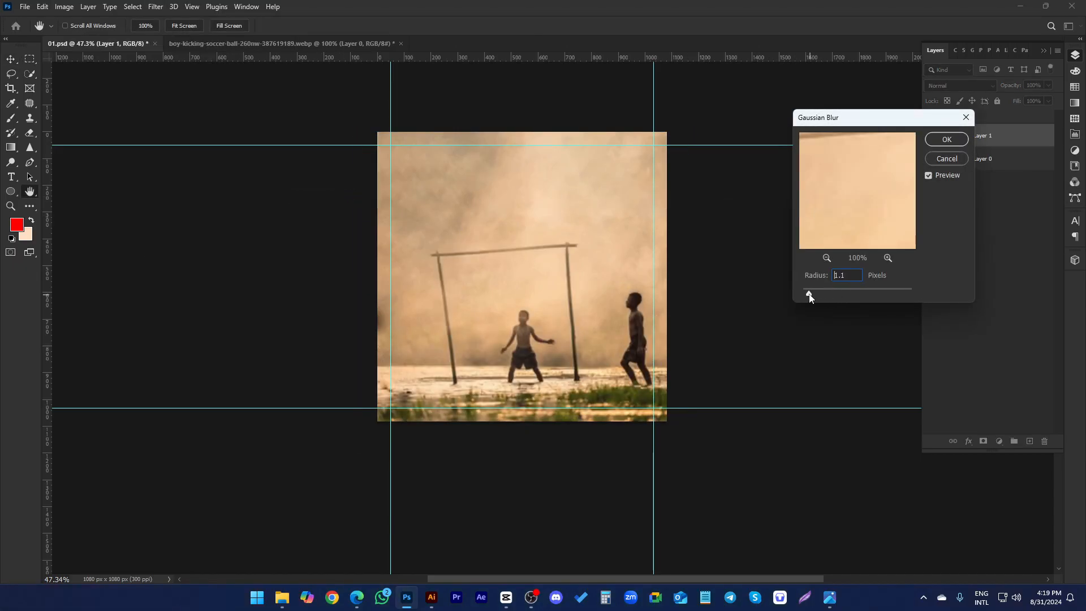
left_click(936, 160)
- Apply the Camera Raw Filter to the photo layer with Exposure +0.25 and increased Noise Reduction and Color Noise Reduction
left_click(160, 6)
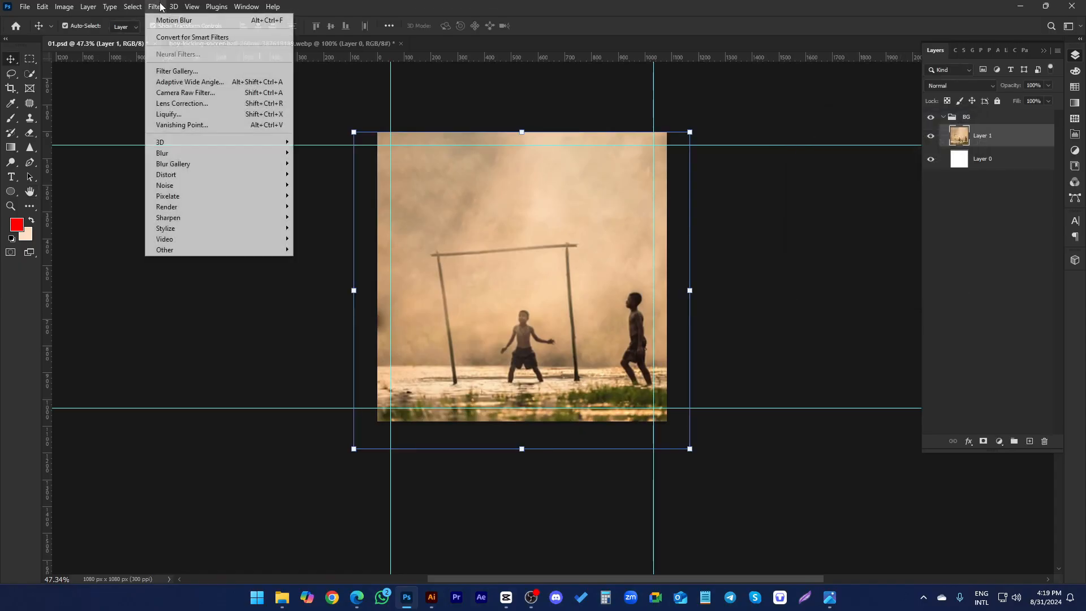
left_click(185, 93)
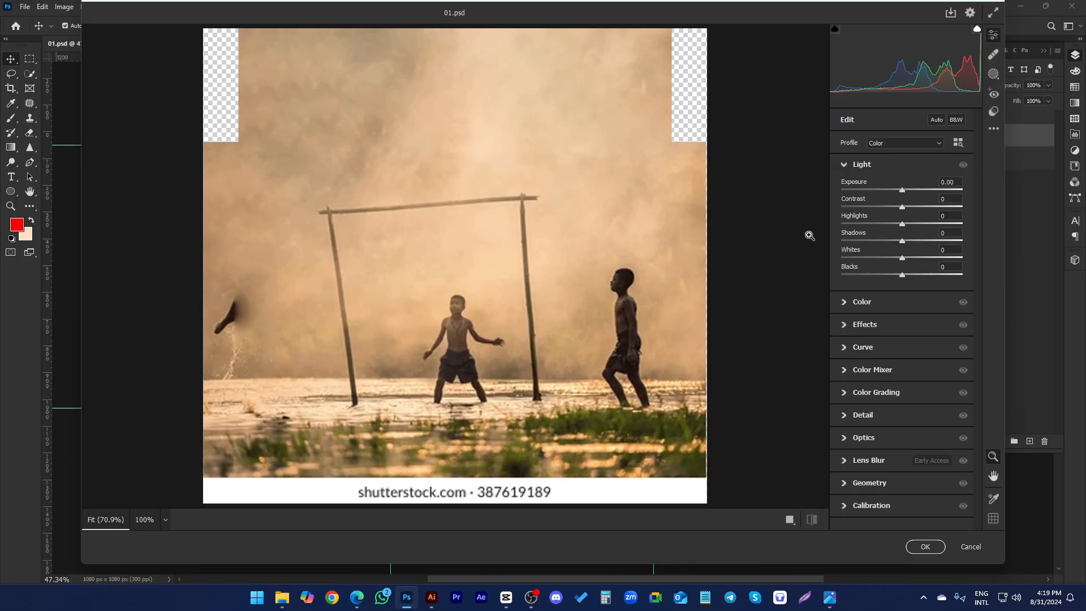
left_click_drag(904, 194, 907, 194)
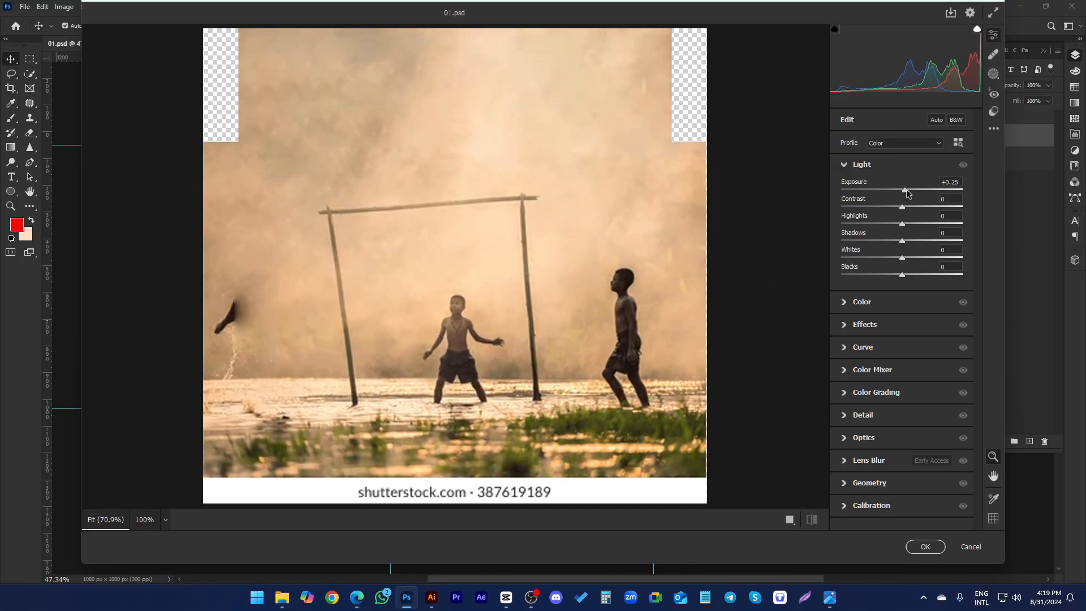
left_click(845, 166)
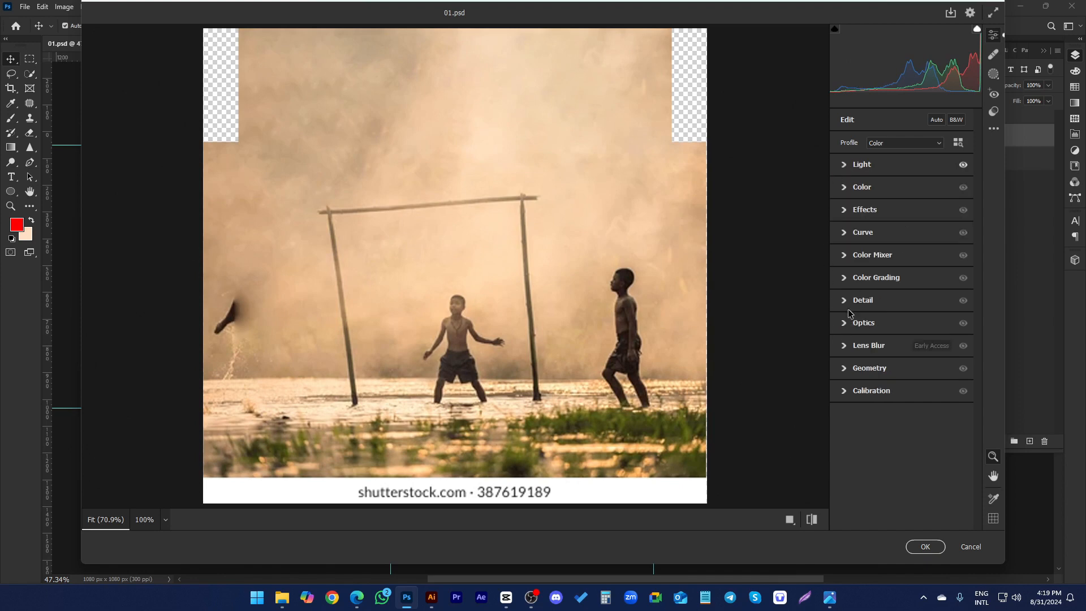
left_click(845, 300)
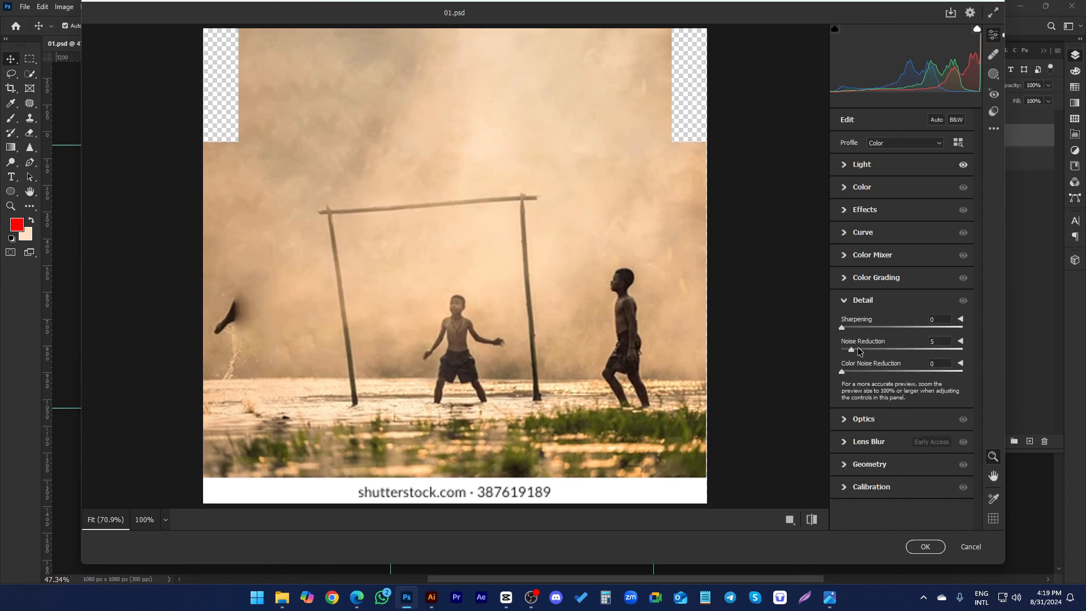
left_click_drag(870, 350, 863, 324)
left_click_drag(843, 372, 855, 374)
left_click(912, 547)
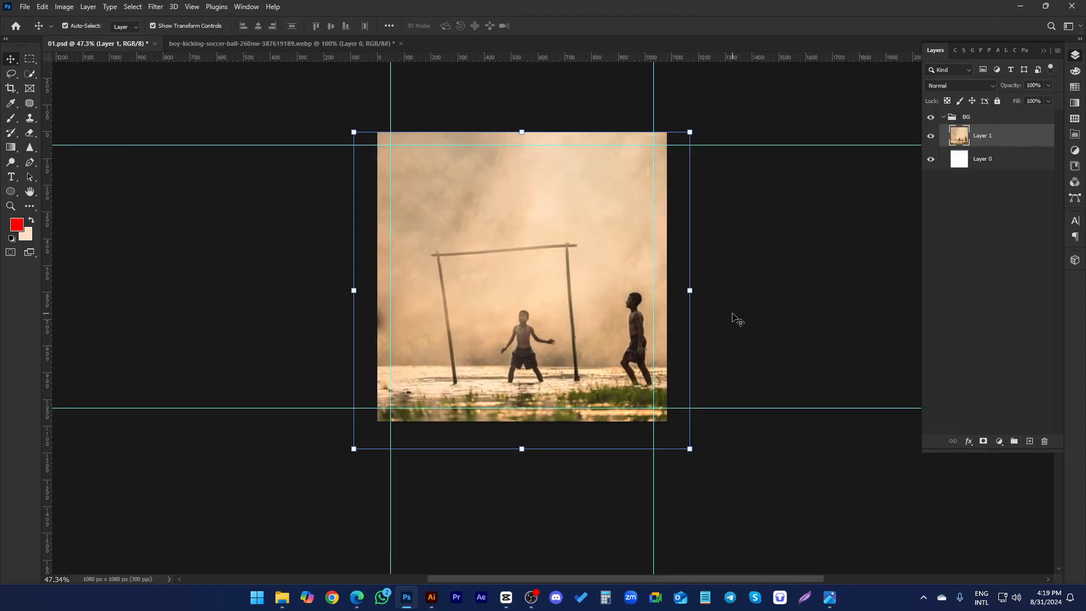
- Marquee the whole canvas area, copy that part of the photo to a new layer, and delete the oversized Layer 1
scroll(691, 311, "up", 1)
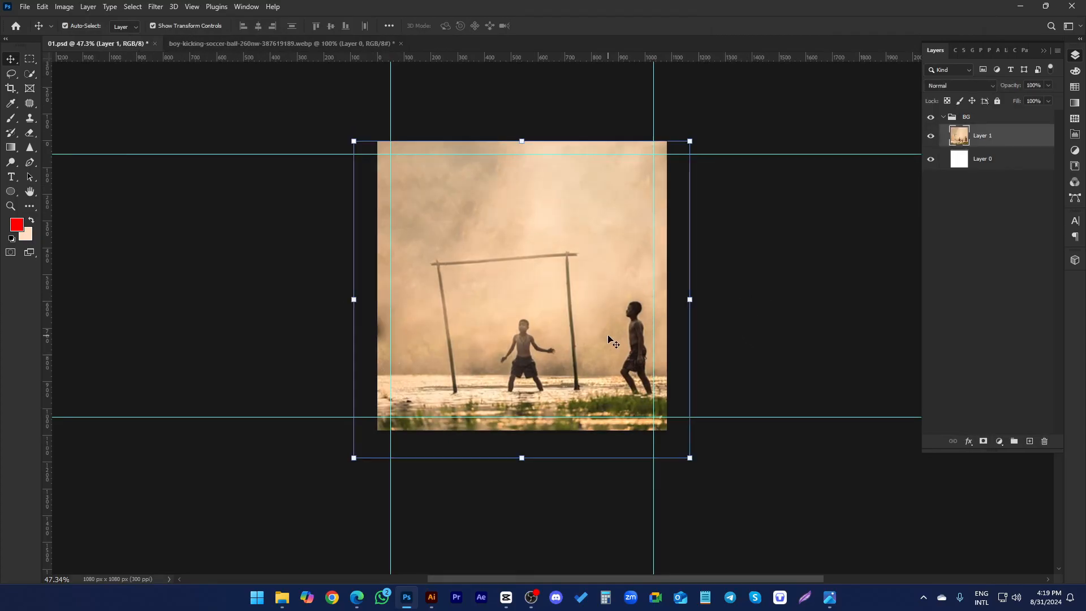
left_click(25, 61)
left_click_drag(379, 126, 833, 484)
key("ctrl+j")
scroll(881, 275, "down", 2)
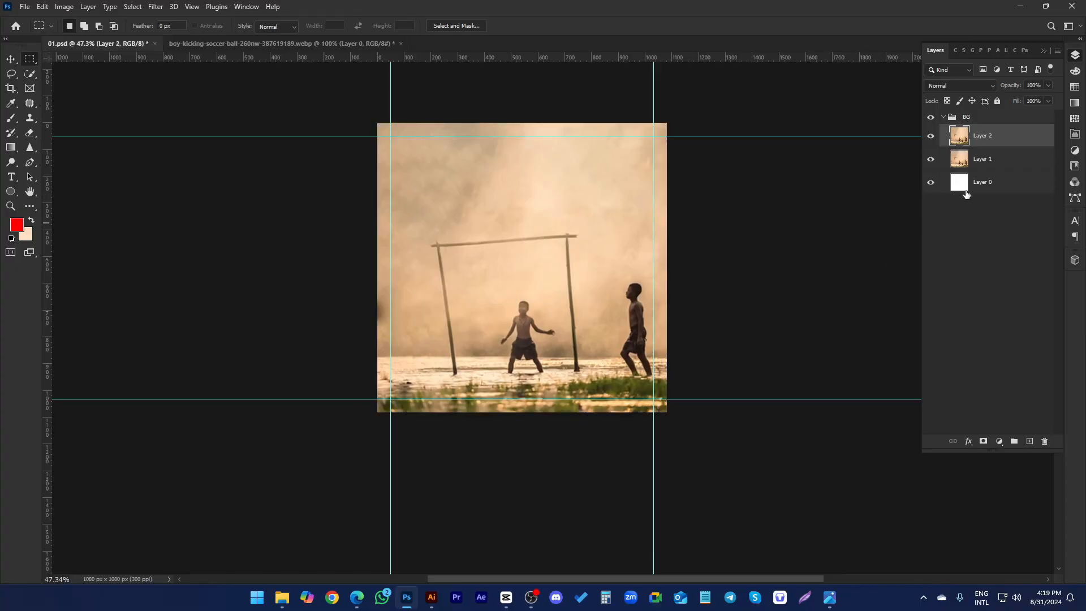
left_click(982, 159)
key("Delete")
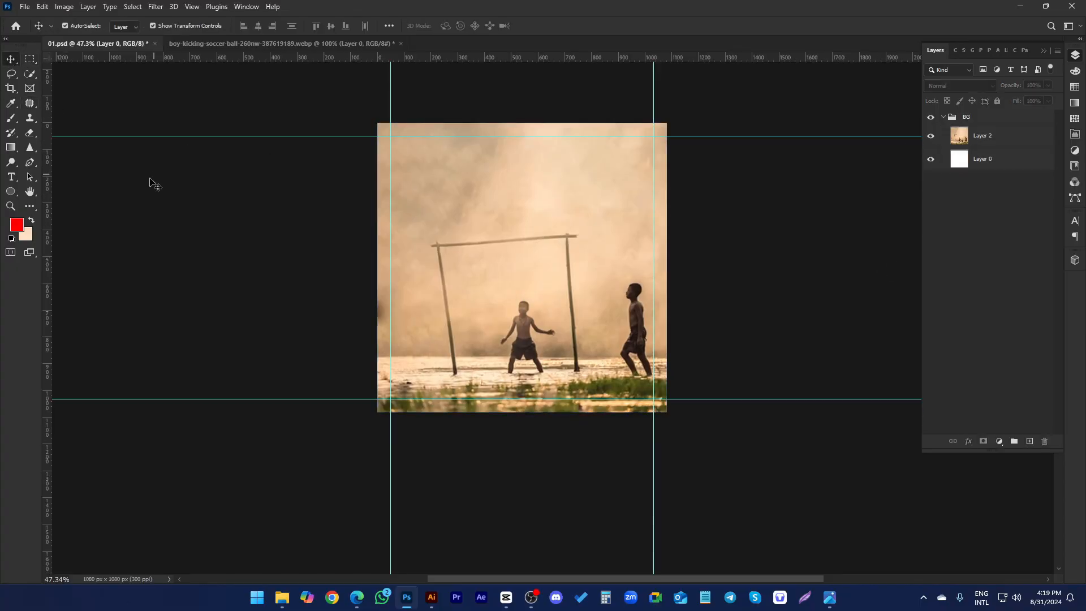
- Switch to the Edge browser and search Google Images for "football png" in a new tab
left_click(357, 597)
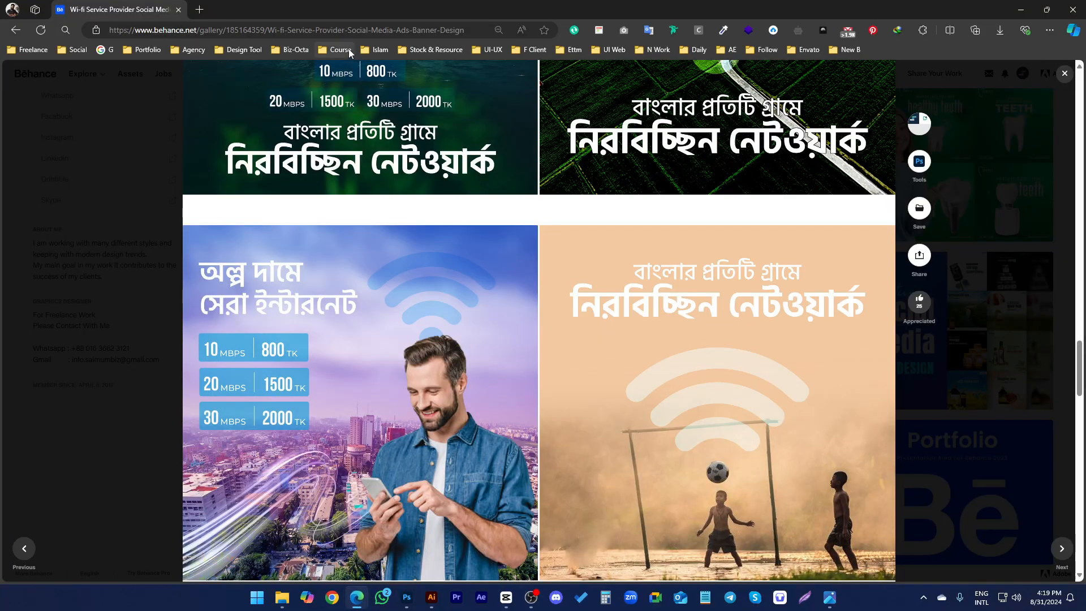
left_click(199, 9)
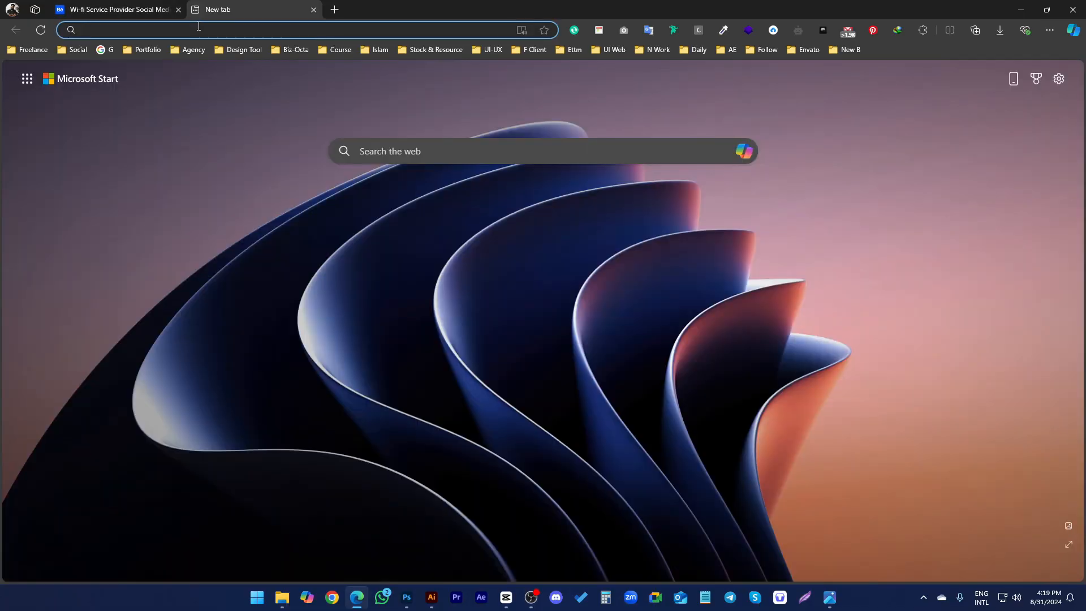
type("football")
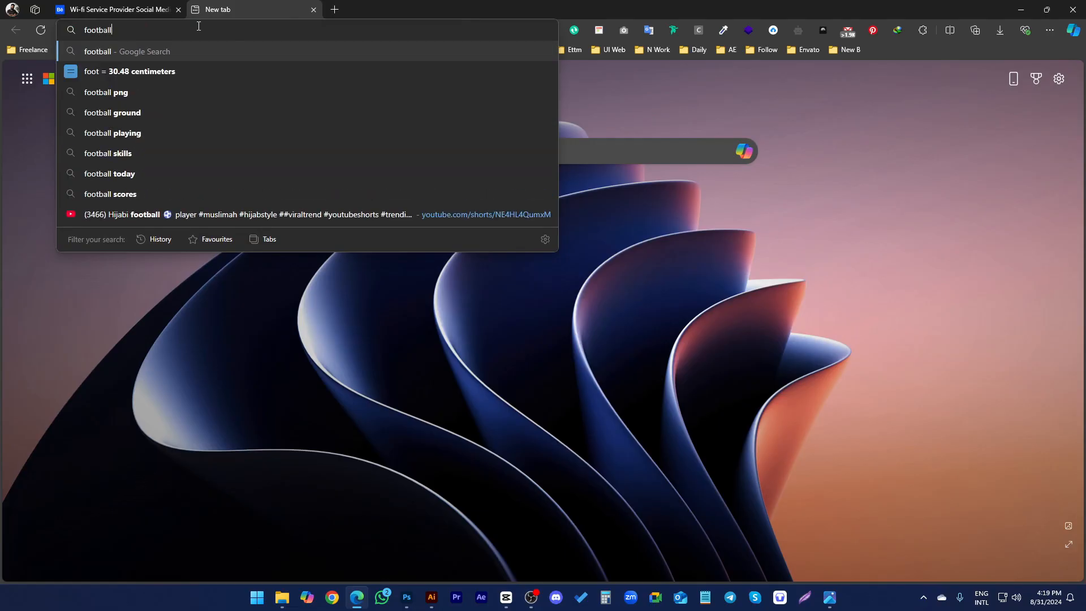
type(" png")
key("Return")
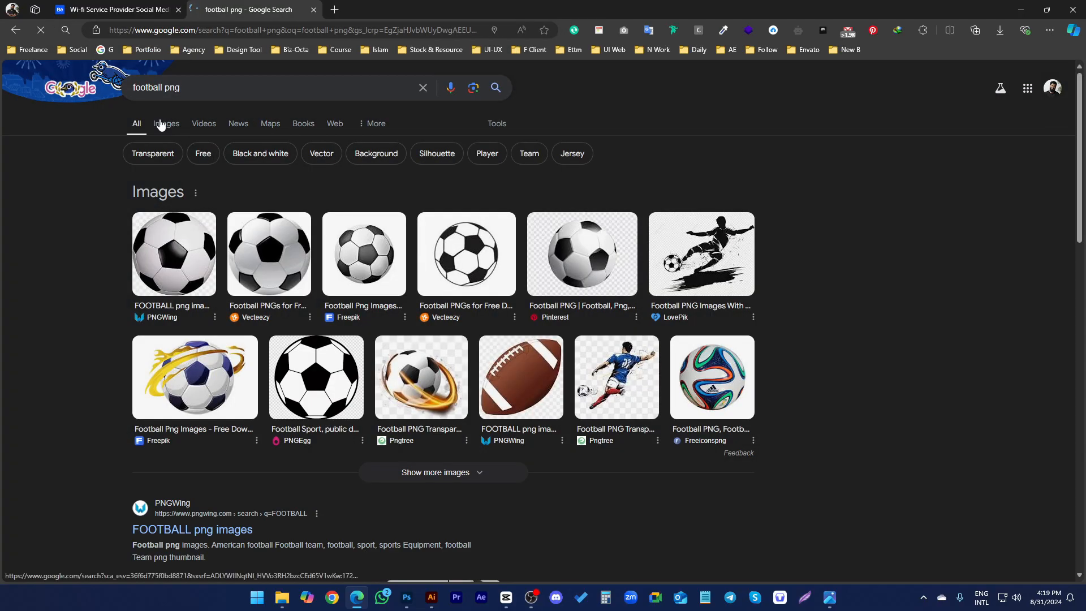
left_click(161, 123)
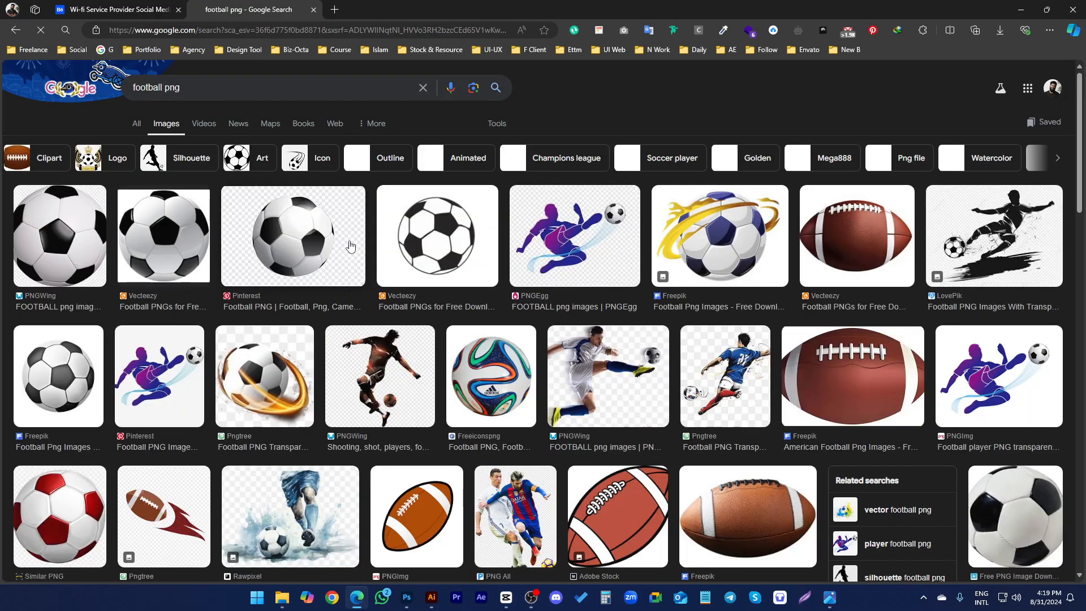
- Preview soccer ball images in the results and filter the search to Transparent images only
left_click(310, 247)
left_click_drag(843, 345, 883, 357)
left_click(91, 238)
left_click(497, 124)
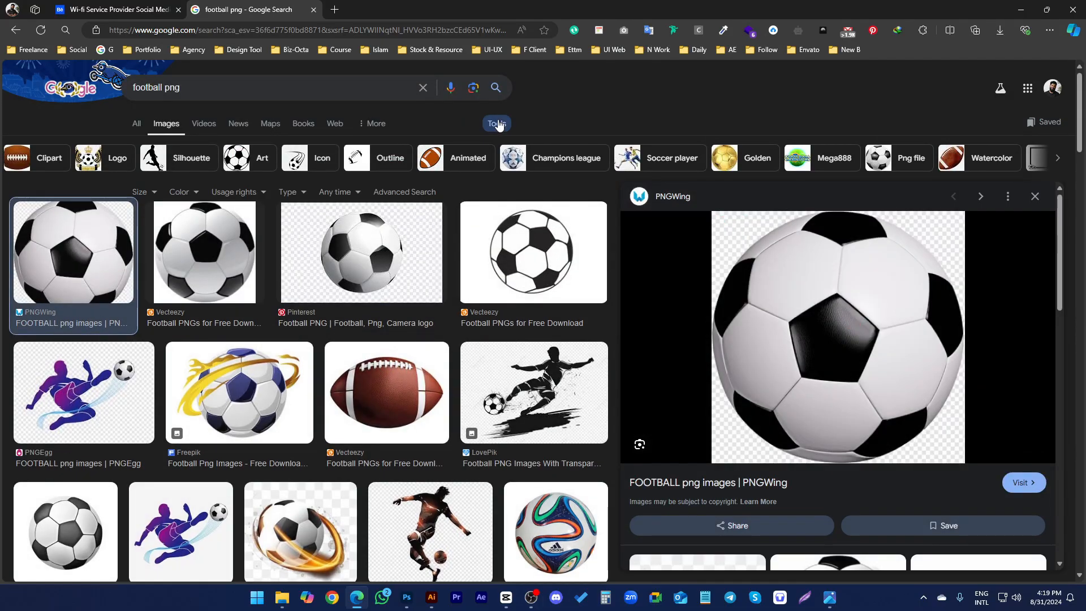
left_click(188, 194)
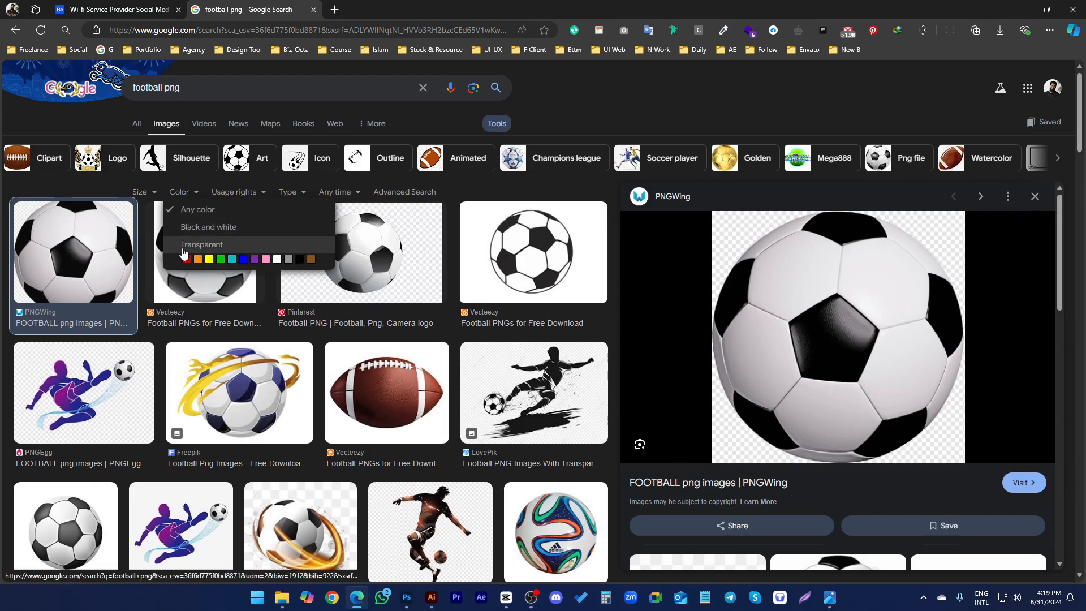
left_click(200, 250)
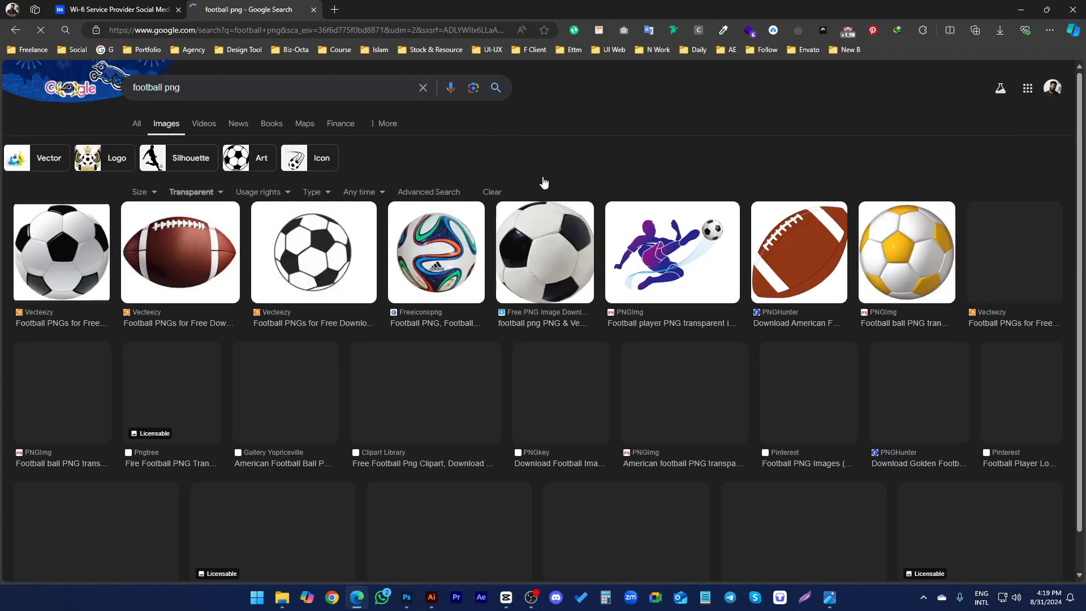
- Save the black-and-white soccer ball image from Vecteezy and show the downloaded file in its folder
left_click(71, 257)
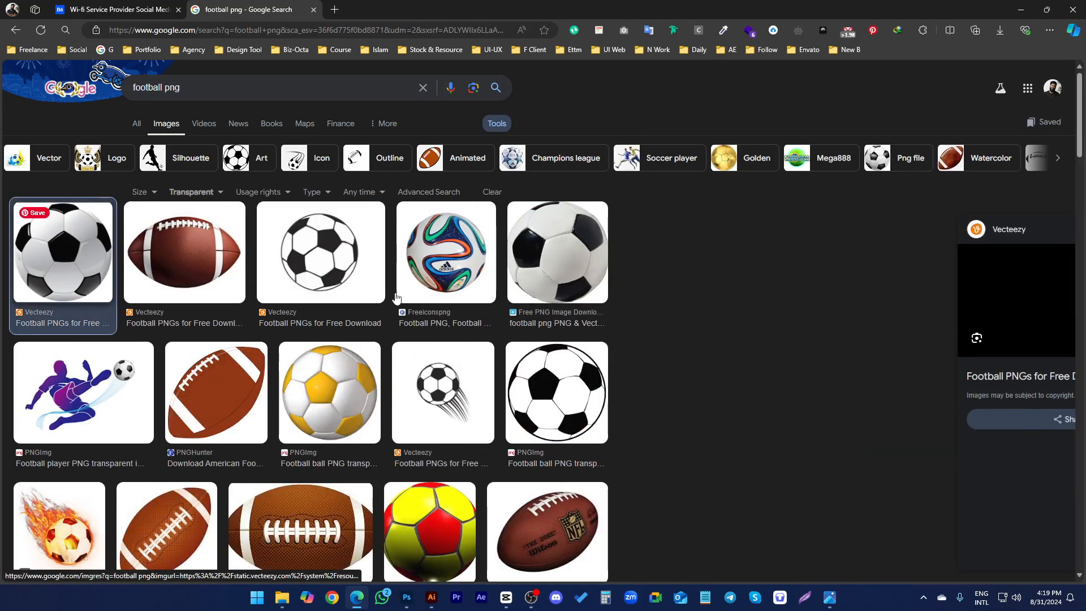
left_click_drag(843, 295, 836, 301)
right_click(836, 301)
left_click(875, 327)
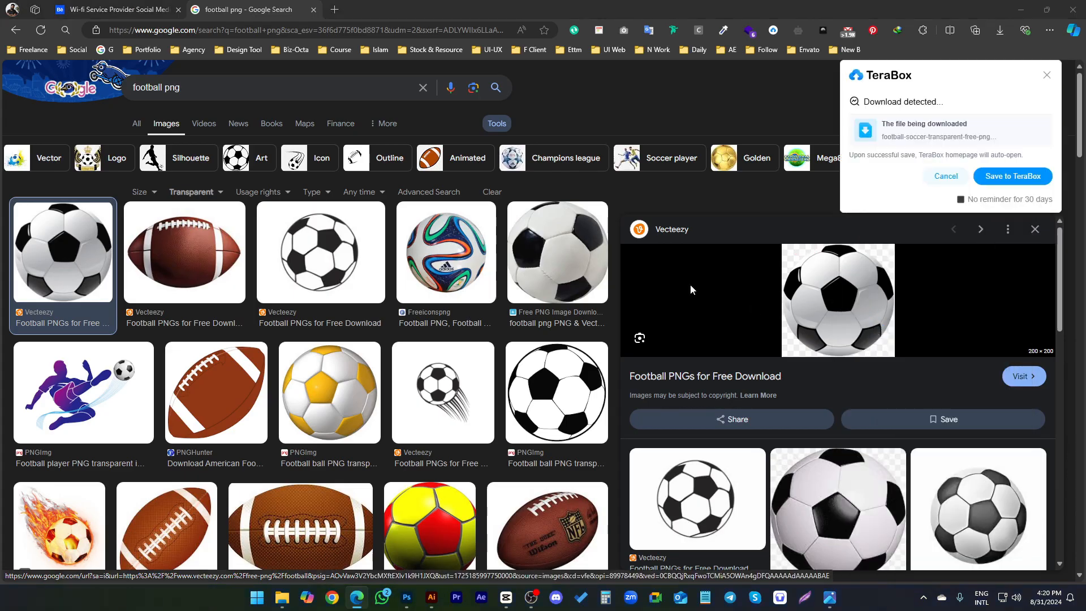
left_click(600, 399)
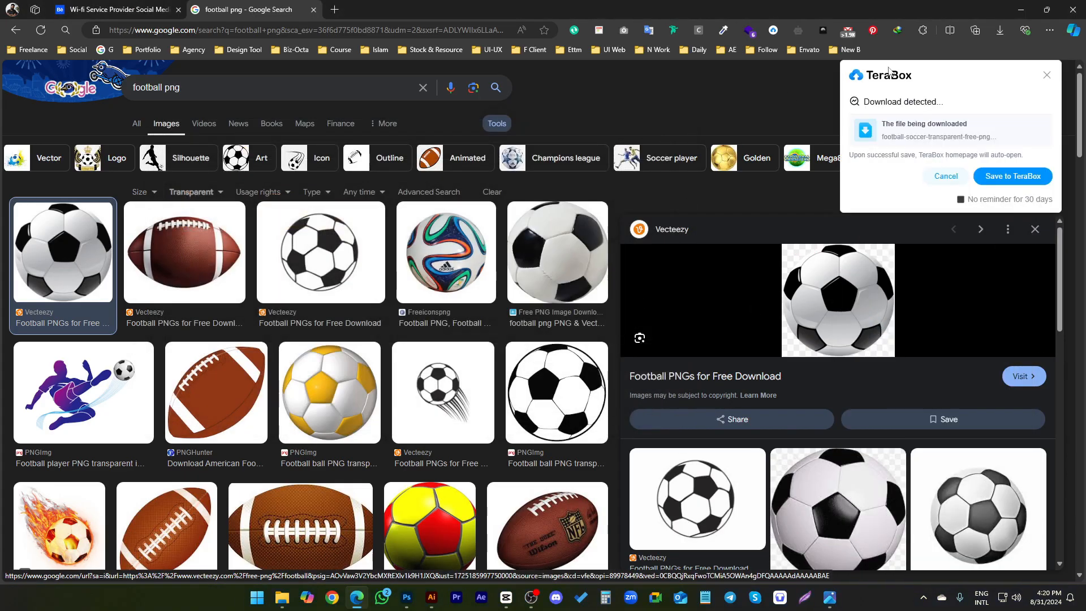
left_click(964, 74)
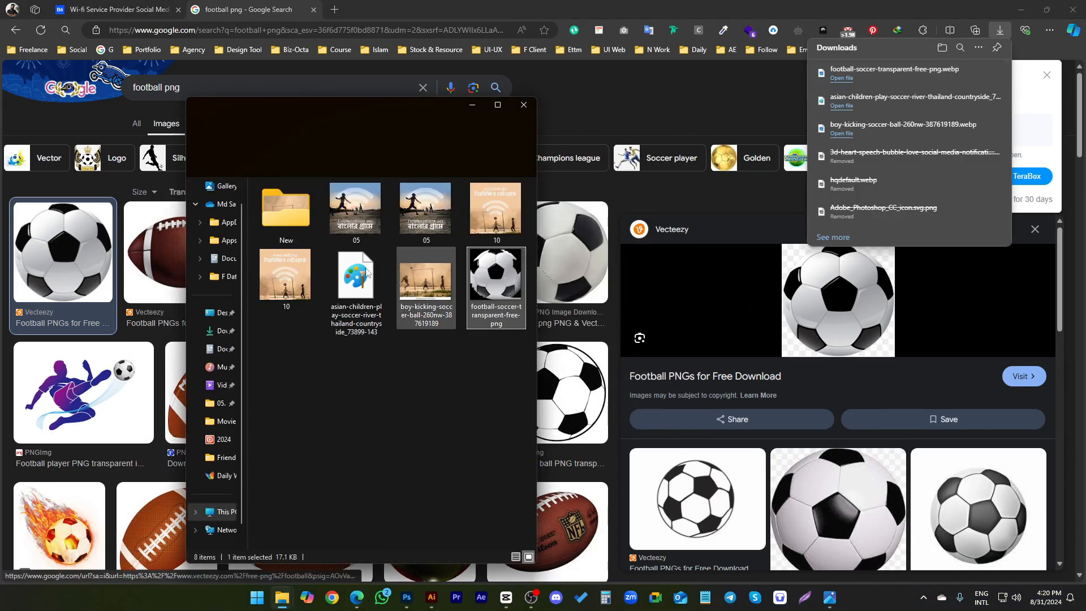
- Open the soccer ball file in Photoshop, bring it into 01.psd, and place it scaled down above the middle boy's head
left_click_drag(496, 276, 499, 51)
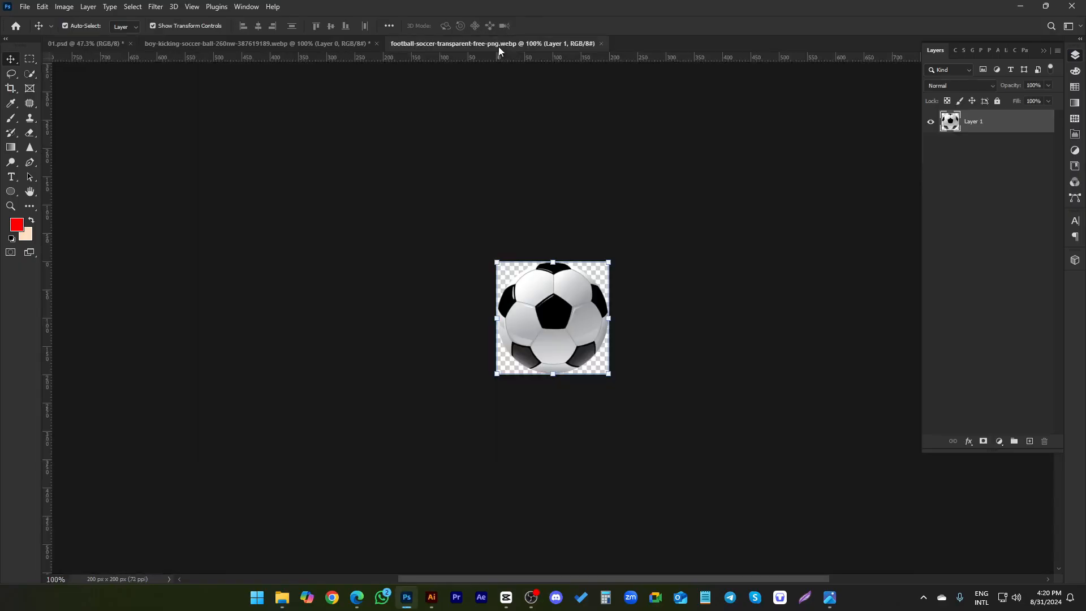
left_click_drag(557, 311, 539, 283)
left_click(561, 26)
left_click(744, 254)
scroll(493, 294, "up", 5)
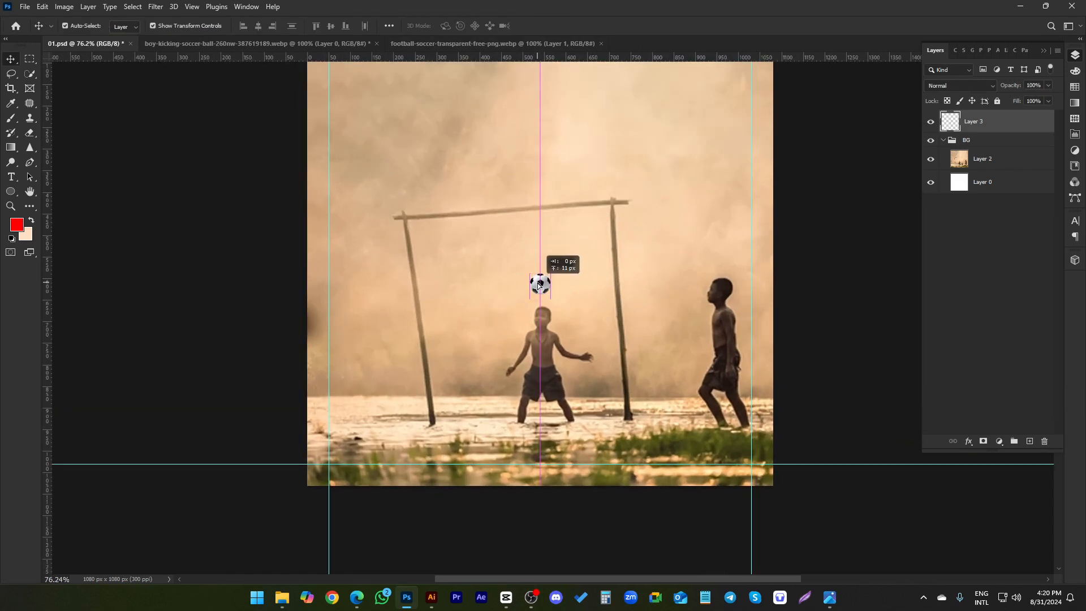
scroll(495, 208, "down", 2)
left_click(780, 222)
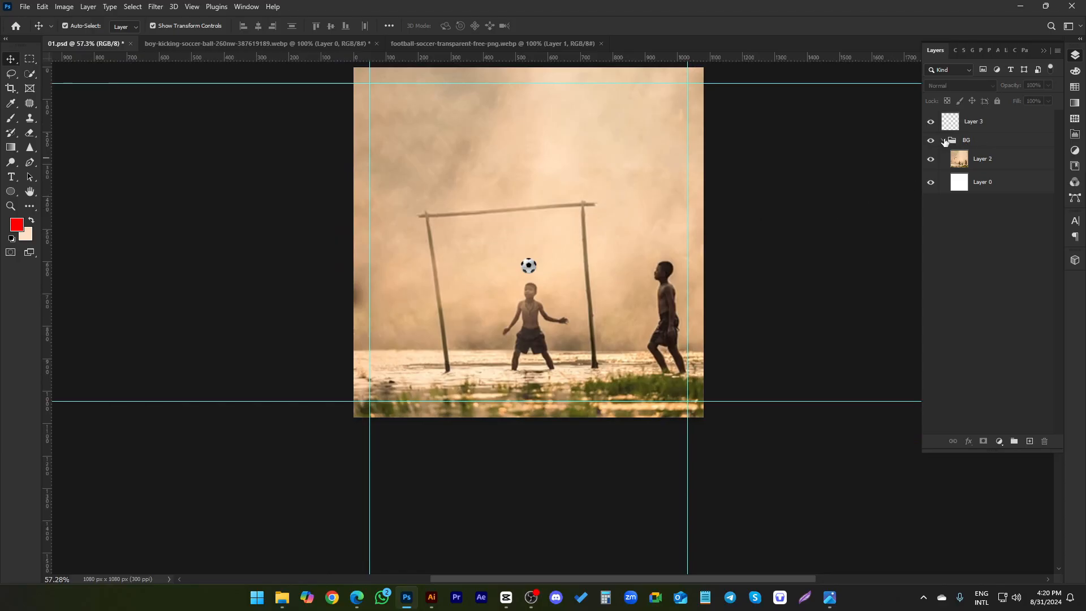
- Collapse the BG group and lock it completely
left_click(943, 141)
left_click(985, 141)
left_click(998, 100)
left_click(858, 221)
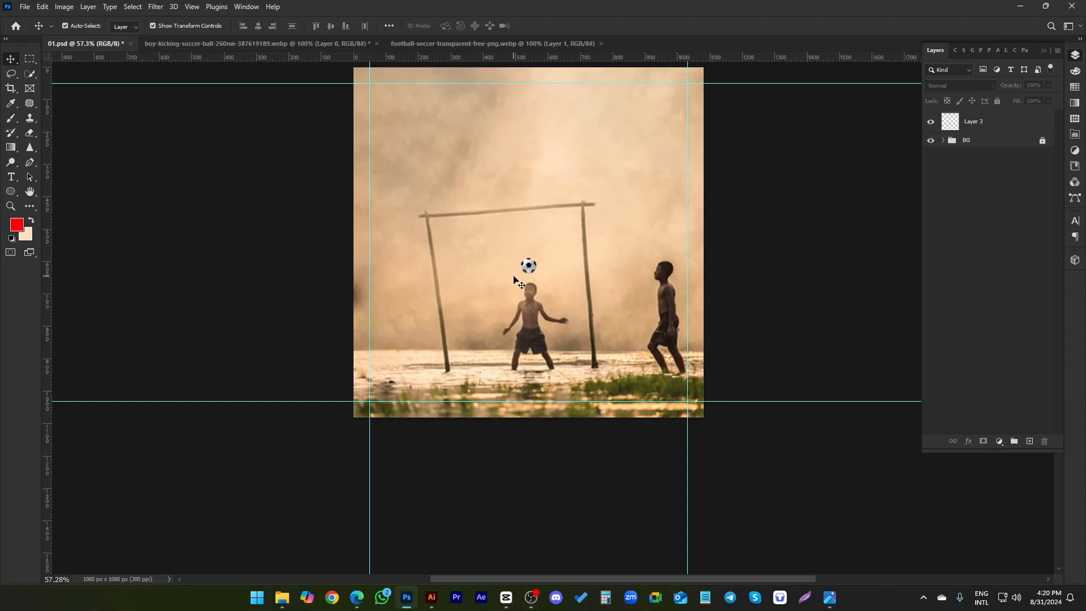
scroll(530, 270, "up", 3)
left_click(531, 264)
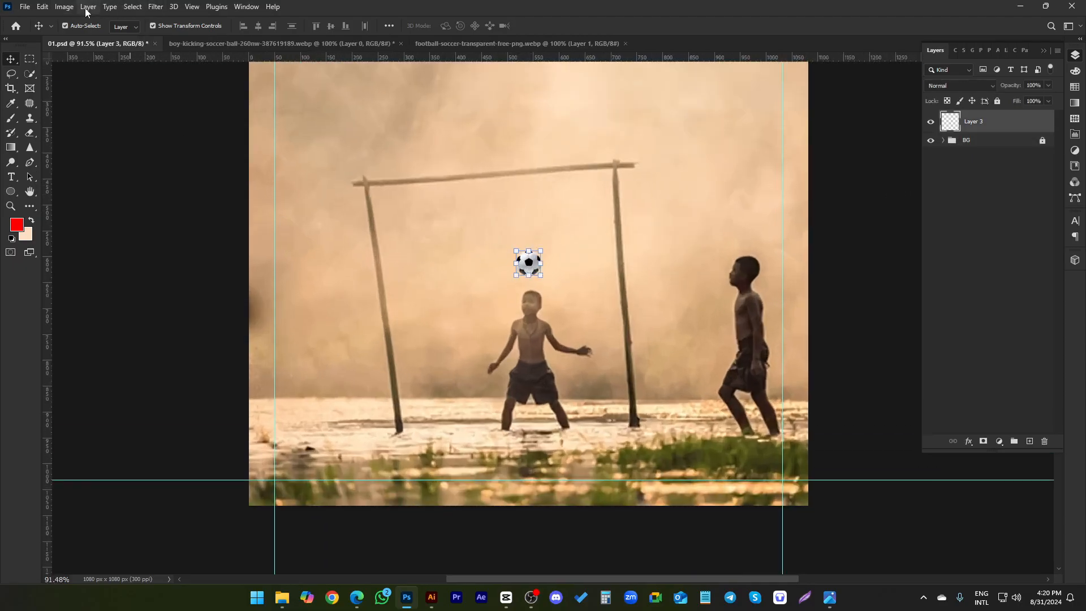
left_click(175, 193)
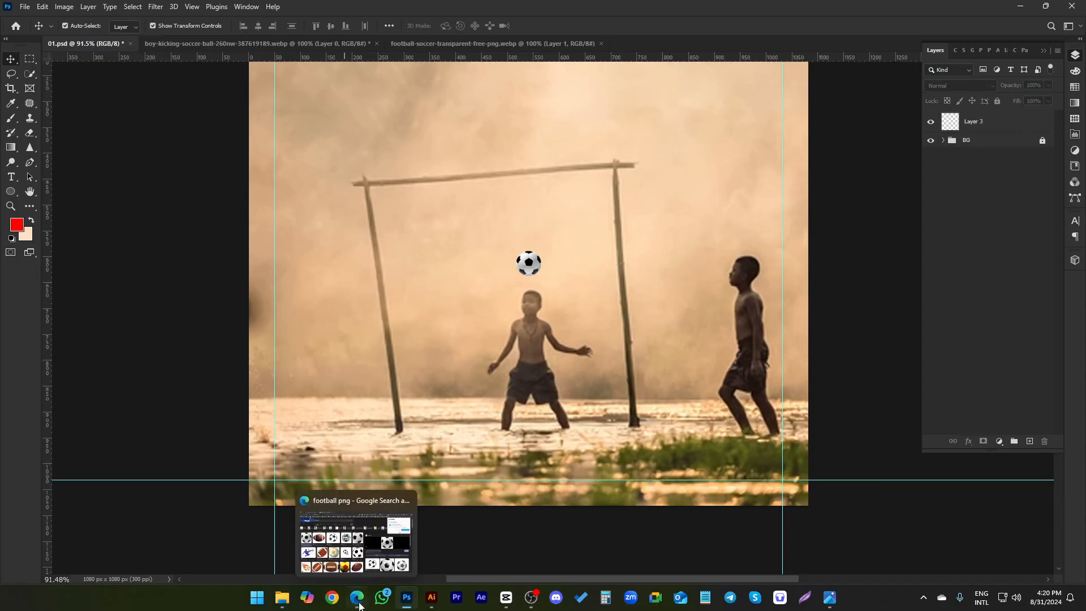
- Switch to Edge and search Google Images for "football darty png"
left_click(394, 534)
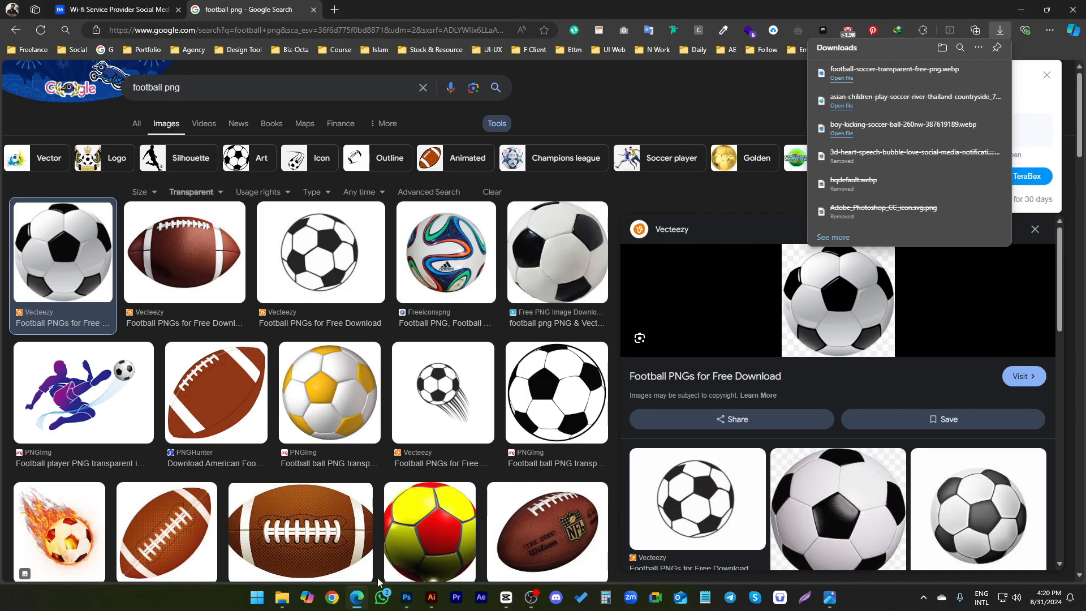
left_click(357, 601)
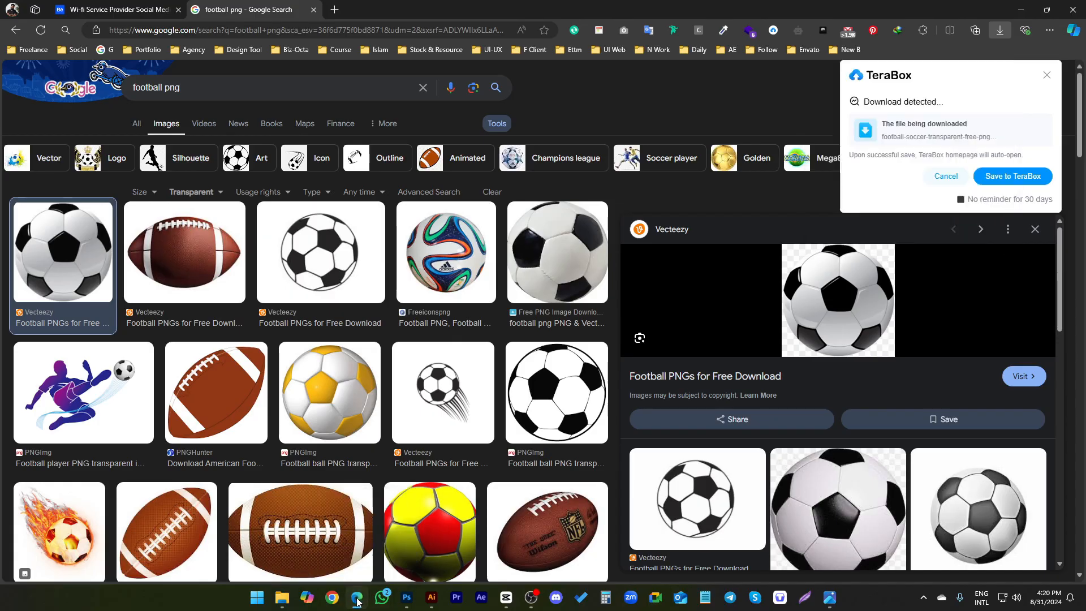
left_click(357, 599)
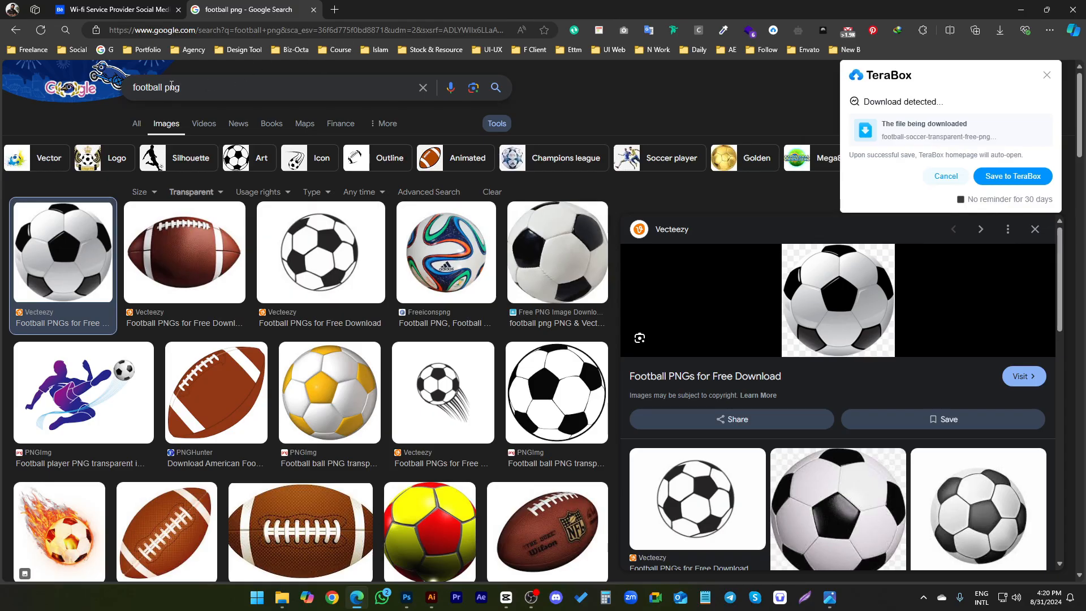
left_click(163, 84)
type("da")
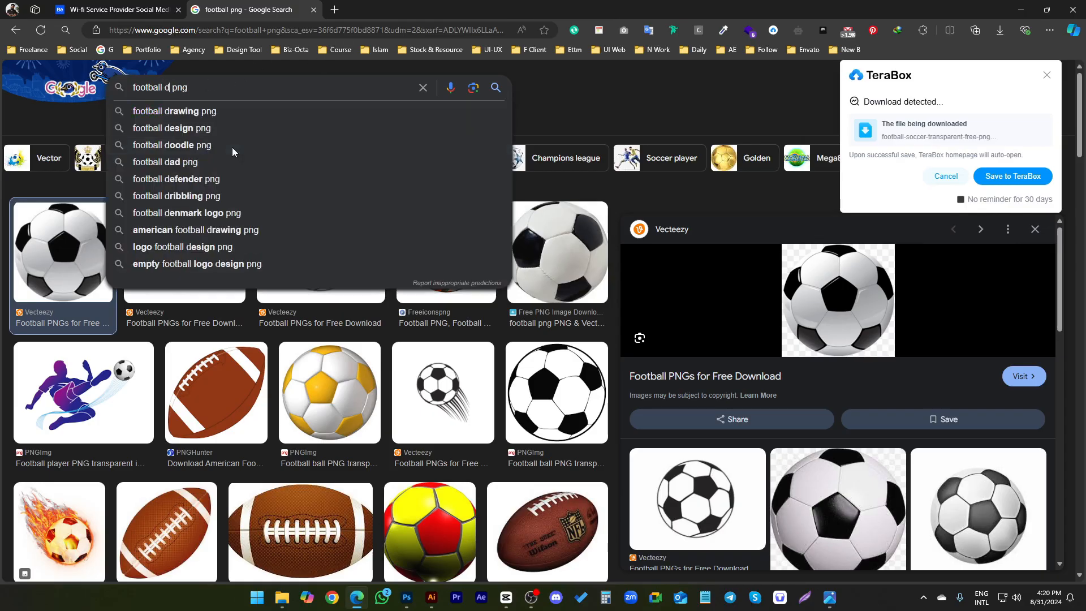
type("r")
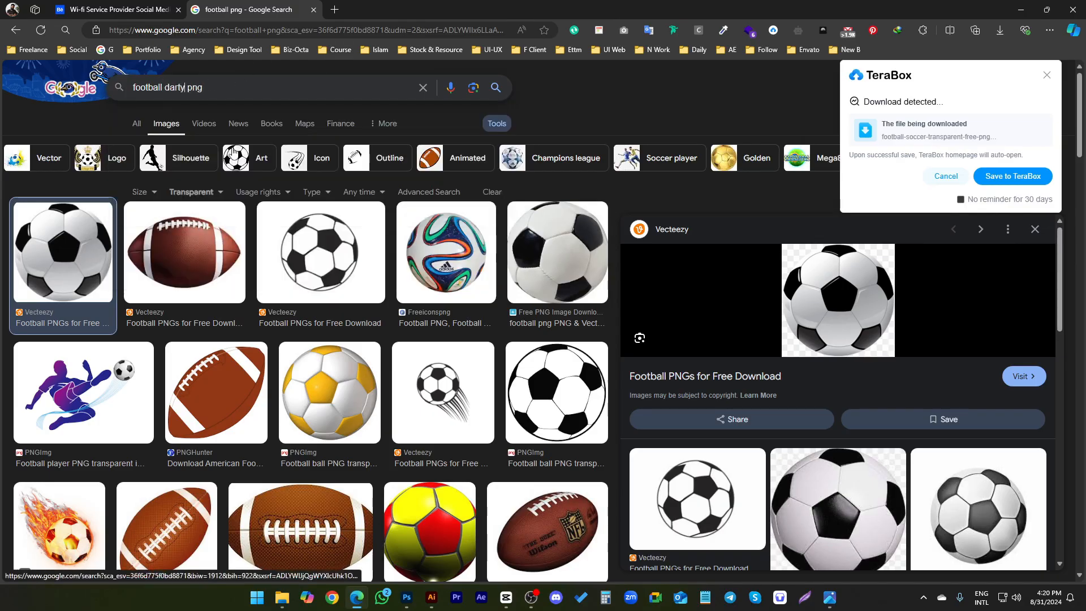
type("ty")
key("Return")
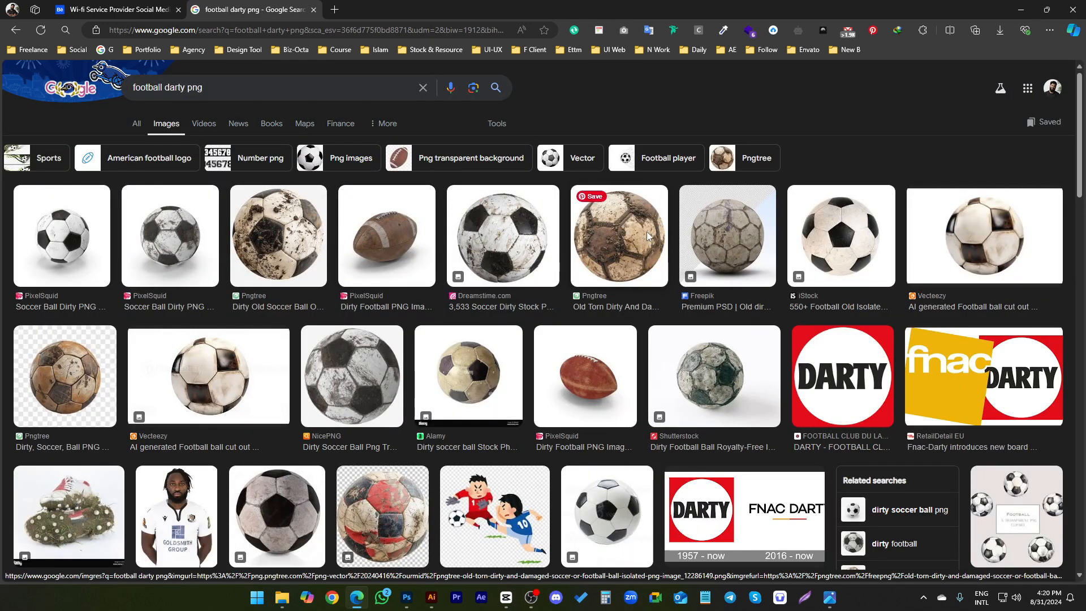
- Save the AI-generated dirty ball cut-out image from Vecteezy and show the downloaded file in its folder
left_click(1012, 248)
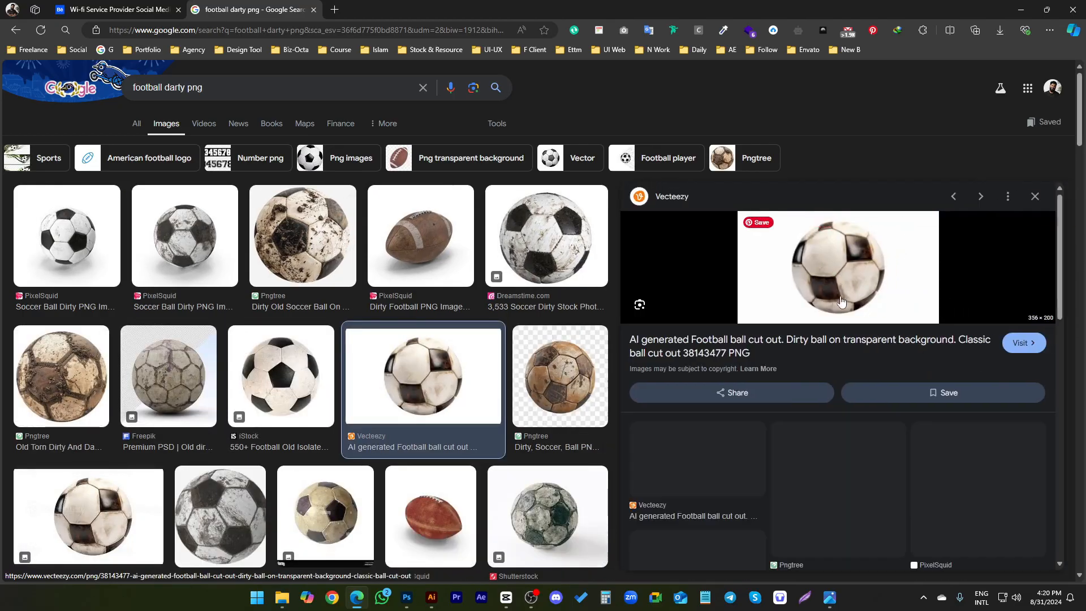
right_click(843, 300)
left_click(883, 322)
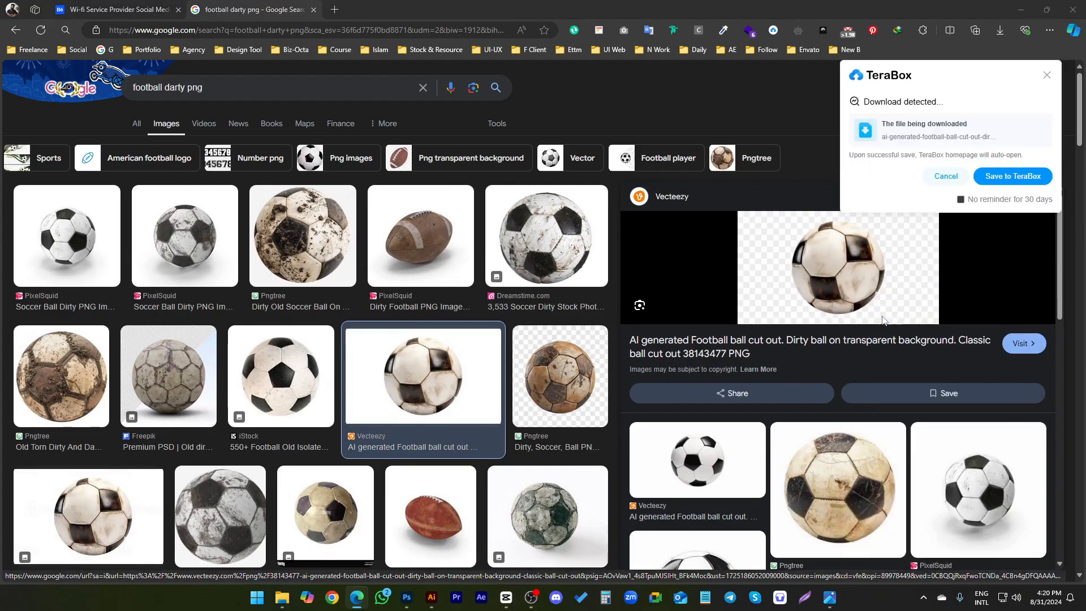
left_click(583, 400)
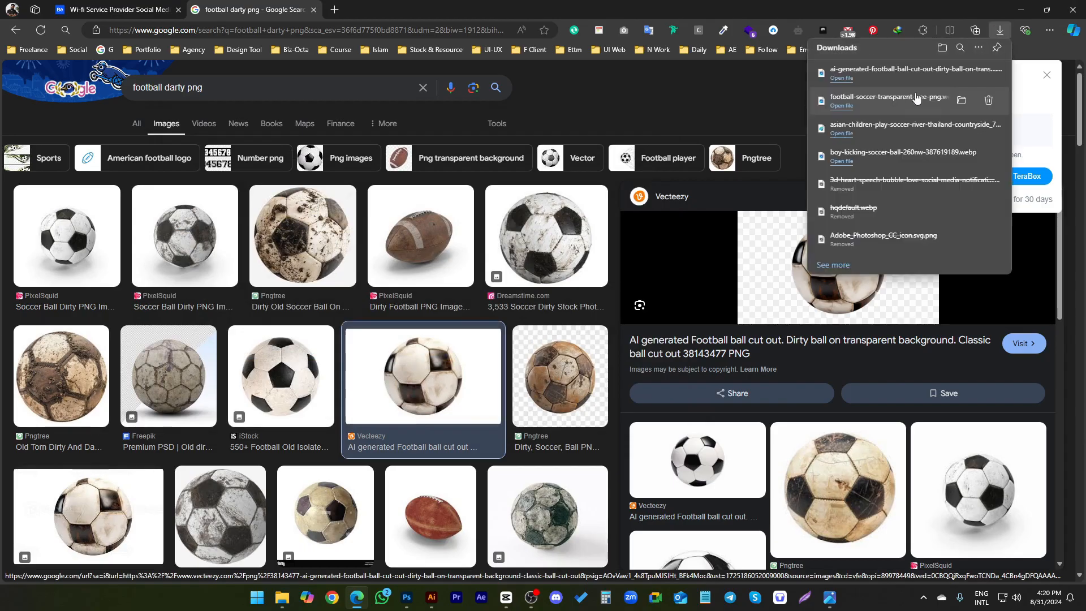
left_click(961, 72)
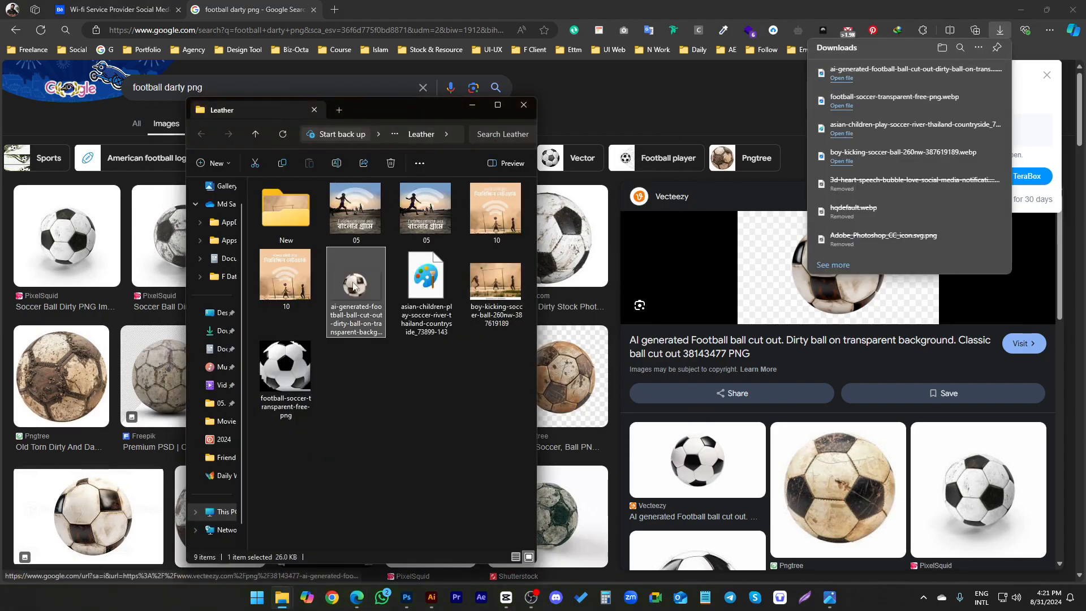
- Open the dirty ball file in Photoshop, place it in 01.psd at about 27% over the old ball, and delete the old ball's layer
left_click_drag(353, 287, 565, 44)
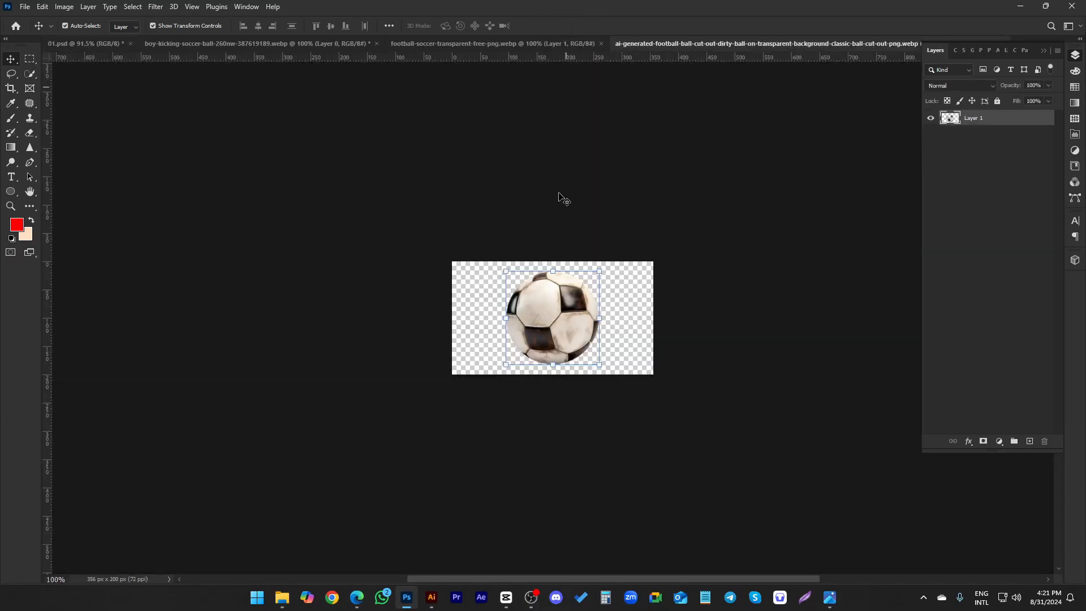
left_click_drag(541, 300, 521, 330)
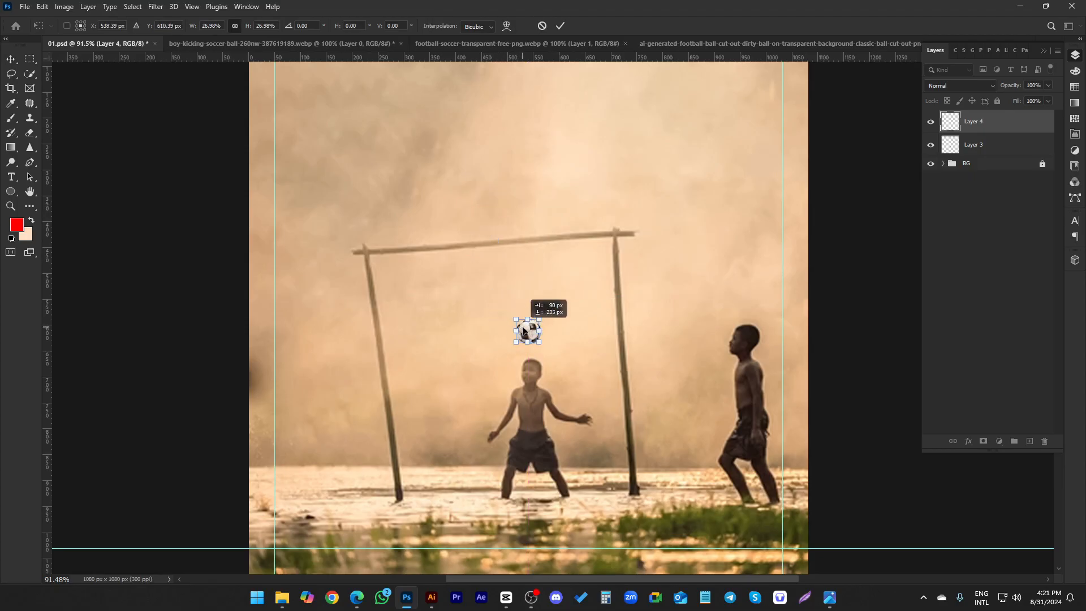
left_click(961, 146)
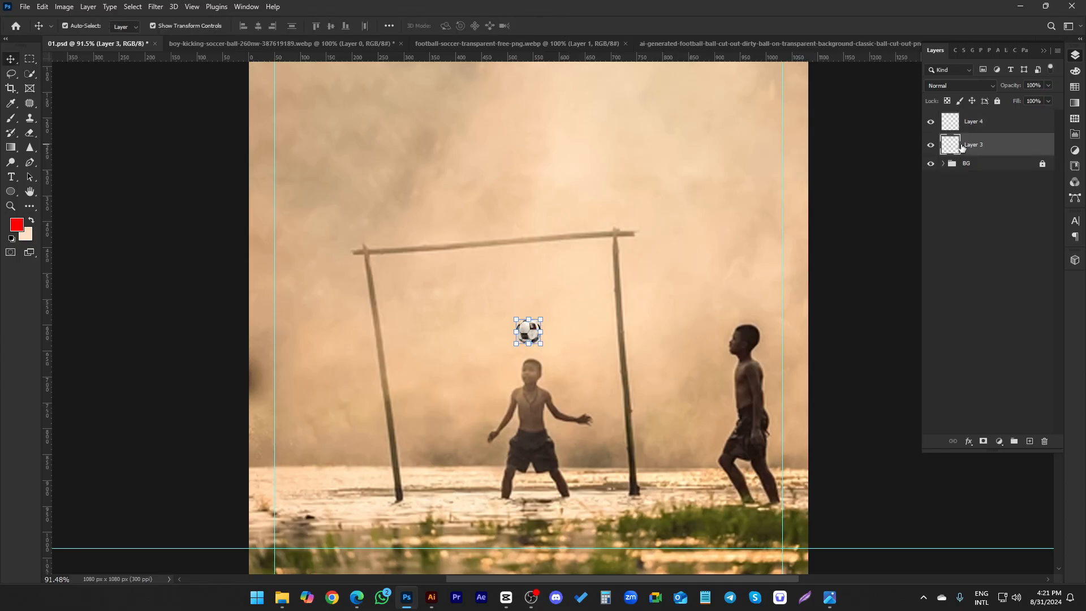
key("Delete")
- Scale the dirty ball down to about 88% above the middle boy's head and save 01.psd
left_click(527, 331)
scroll(526, 339, "up", 5)
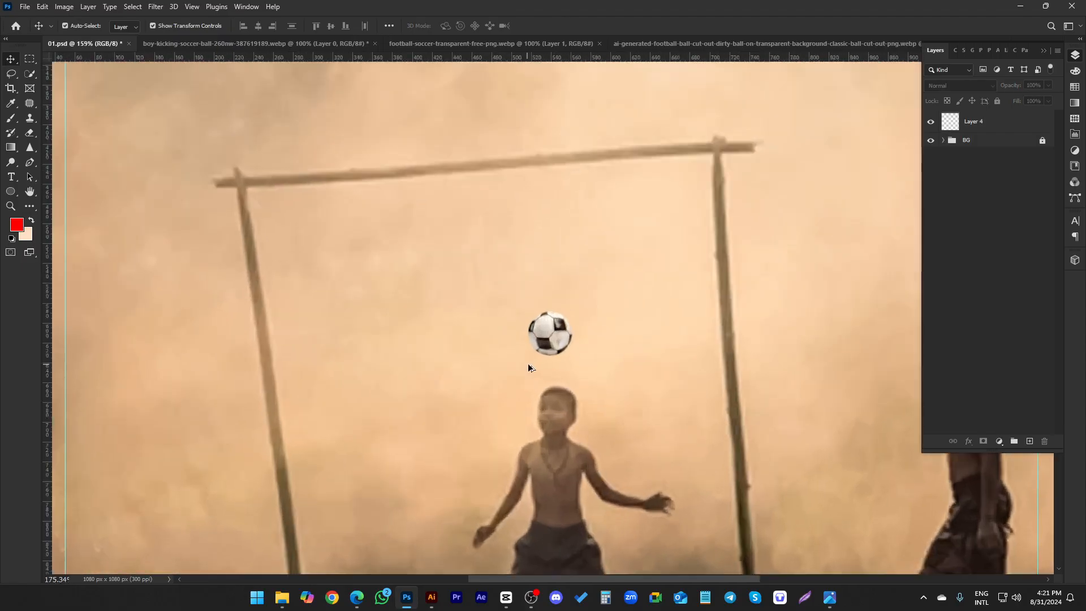
left_click_drag(555, 301, 554, 306)
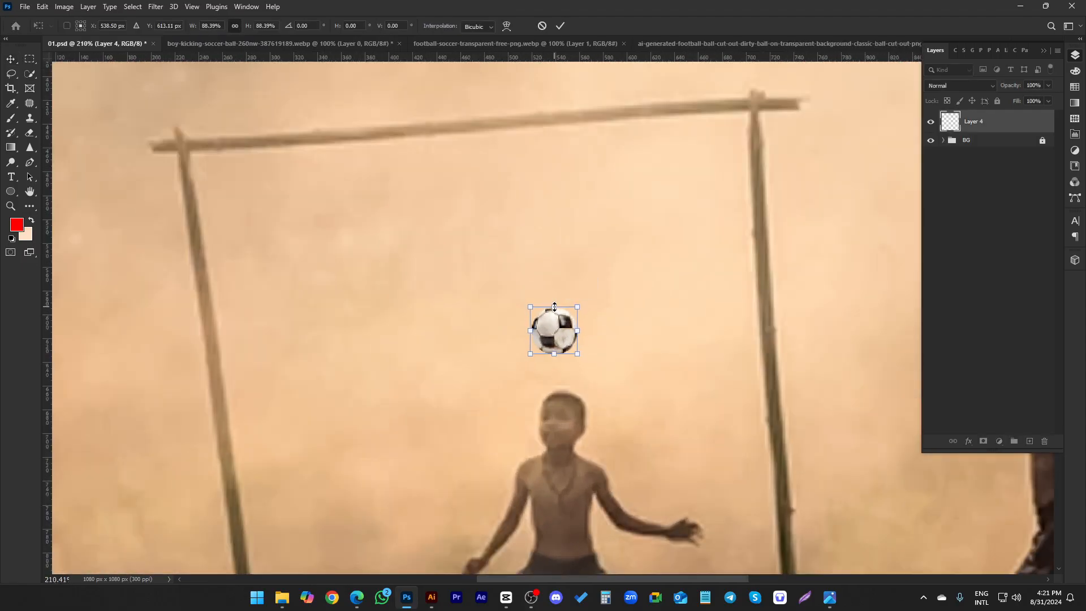
left_click(559, 27)
scroll(498, 222, "down", 7)
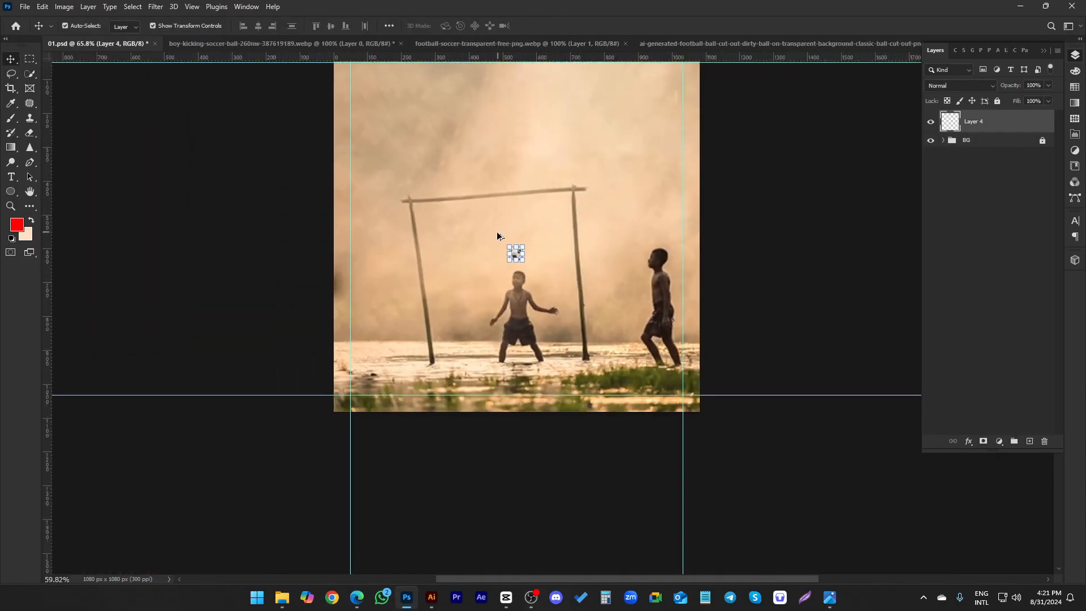
scroll(724, 232, "up", 1)
key("ctrl+s")
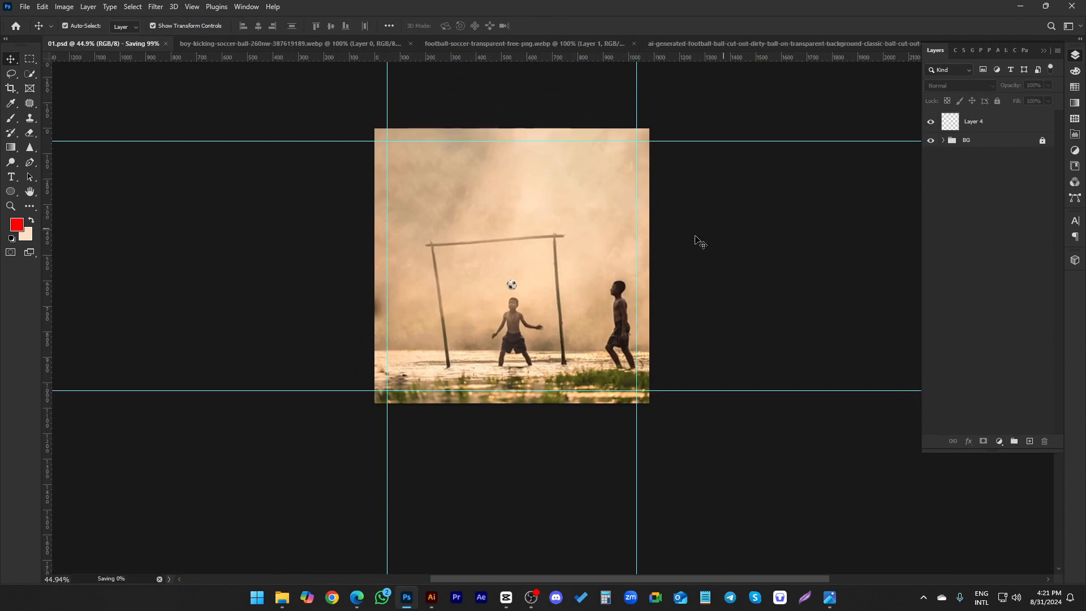
- Check the ball in the reference image 10.jpg, and enlarge the ball in 01.psd to about 156%, rotated about -2.8 degrees
left_click(835, 599)
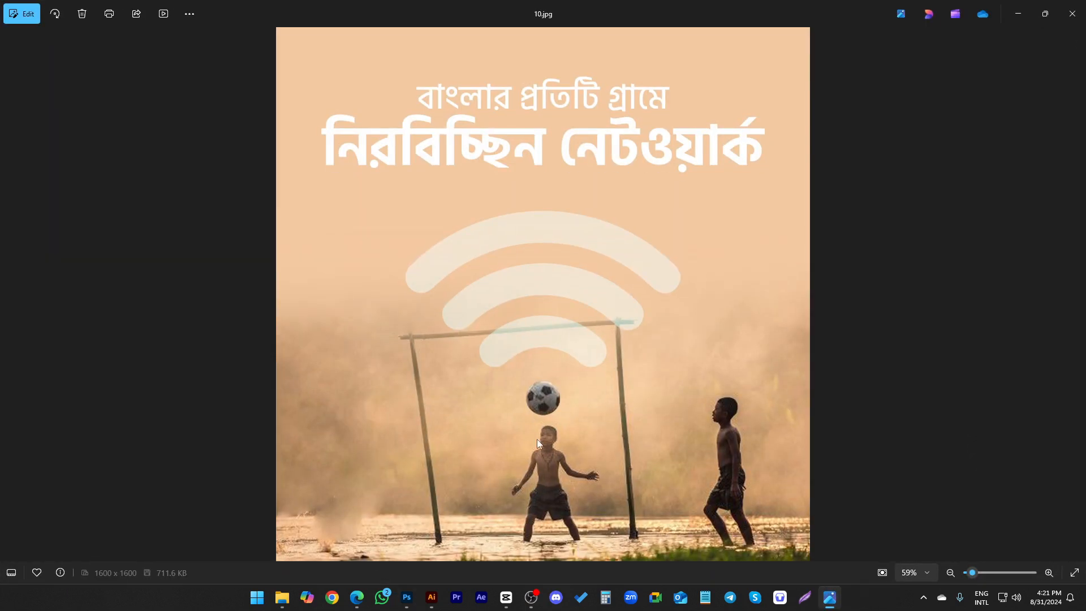
left_click(1019, 13)
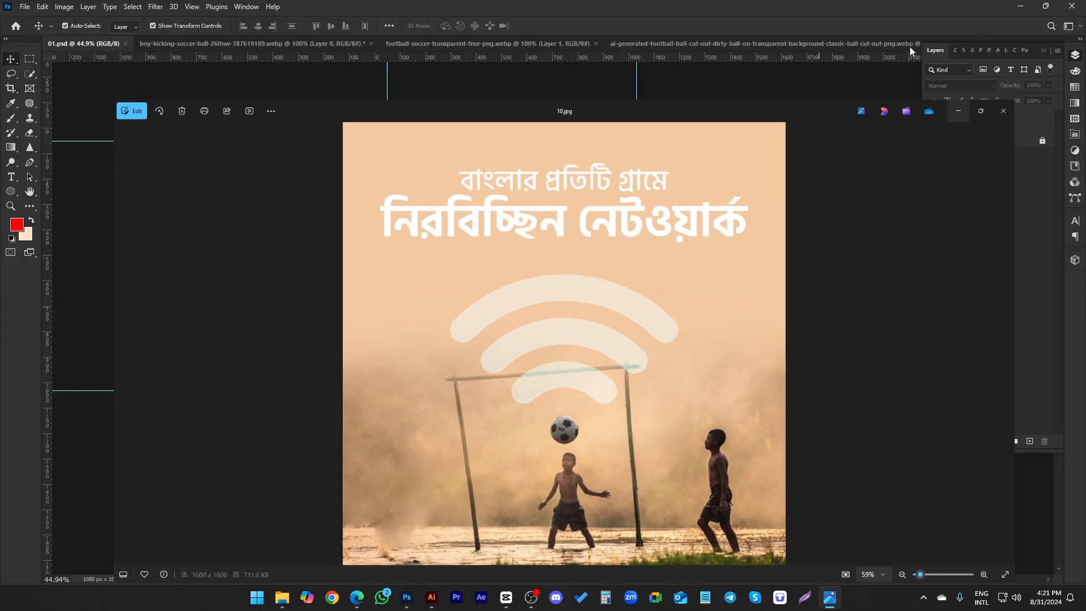
left_click(511, 287)
scroll(510, 282, "up", 5)
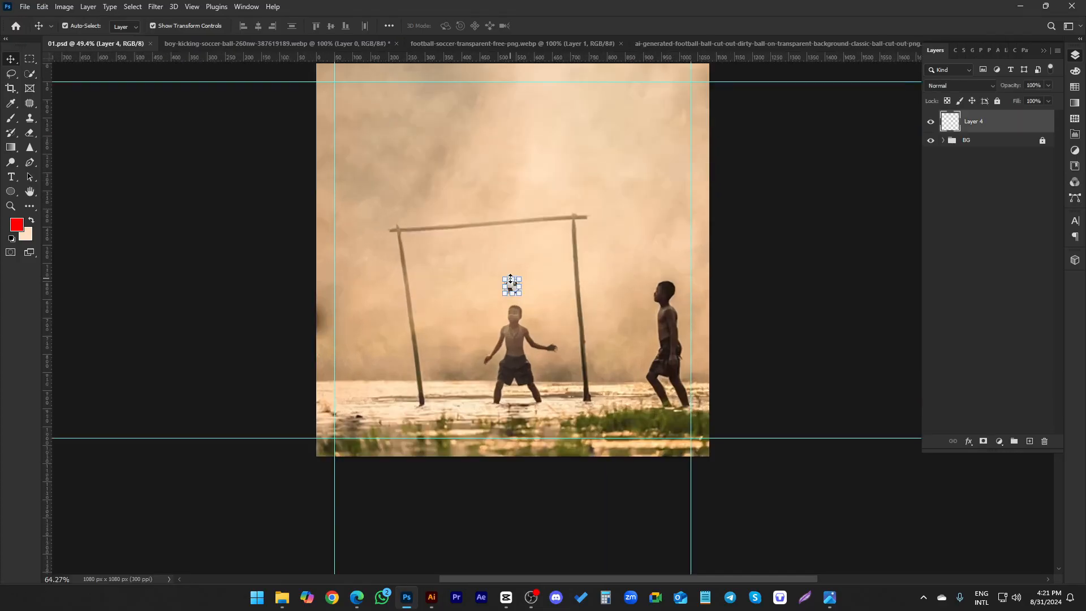
left_click_drag(517, 273, 516, 291)
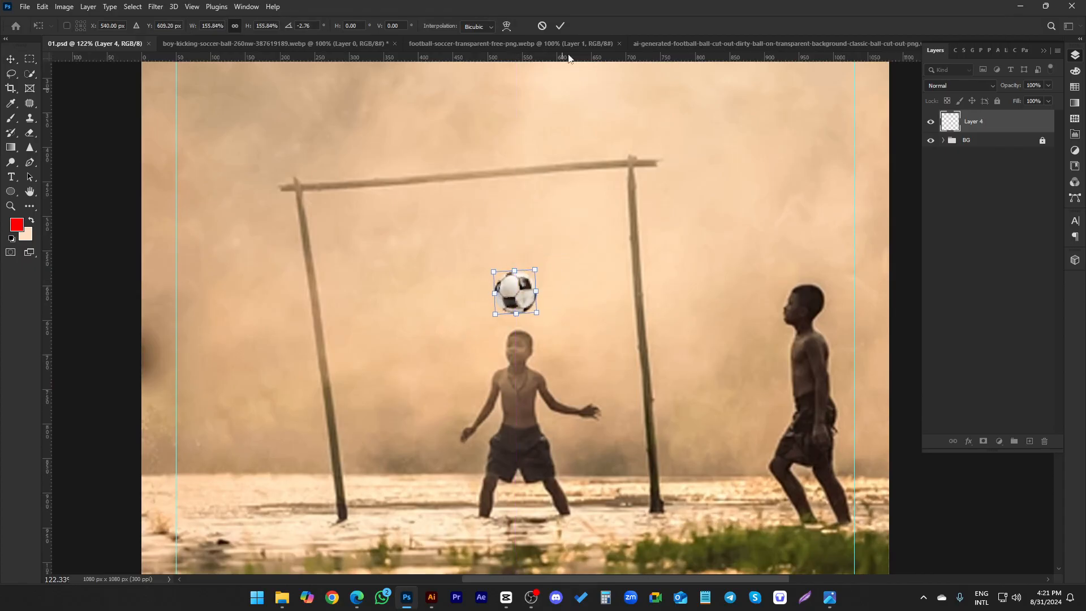
left_click(560, 25)
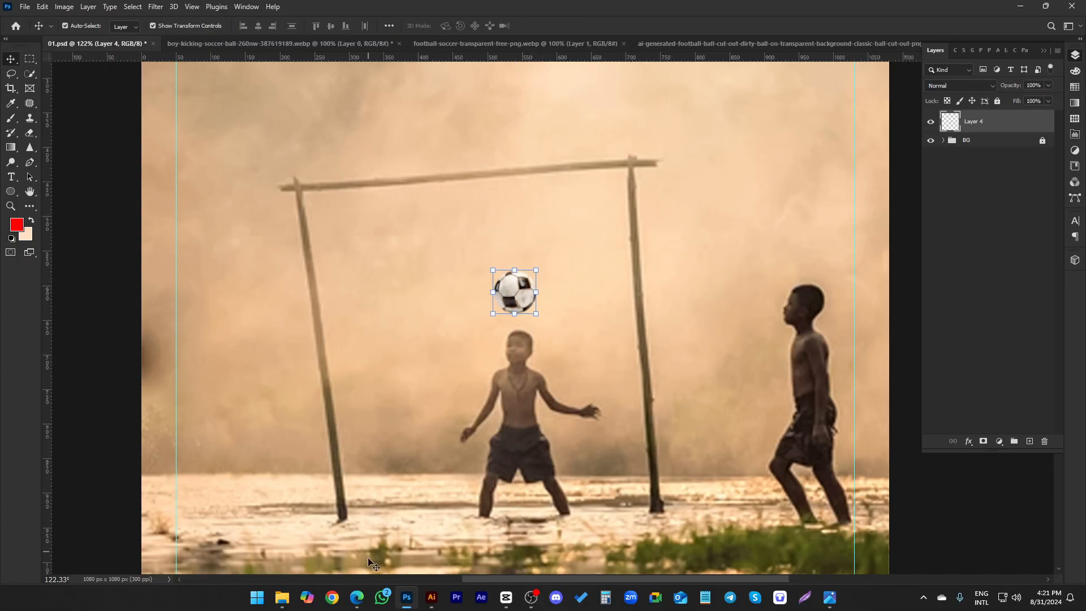
- Search Google Images for "texture" in a new Edge tab
left_click(363, 599)
left_click(334, 9)
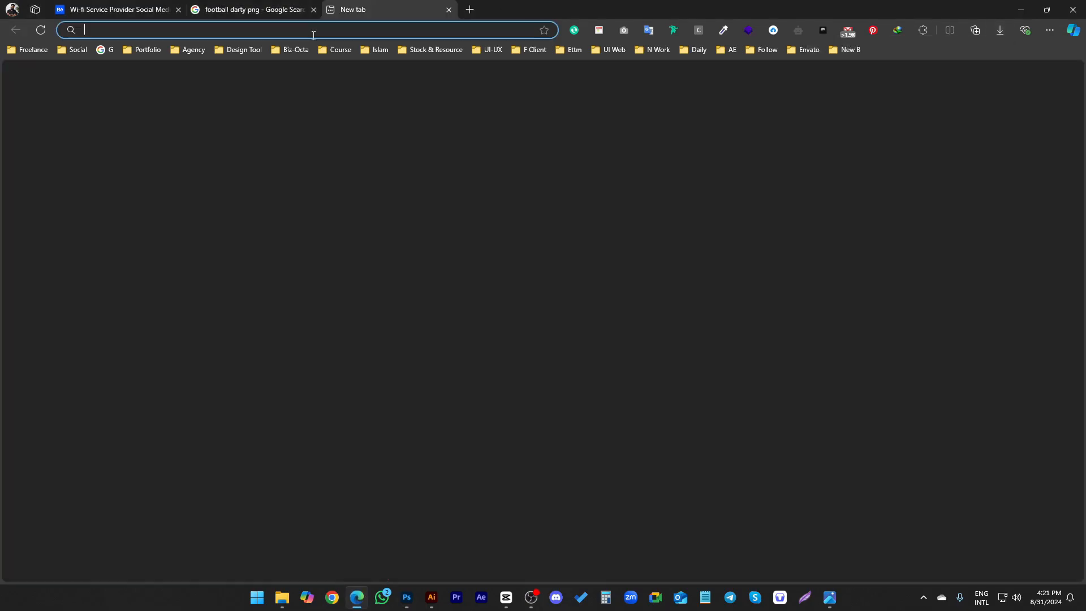
type("t")
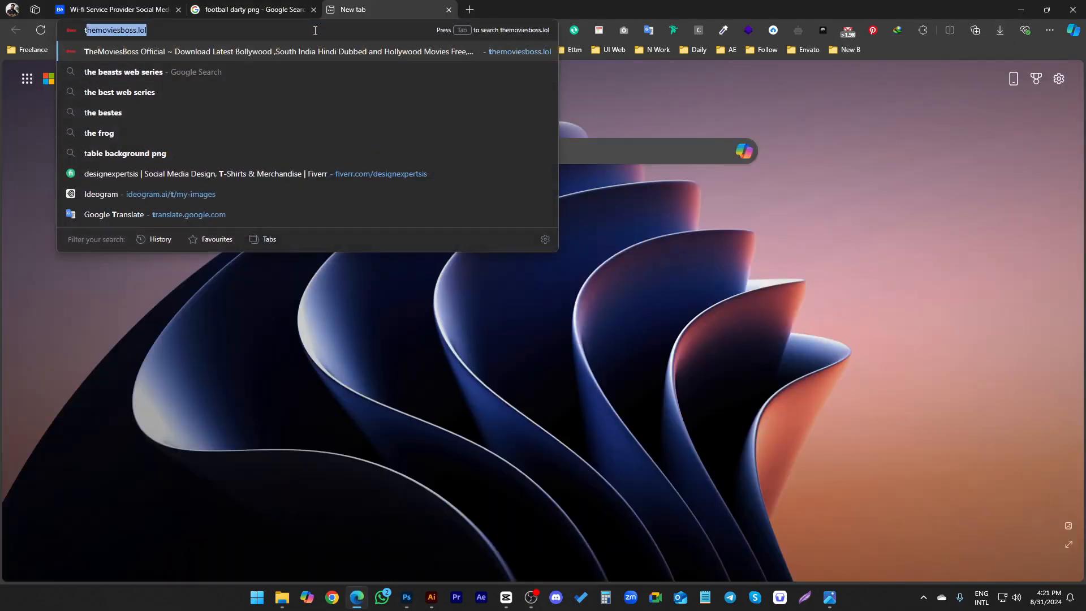
type("extue")
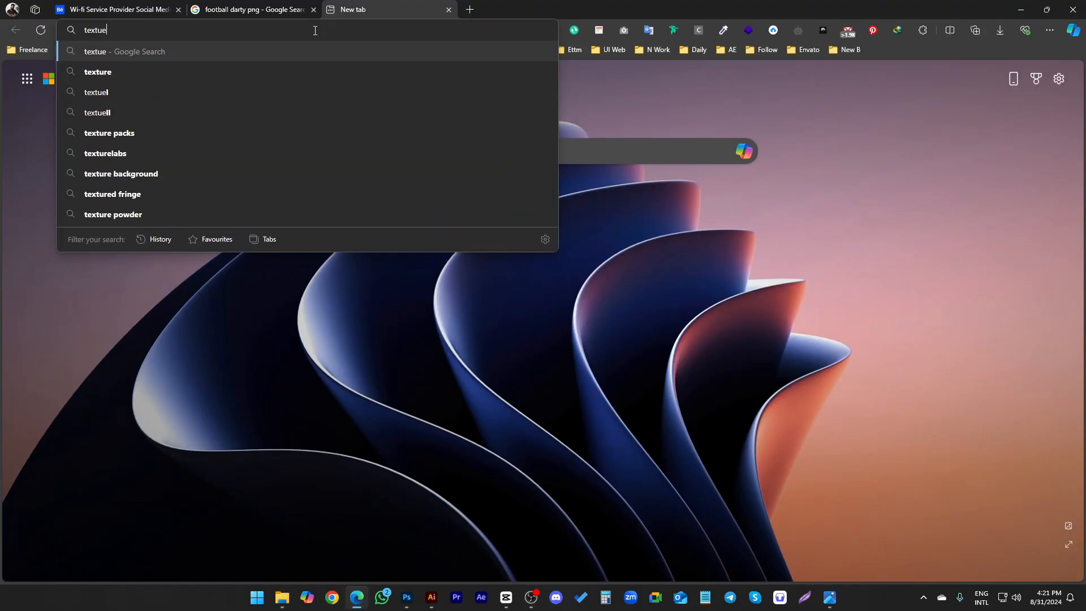
key("Return")
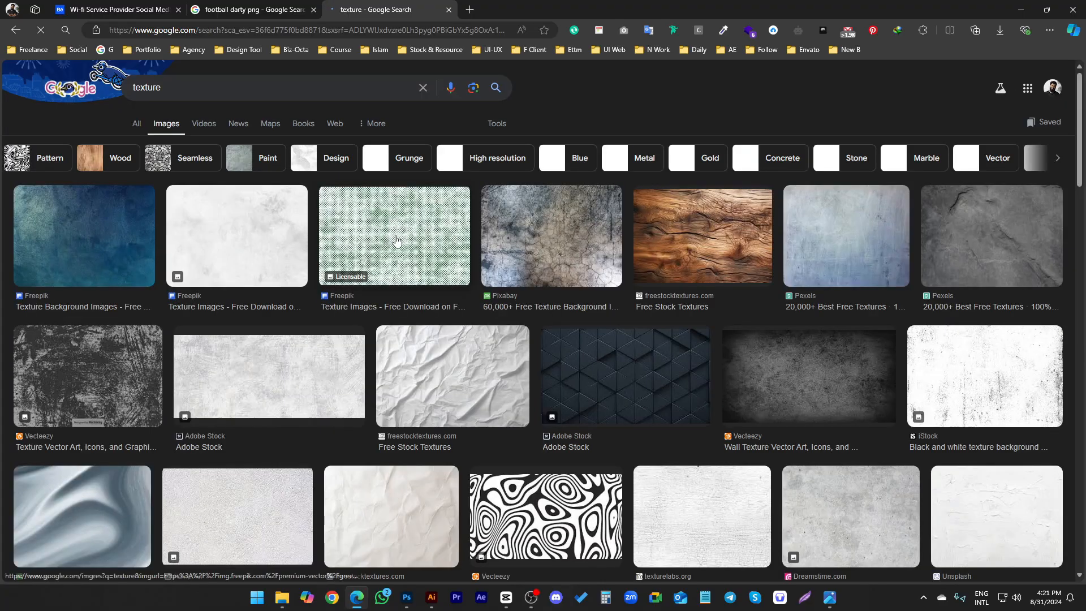
- Copy the dark scratched grunge texture image from Vecteezy and paste it into 01.psd as a new layer
left_click(94, 362)
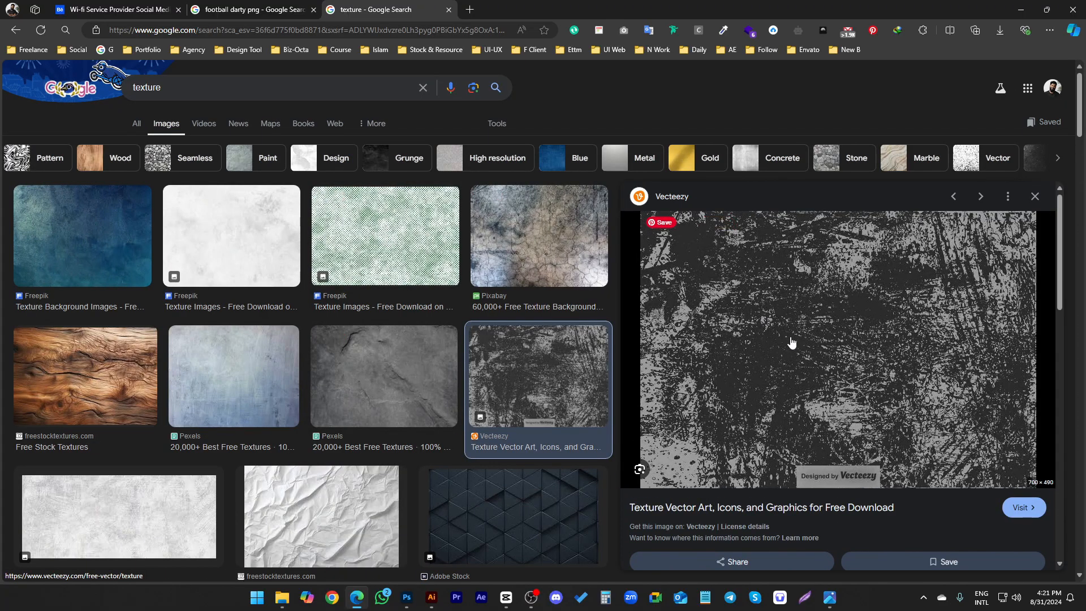
right_click(792, 342)
left_click(820, 369)
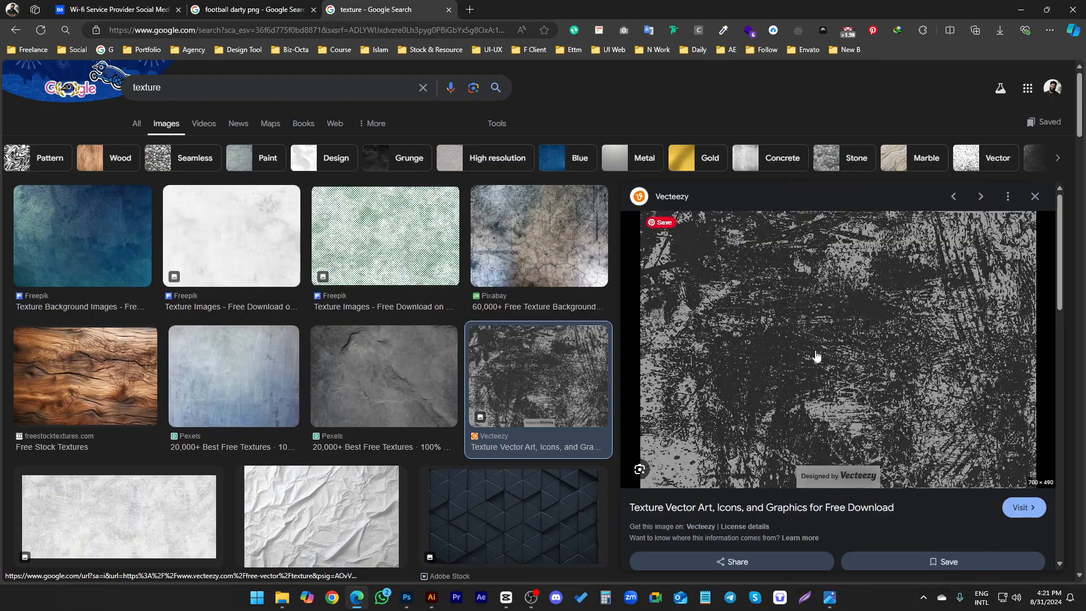
left_click(407, 600)
key("ctrl+v")
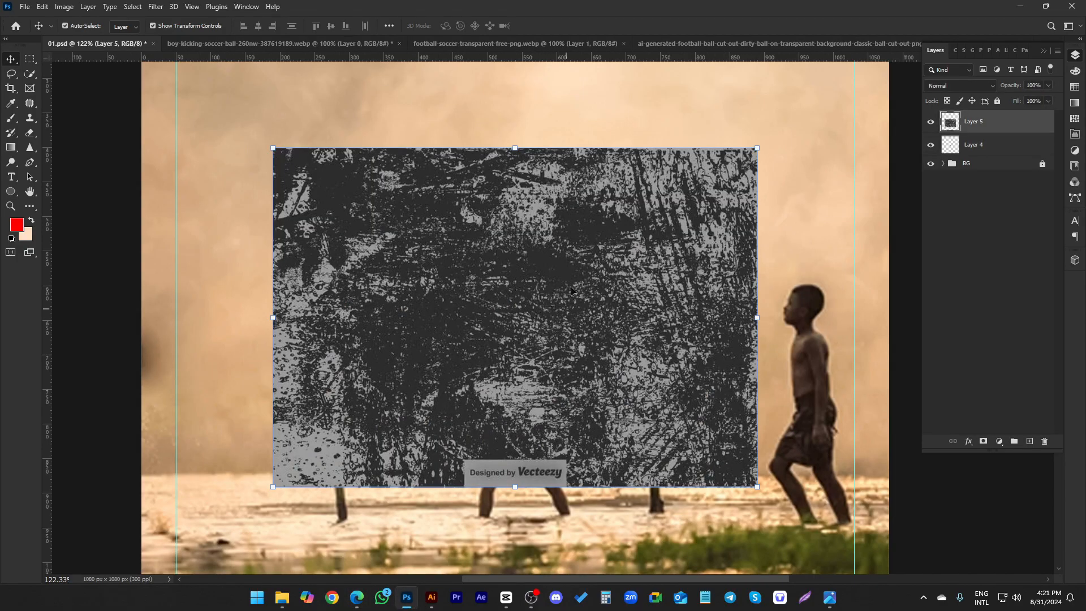
- Move the texture over the ball, copy a rectangular piece of it to its own layer, and delete the full texture layer
left_click_drag(574, 254, 395, 373)
left_click(30, 58)
left_click_drag(426, 233, 602, 324)
left_click_drag(406, 213, 555, 372)
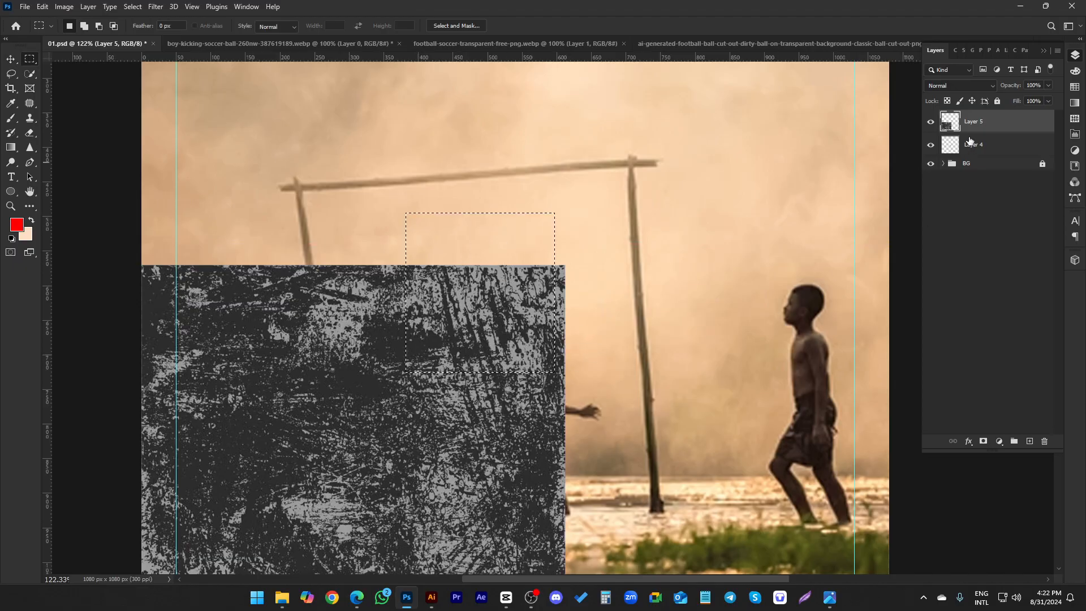
key("ctrl+j")
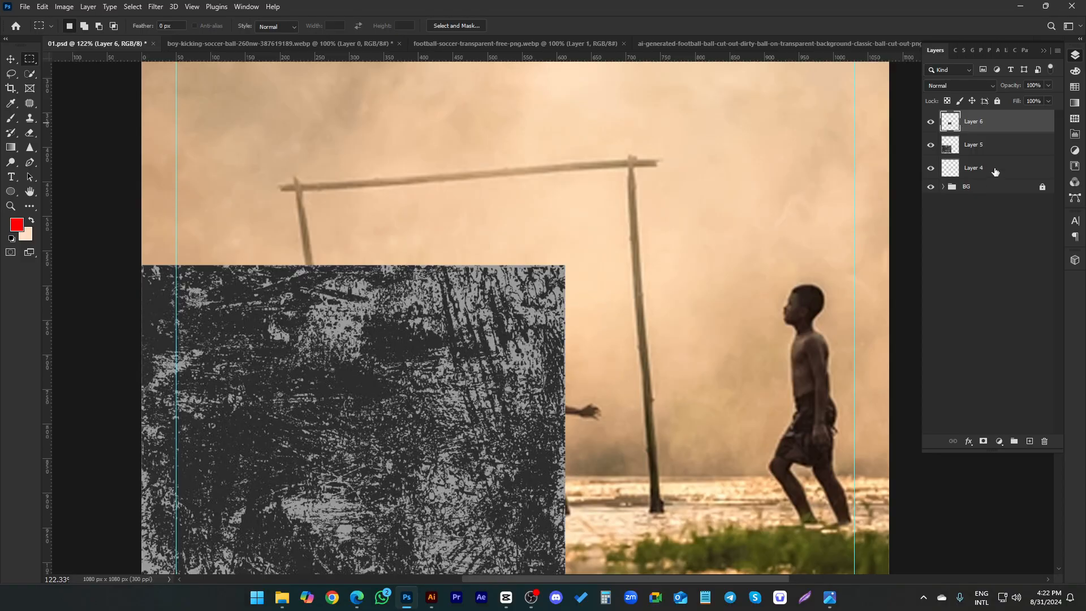
left_click(979, 145)
key("Delete")
- Clip the grunge texture piece to the ball layer and set it to Multiply blend mode at 45% opacity
left_click(8, 60)
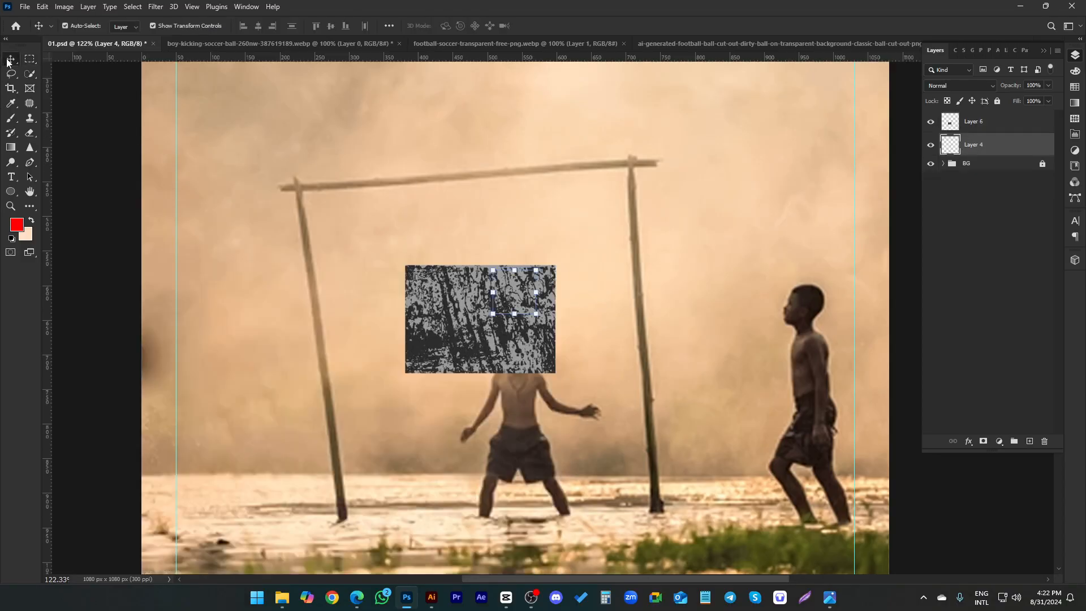
left_click(971, 125)
right_click(971, 125)
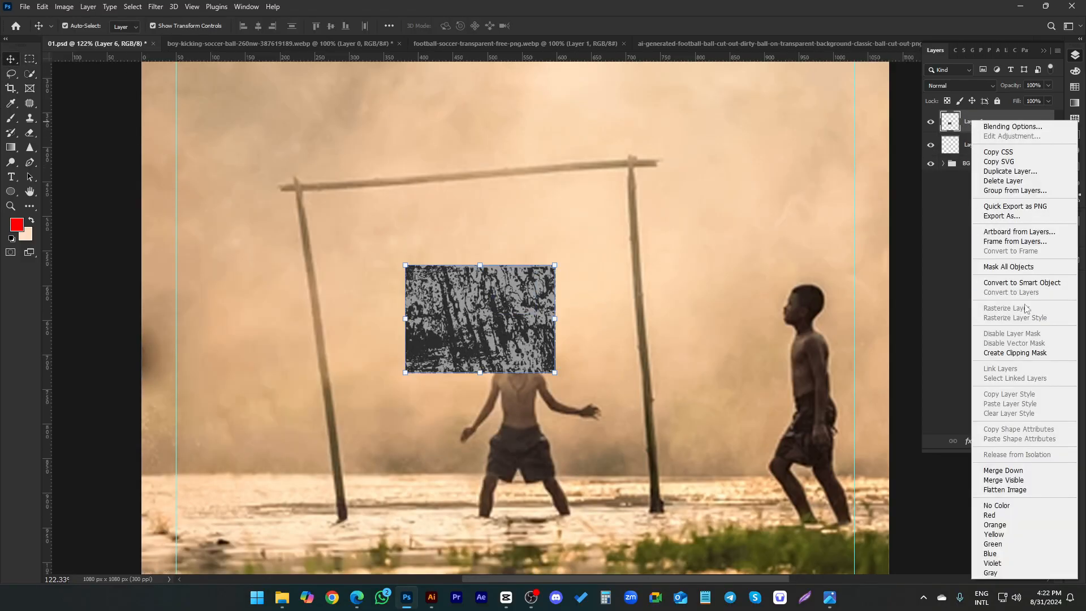
left_click(1018, 354)
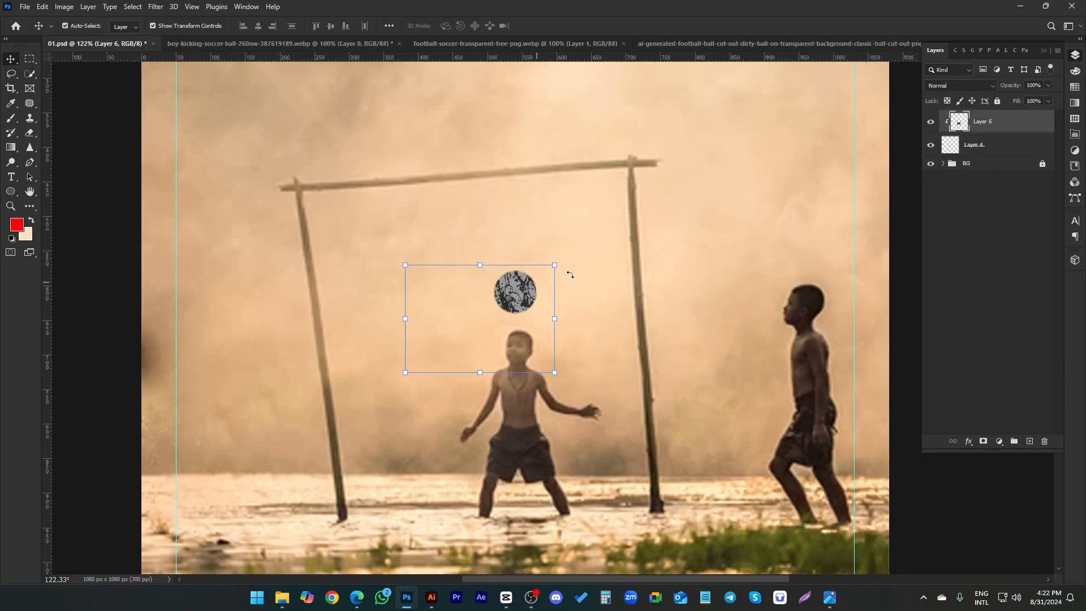
left_click(962, 86)
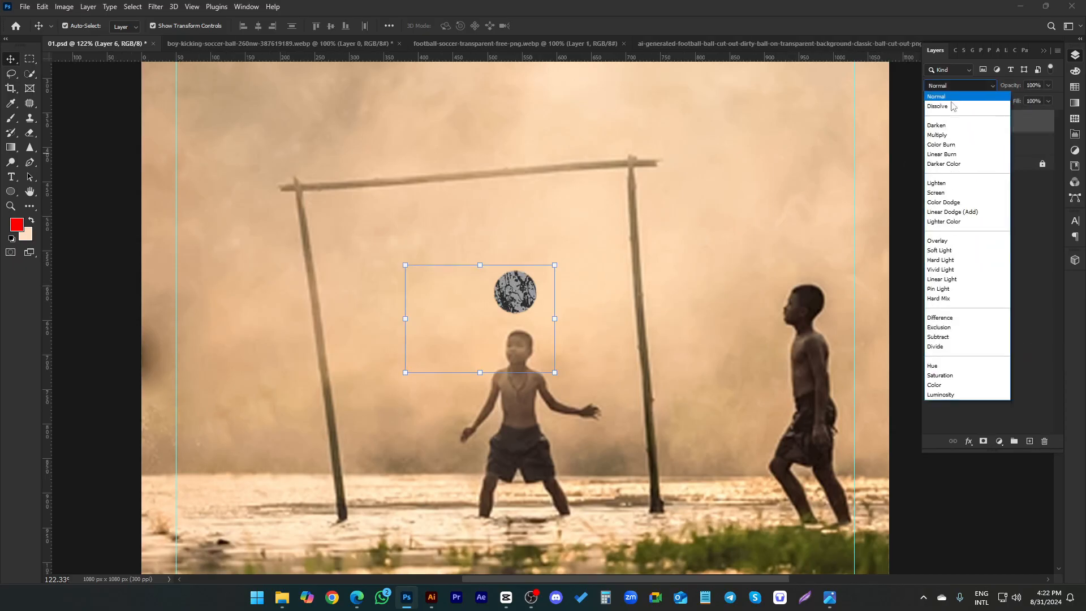
left_click(941, 137)
left_click_drag(1023, 99, 1021, 100)
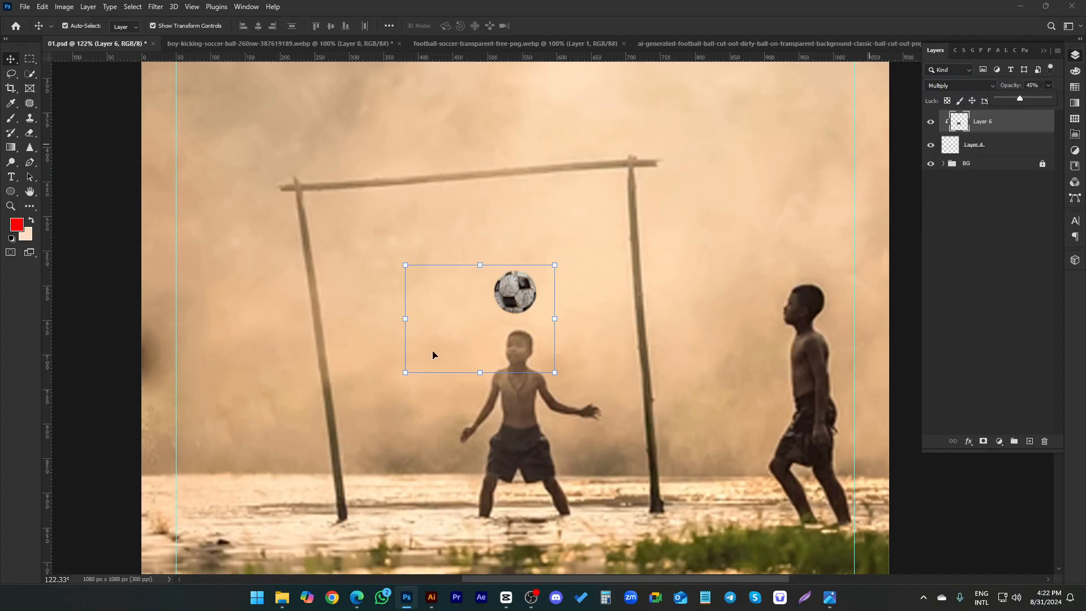
- Scale the clipped texture down to about 51.31% so that it fits closely around the ball
left_click_drag(406, 371, 487, 326)
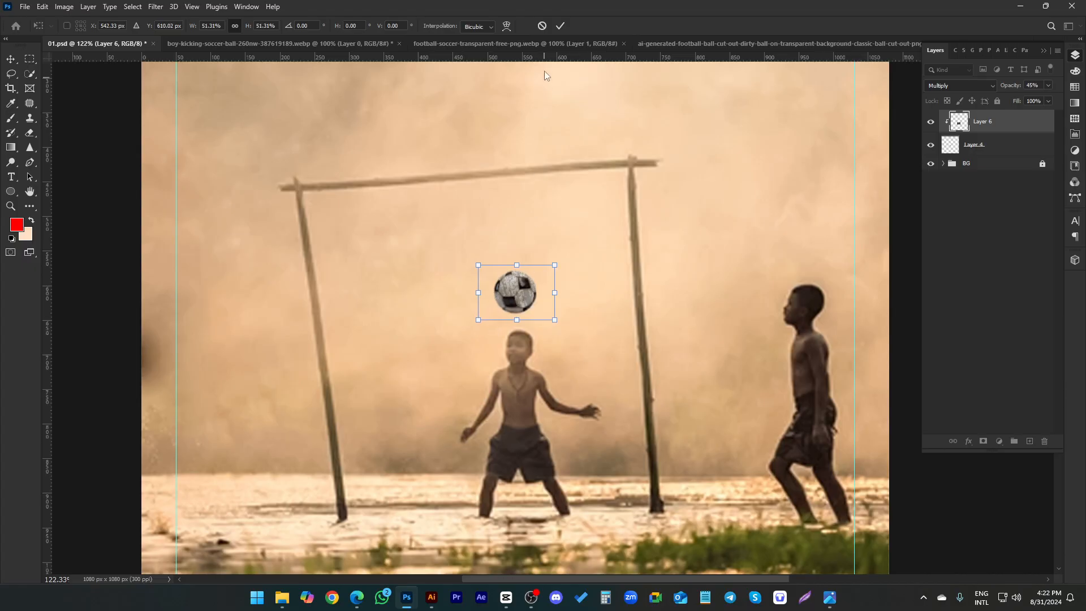
left_click(560, 27)
left_click(933, 268)
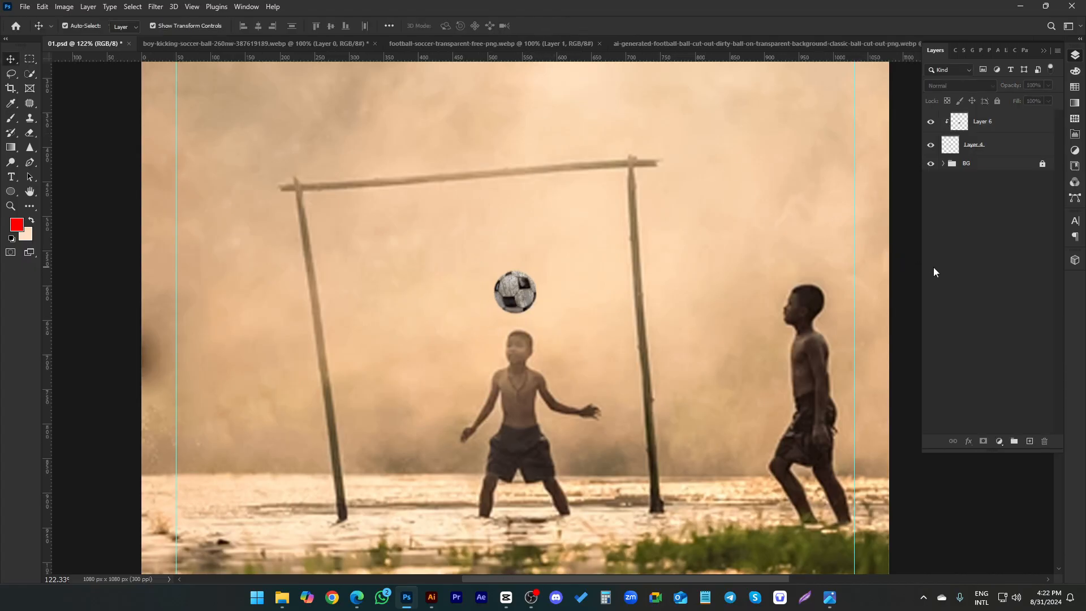
- Group the texture and ball layers together and name the group Football
left_click(987, 126)
left_click(975, 145, "shift")
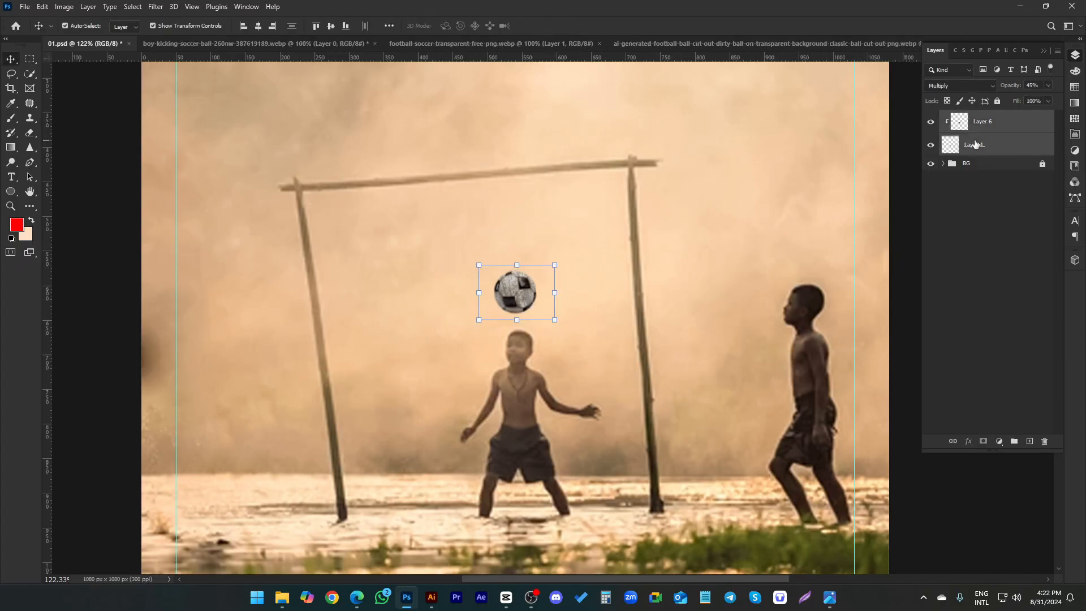
key("ctrl+g")
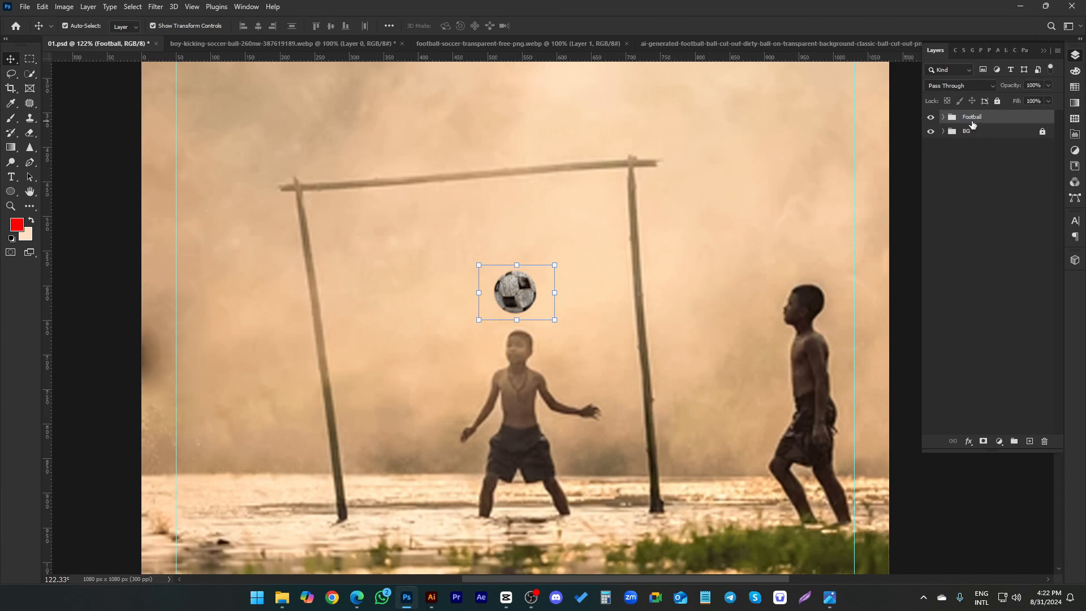
left_click(999, 255)
scroll(571, 308, "down", 3)
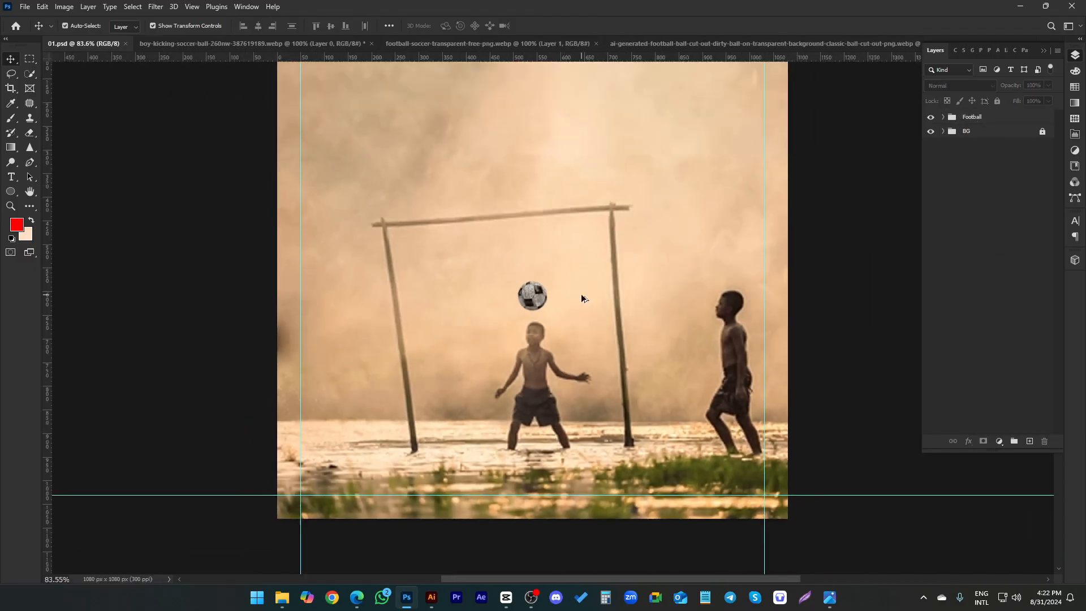
- Switch to Illustrator and create a new A4 document
left_click(432, 597)
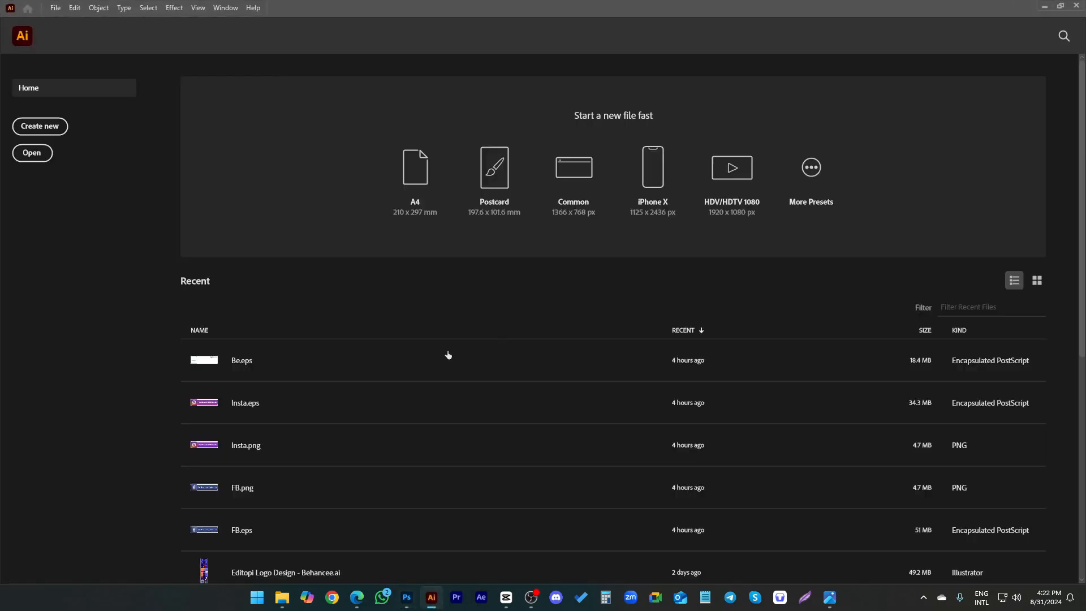
left_click(427, 195)
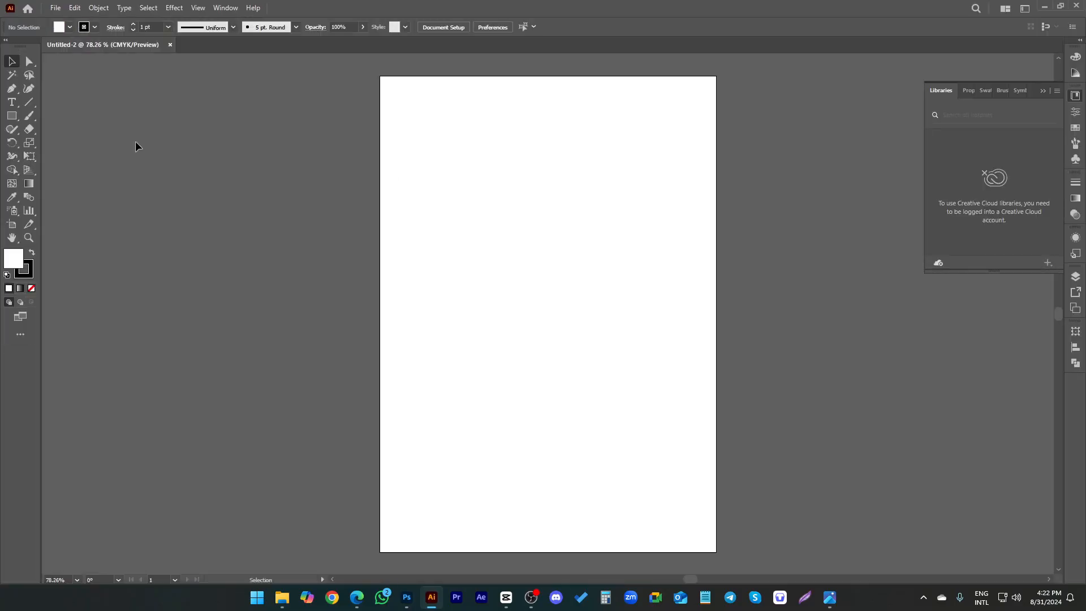
- Draw a circle about 401 pt in diameter and move it off the artboard to its left
left_click_drag(12, 116, 62, 142)
left_click_drag(501, 256, 615, 370)
scroll(741, 334, "down", 2, "alt")
key("v")
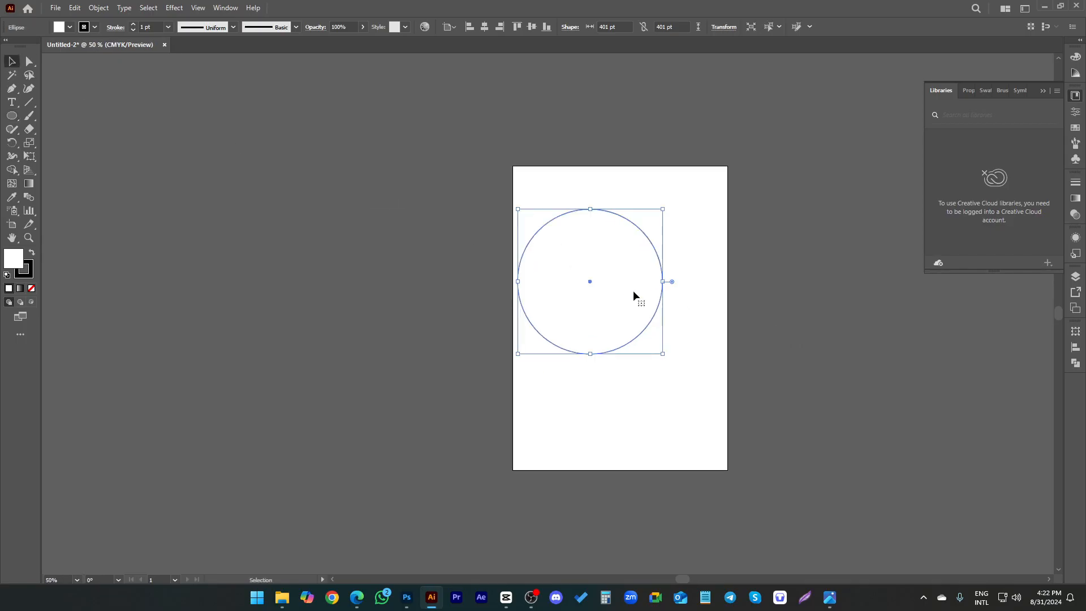
left_click_drag(635, 296, 417, 281)
scroll(417, 281, "up", 2, "alt")
- Give the circle a black stroke and no fill
left_click(32, 252)
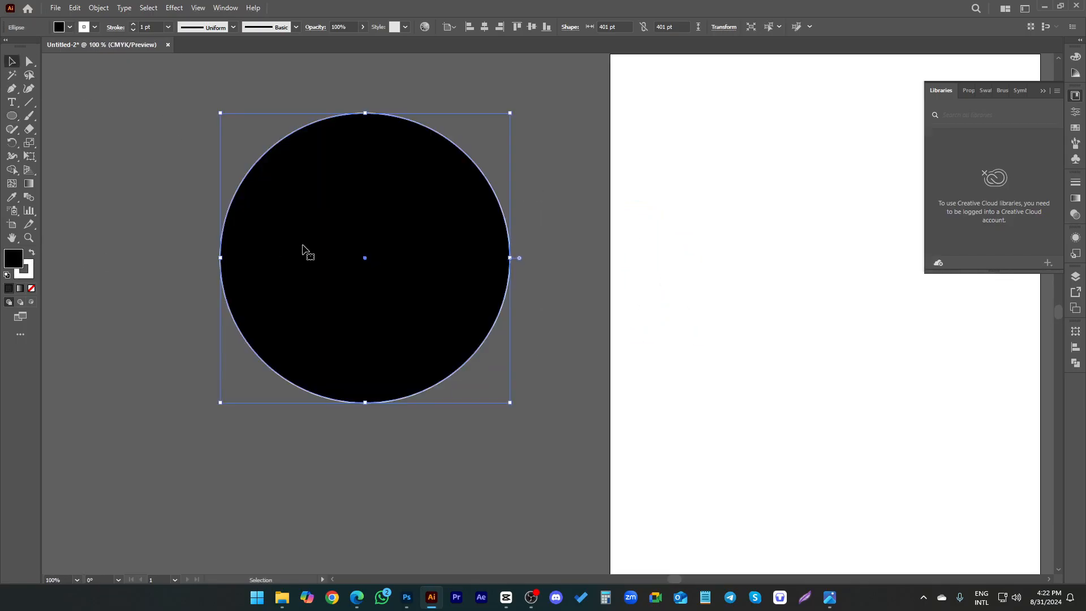
left_click(94, 26)
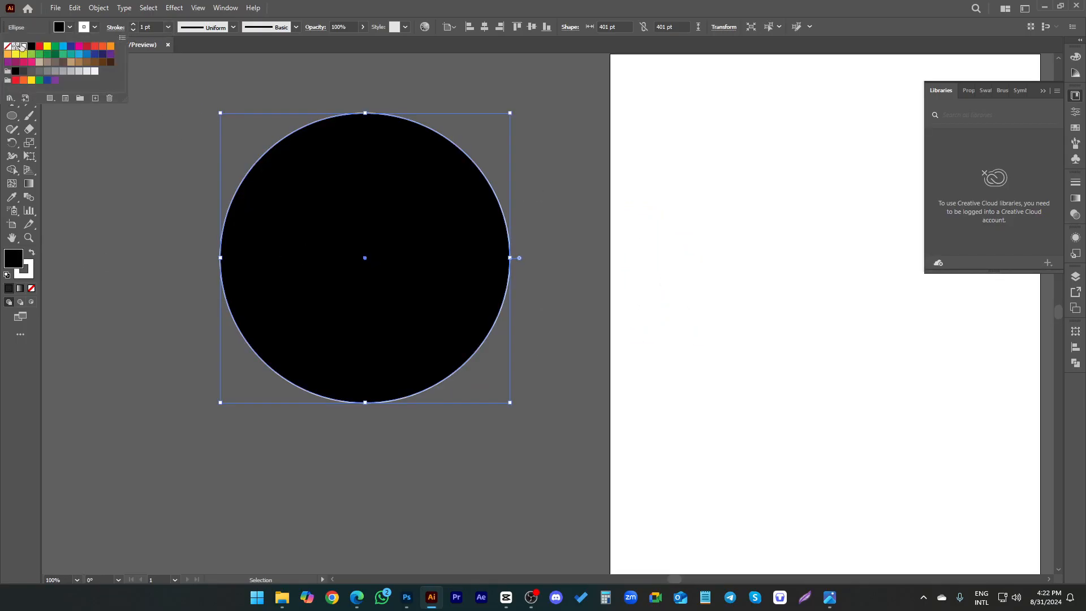
left_click(7, 46)
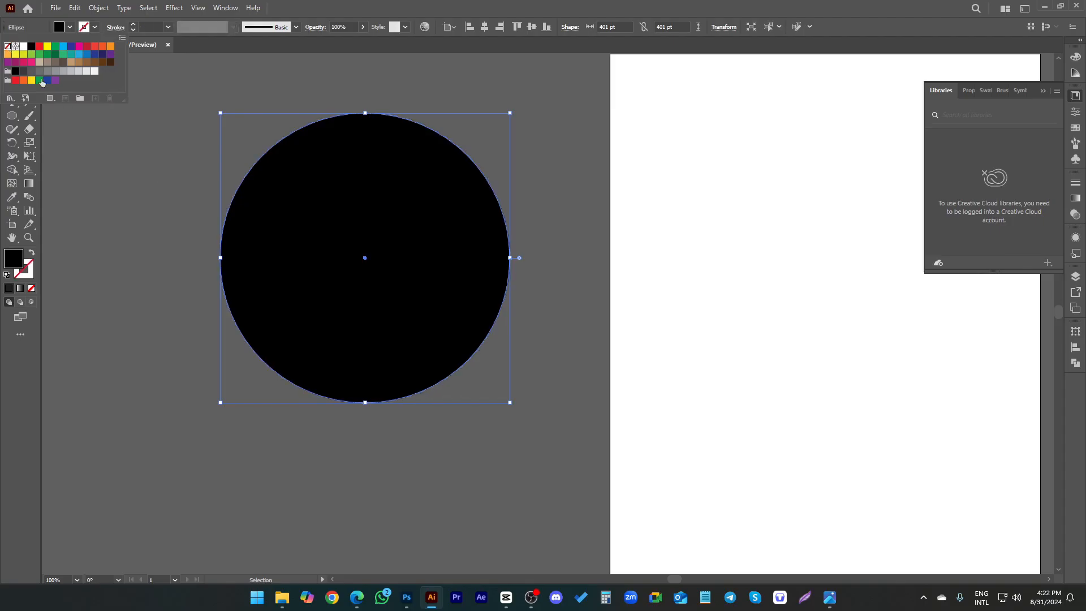
left_click(33, 253)
- Try stroke weights of 14 pt, 80 pt and 70 pt on the circle
left_click(168, 27)
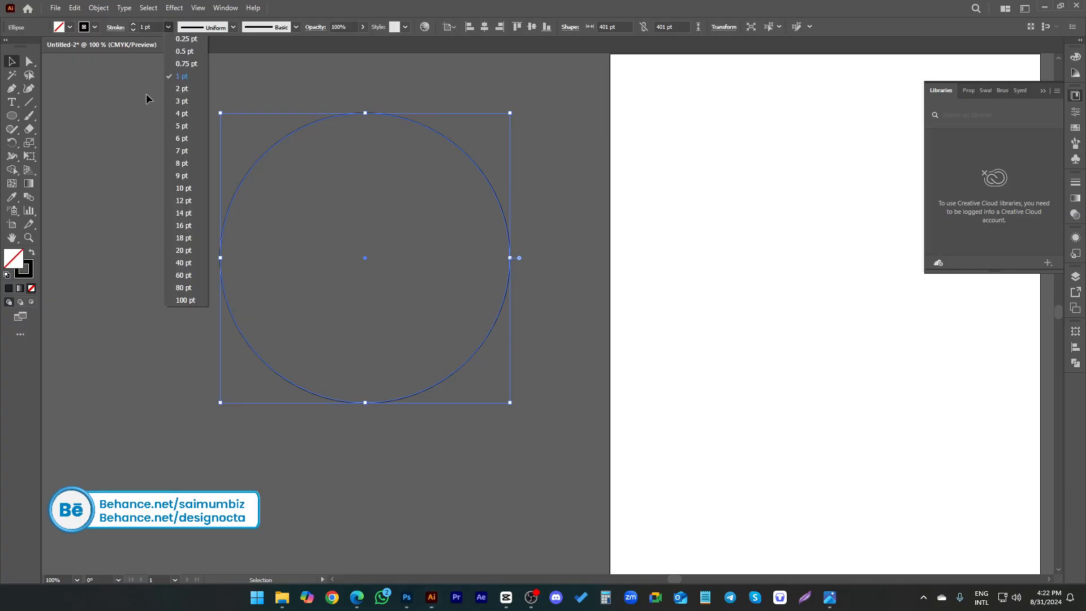
left_click(168, 213)
left_click(168, 27)
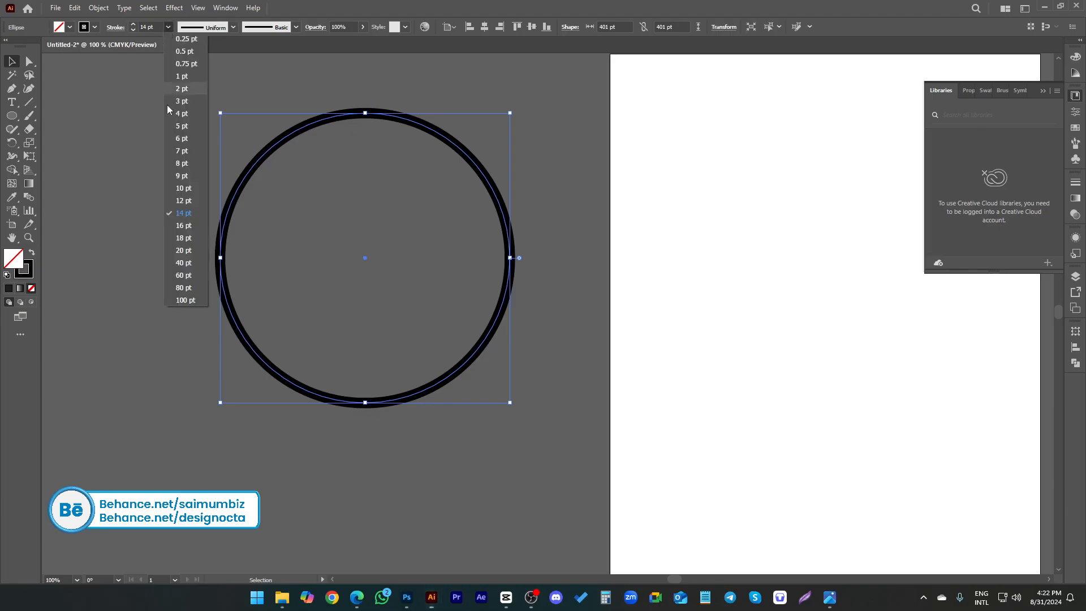
left_click(181, 288)
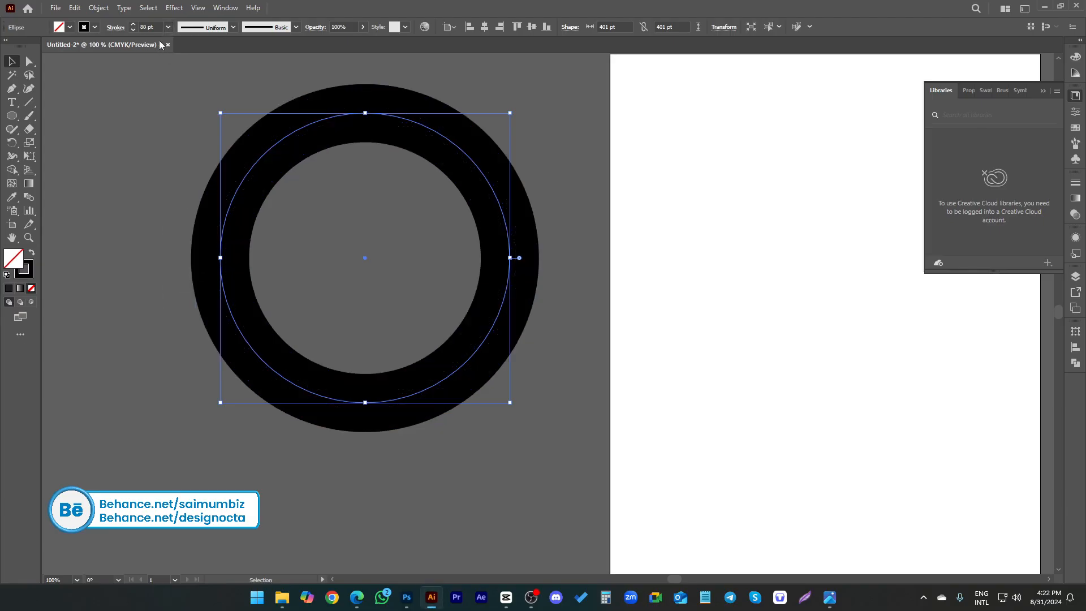
left_click(168, 26)
left_click(168, 26)
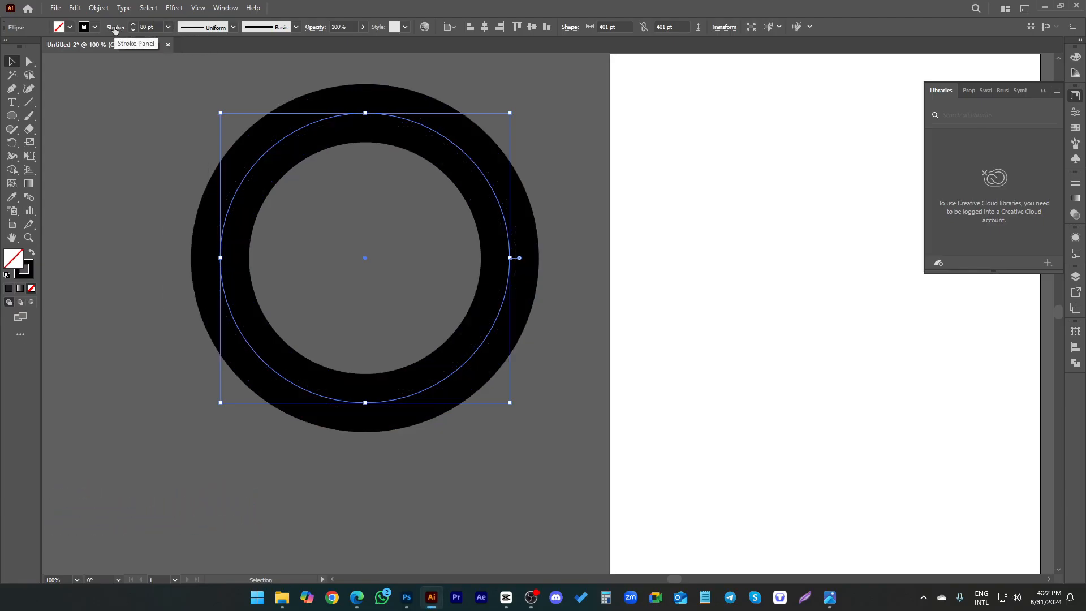
left_click(144, 27)
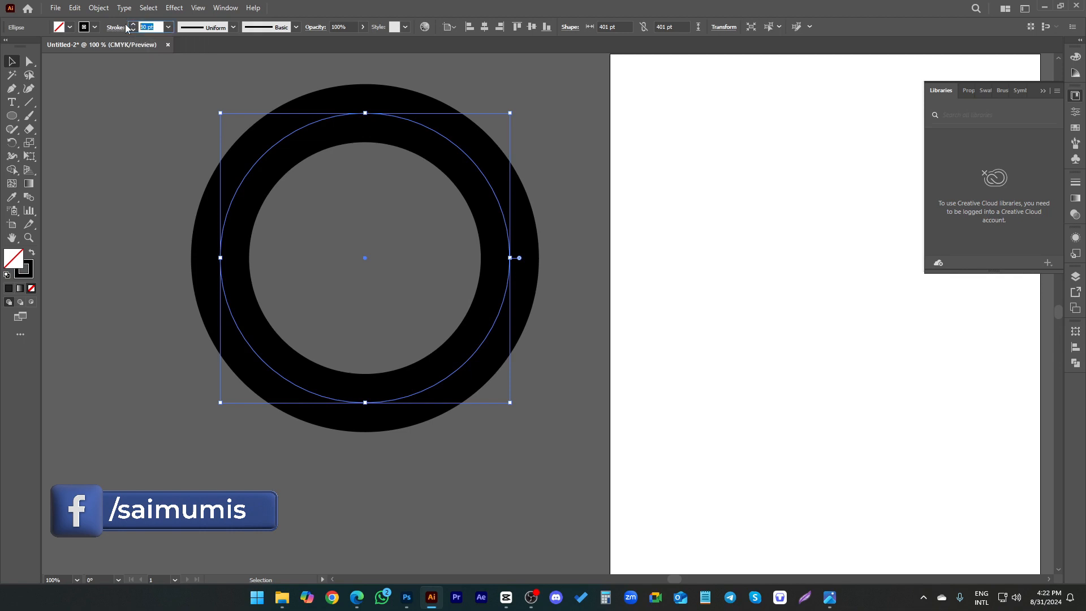
type("70")
key("Return")
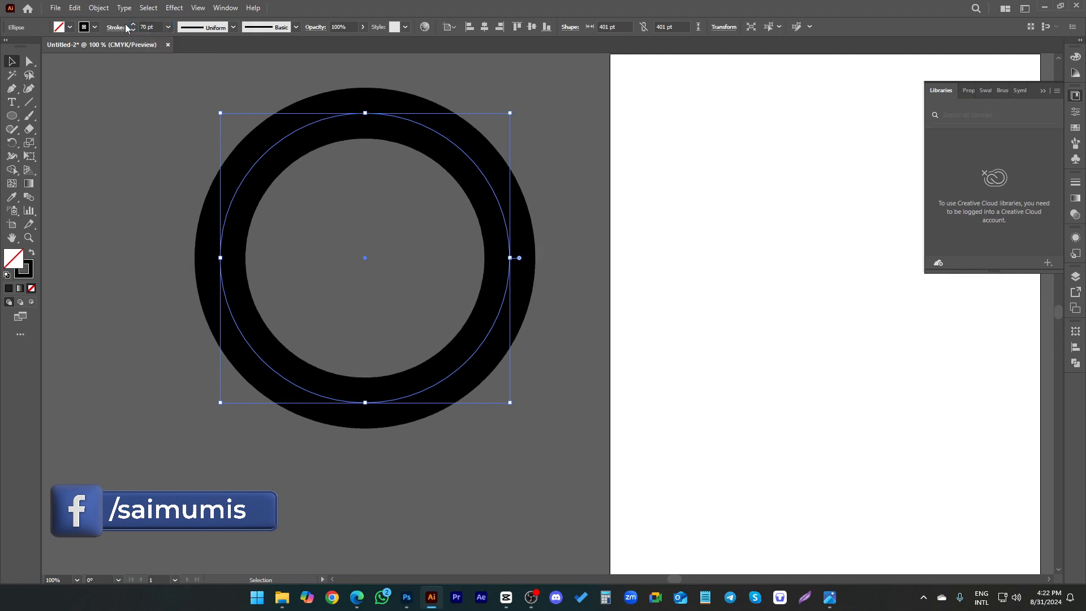
- Set the circle's stroke weight to 62 pt
left_click(405, 266)
left_click(494, 182)
left_click(144, 27)
type("62")
key("Return")
left_click(568, 223)
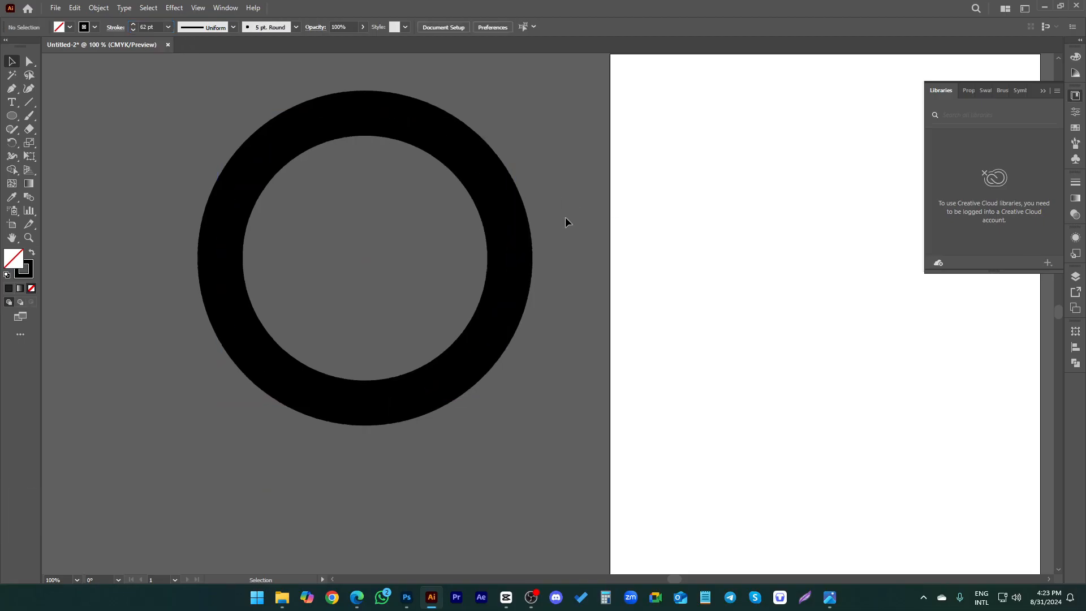
- Offset the circle's path outward by 85 pt with miter joins to create a second ring around it
scroll(525, 243, "down", 2)
left_click(525, 244)
left_click(98, 8)
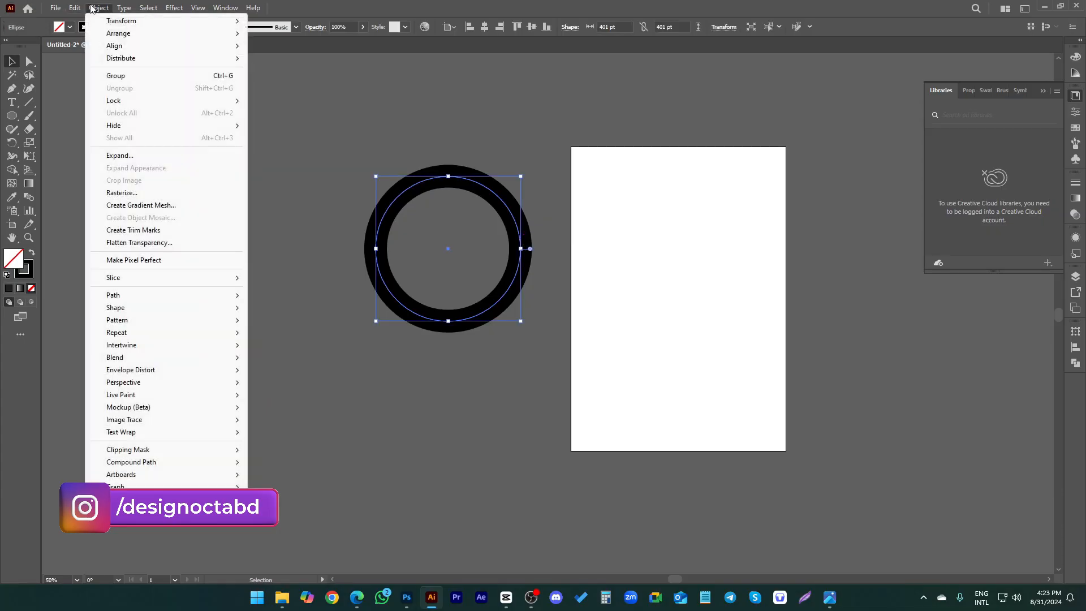
mouse_move(119, 296)
left_click(295, 339)
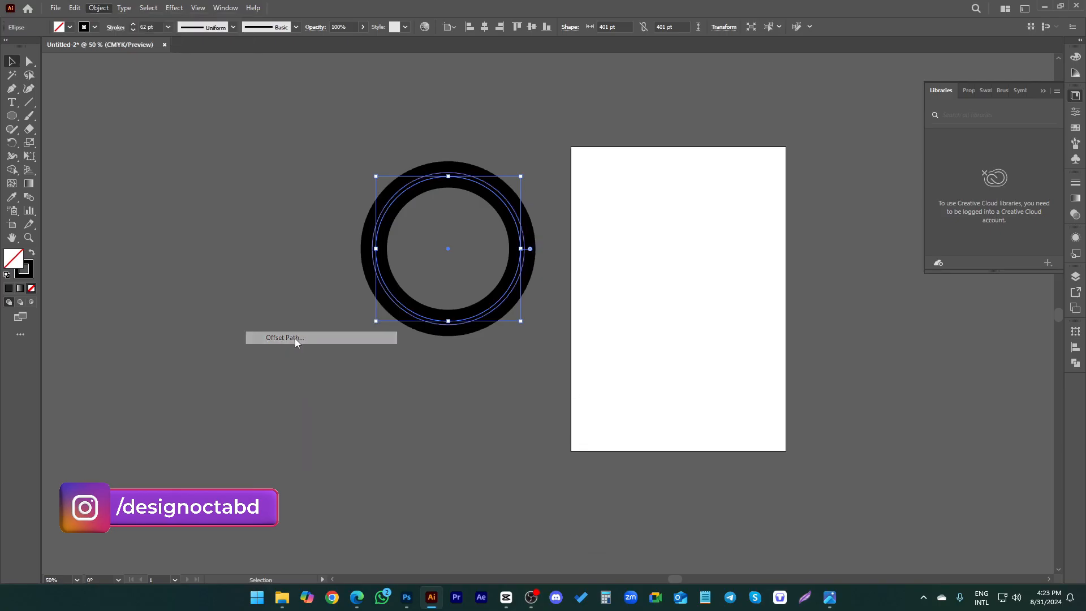
scroll(663, 442, "up", 20)
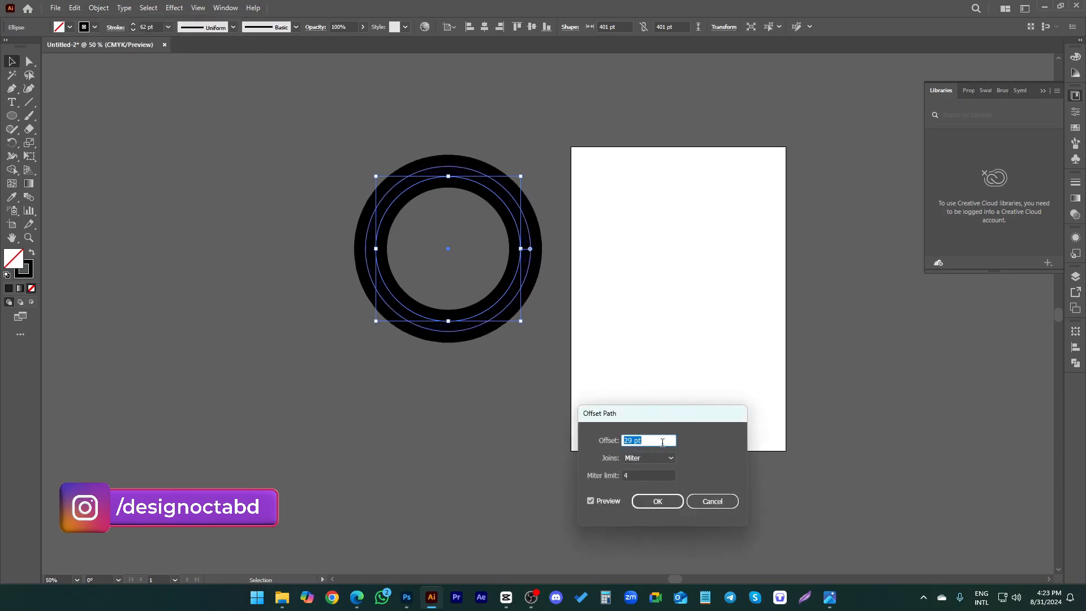
scroll(662, 442, "up", 20)
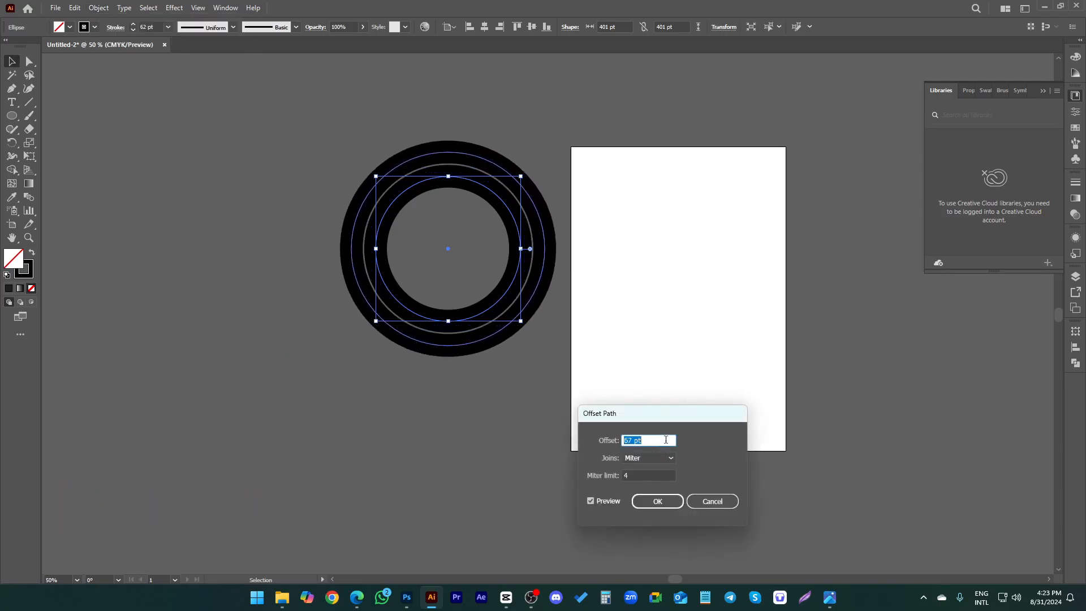
scroll(667, 438, "up", 5)
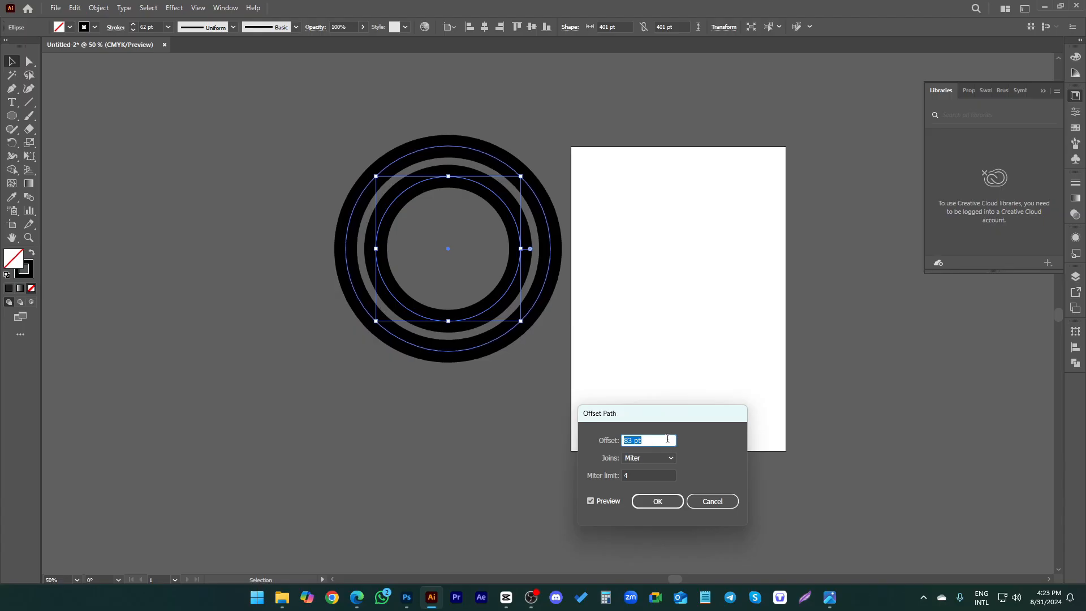
scroll(668, 438, "up", 2)
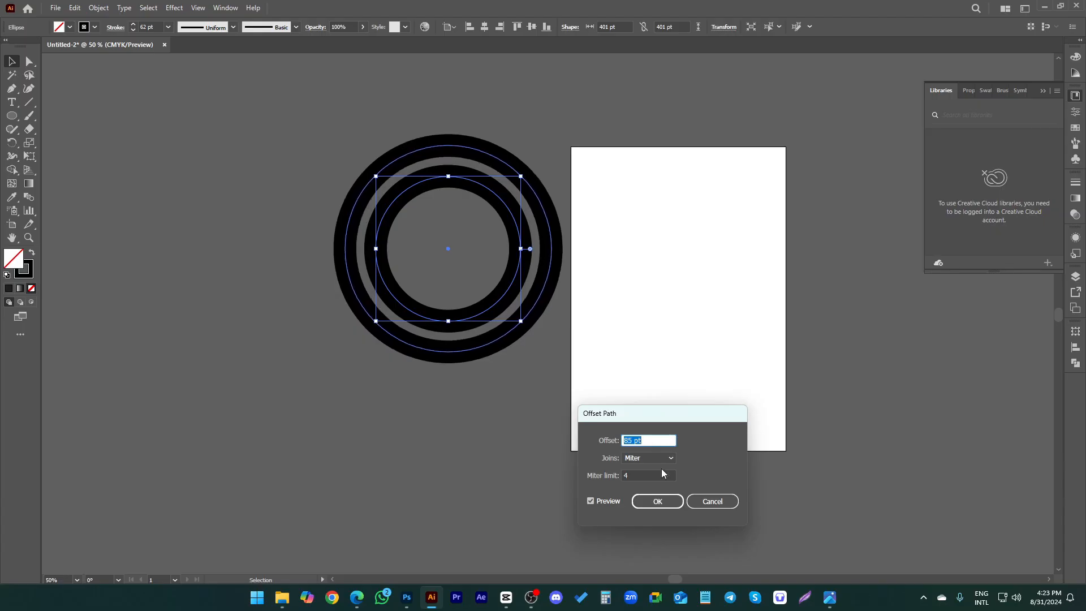
left_click(660, 500)
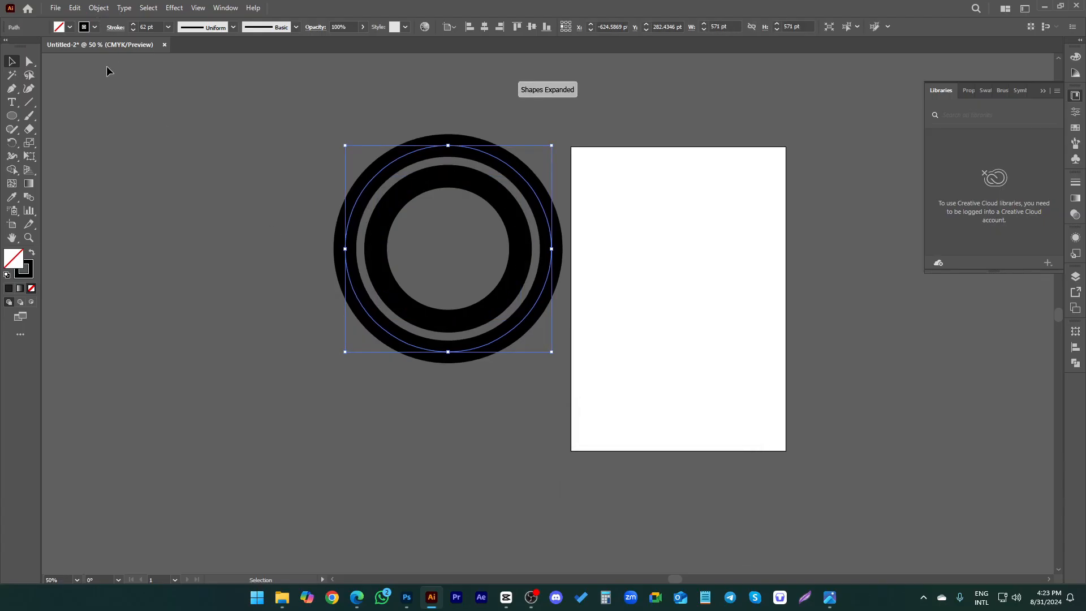
- Offset the second ring's path outward by another 85 pt to create a third concentric ring
left_click(99, 7)
mouse_move(130, 295)
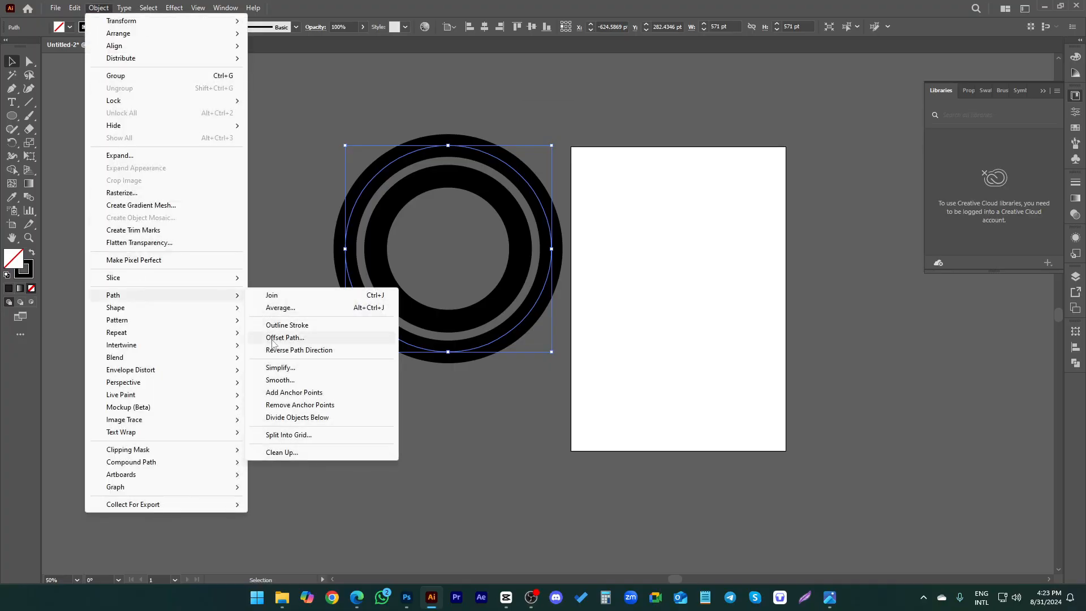
left_click(272, 342)
left_click(657, 500)
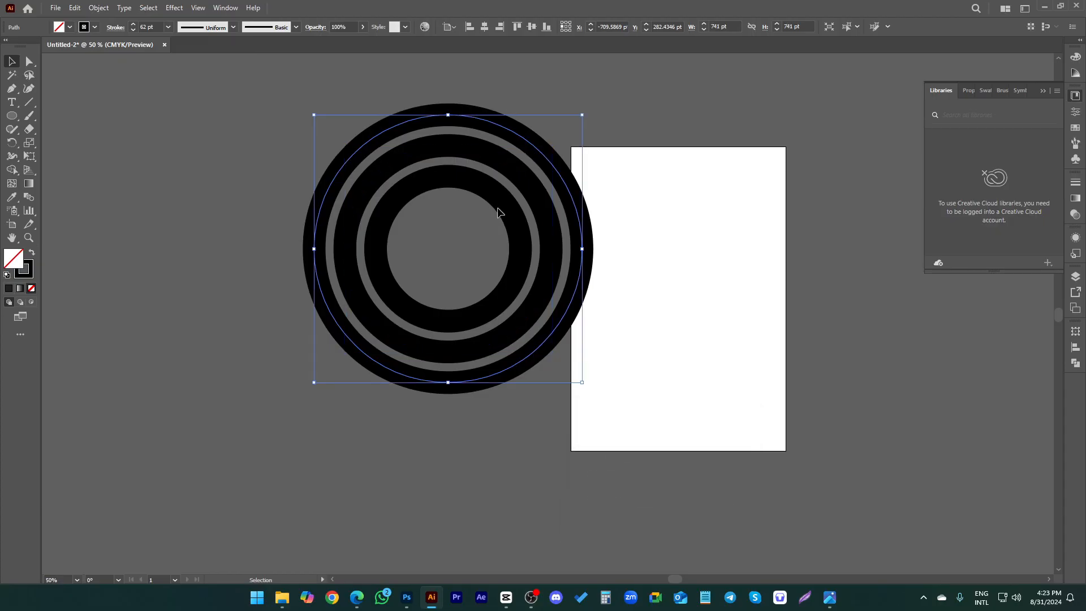
- Offset the innermost circle's path inward by 85 pt with miter joins to create a smaller fourth concentric ring
left_click(436, 211)
left_click(99, 7)
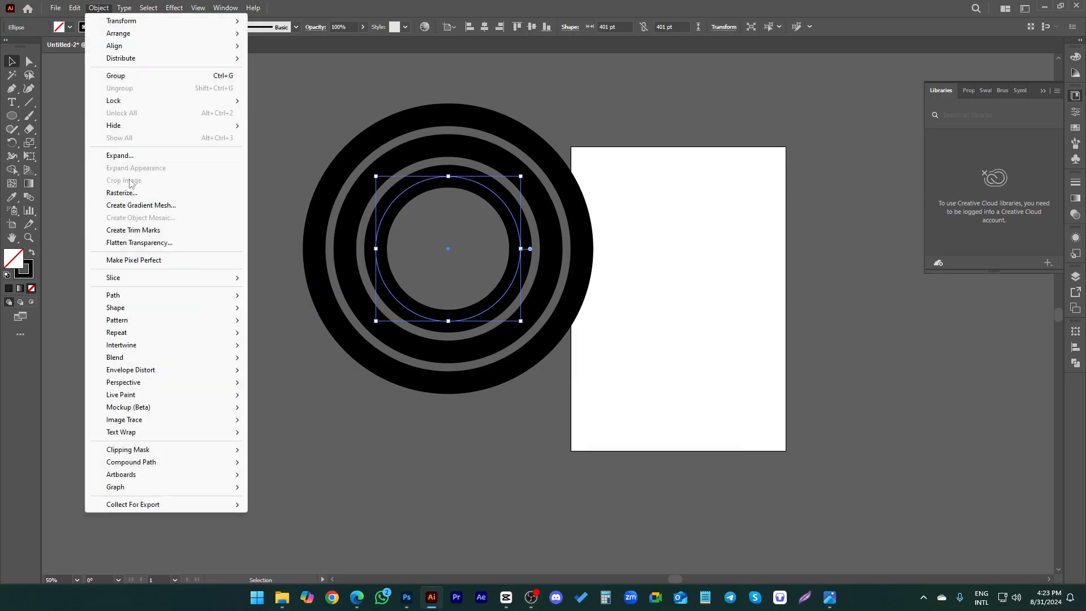
mouse_move(208, 299)
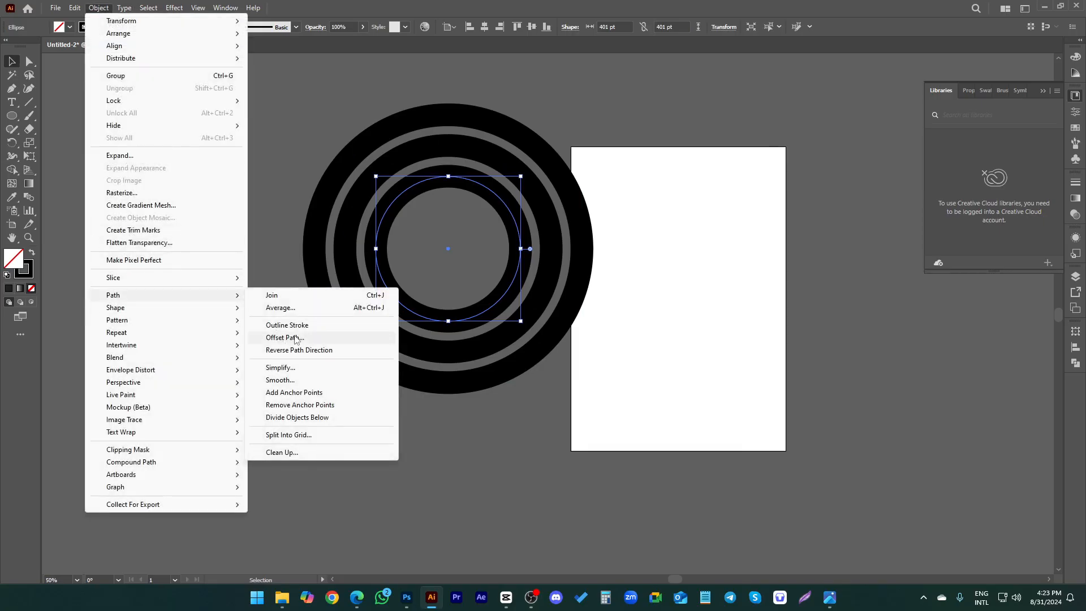
left_click(294, 338)
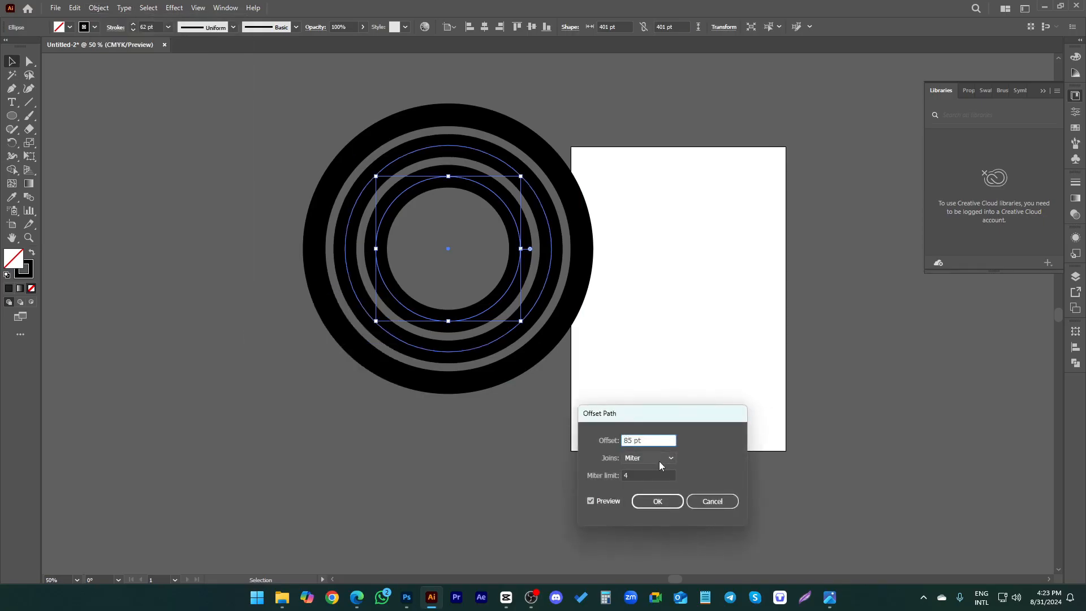
key("Return")
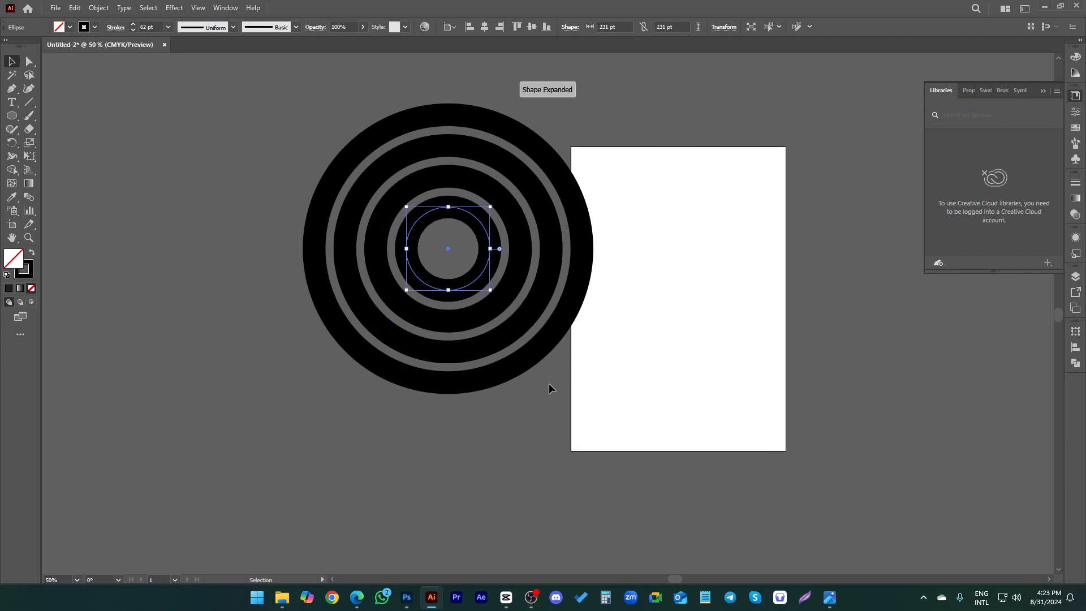
- Delete the lower anchor points of all four rings to leave upper half arcs, and select the arcs as whole objects
left_click_drag(615, 437, 113, 149)
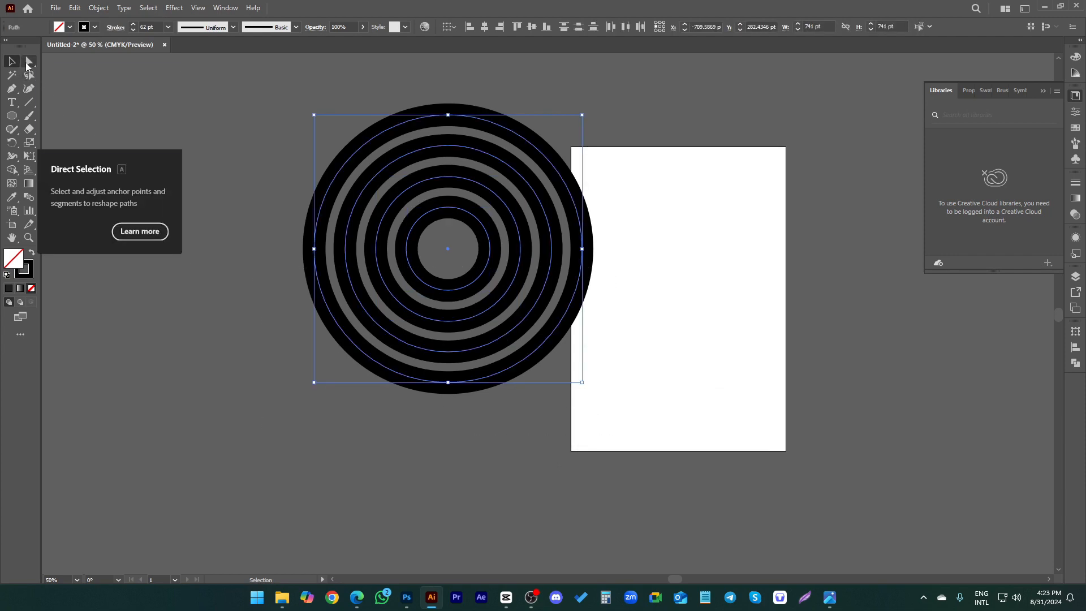
left_click(29, 64)
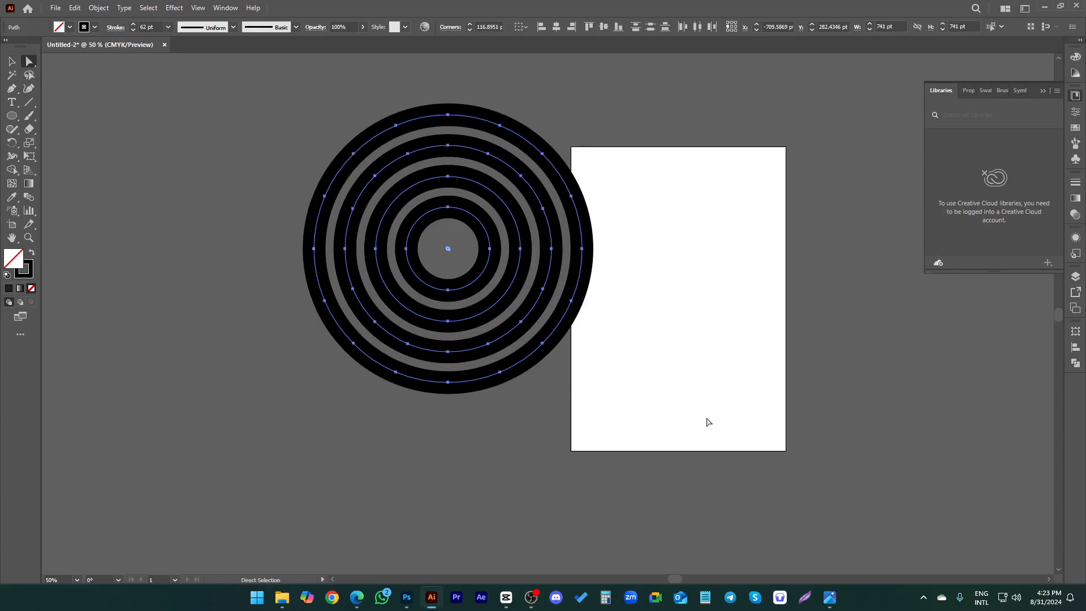
left_click_drag(671, 392, 294, 278)
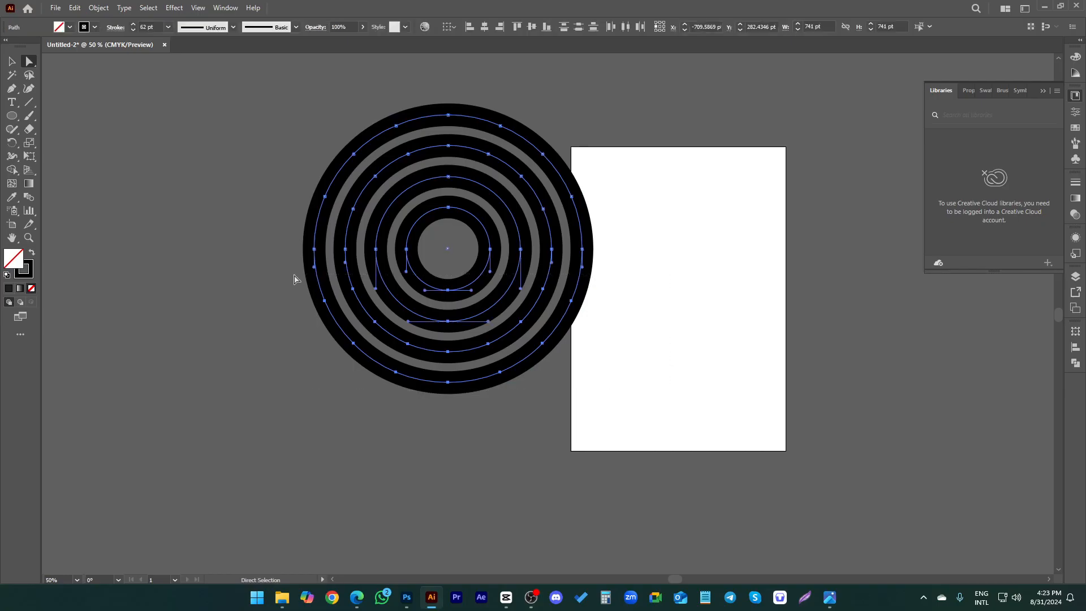
key("Delete")
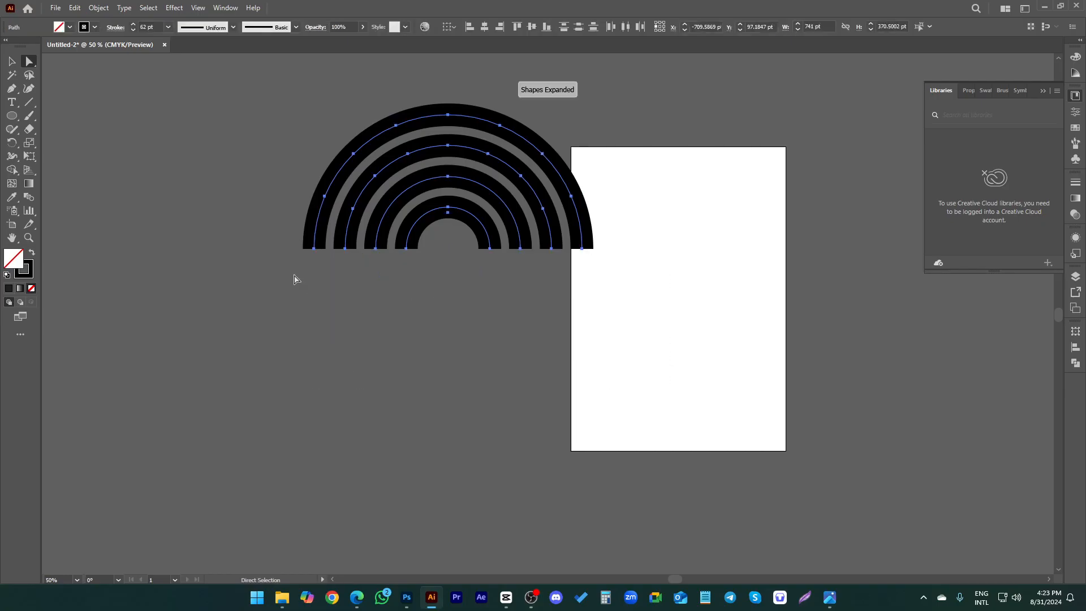
left_click(11, 58)
left_click_drag(597, 329, 381, 116)
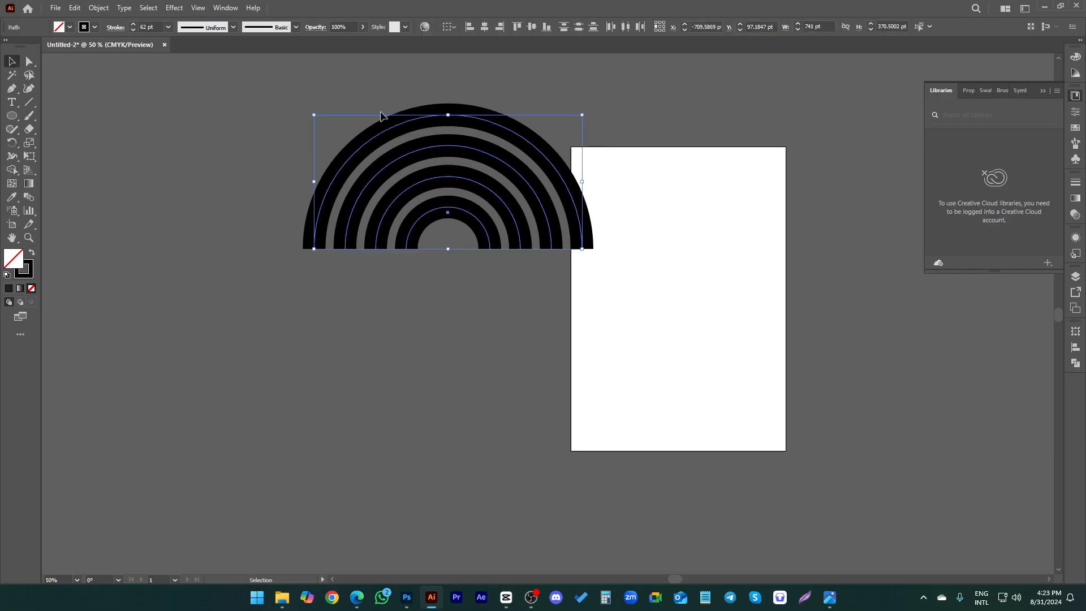
mouse_move(26, 60)
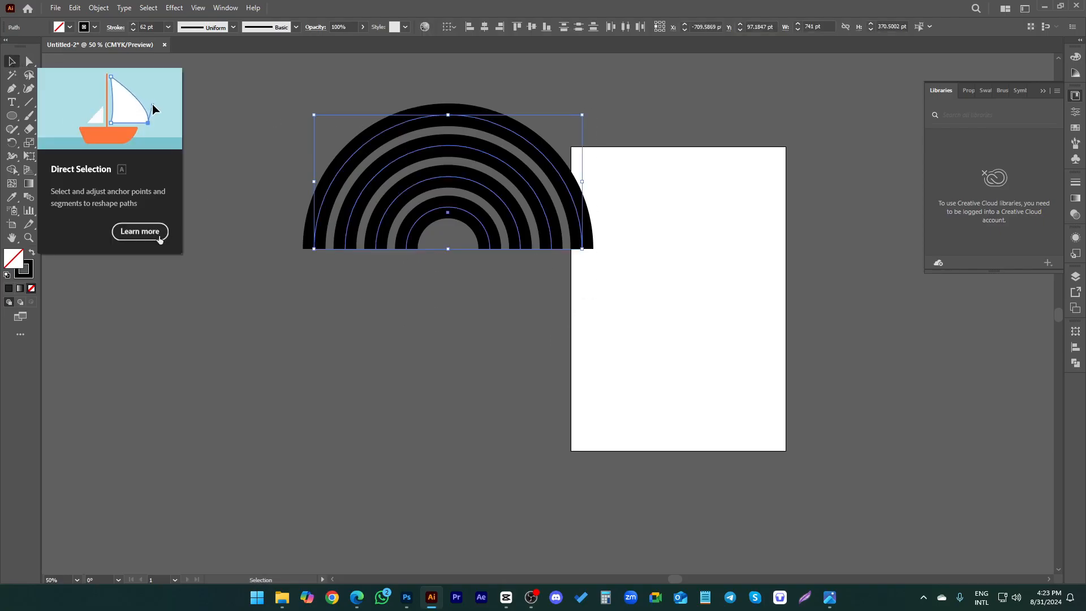
left_click(155, 232)
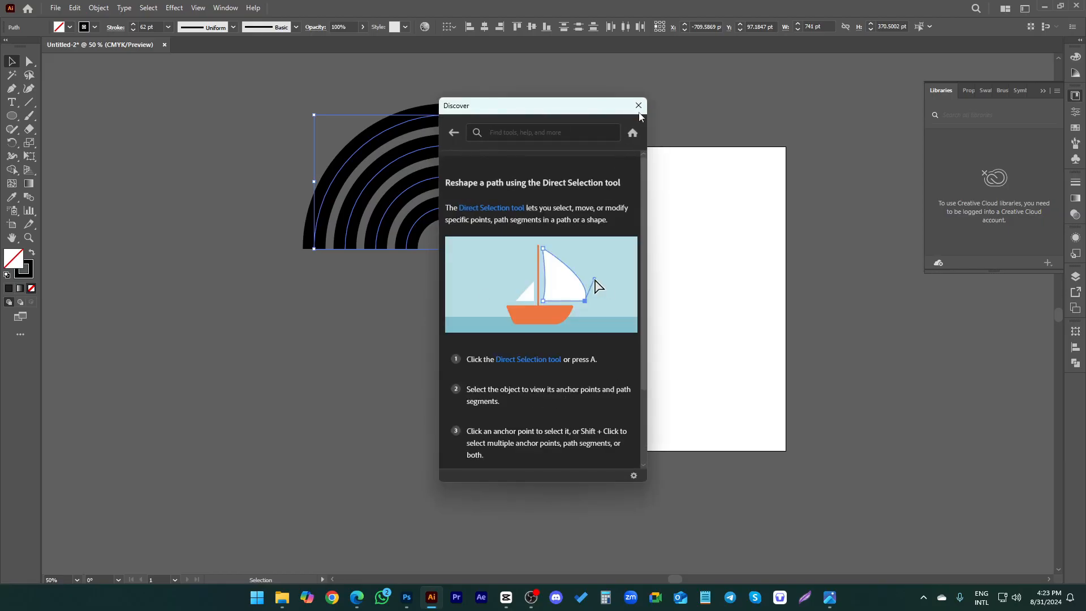
left_click(639, 106)
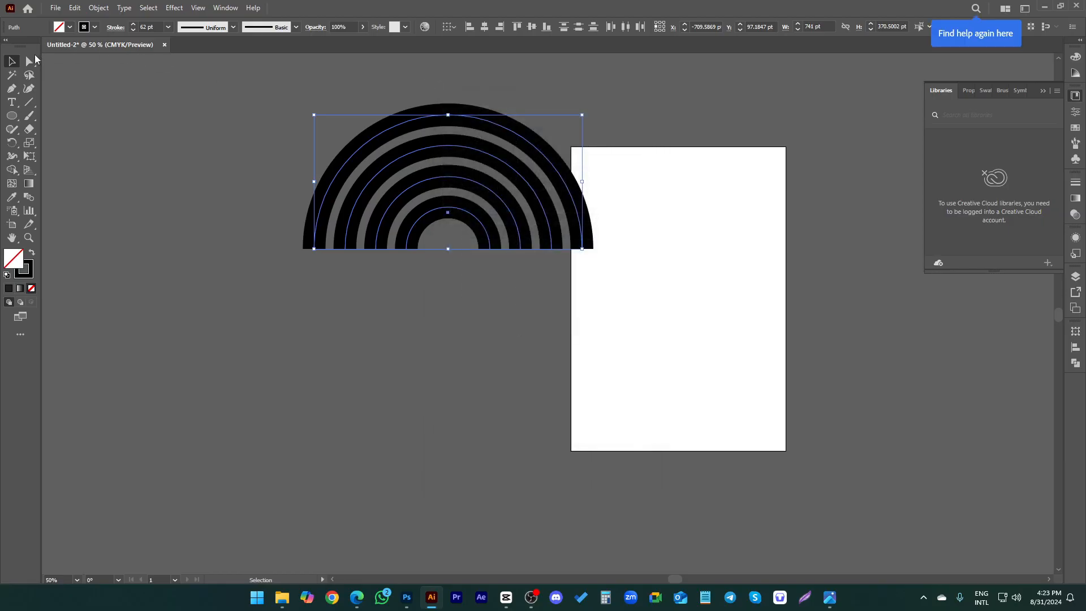
- Delete the left-hand anchor points of the half arcs to leave four concentric quarter arcs
left_click(30, 60)
left_click_drag(421, 281, 304, 120)
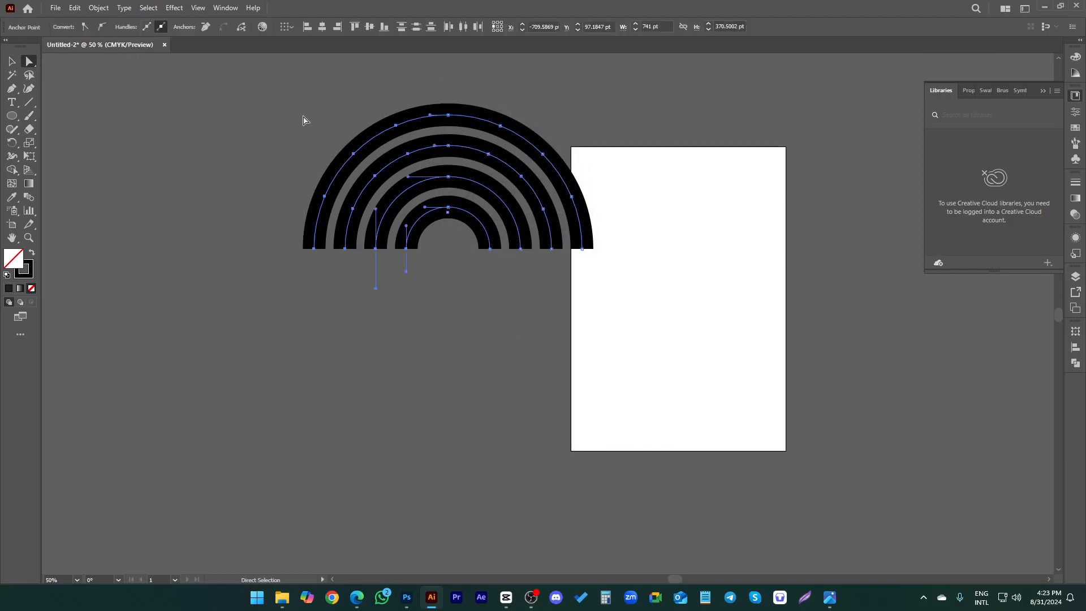
key("Delete")
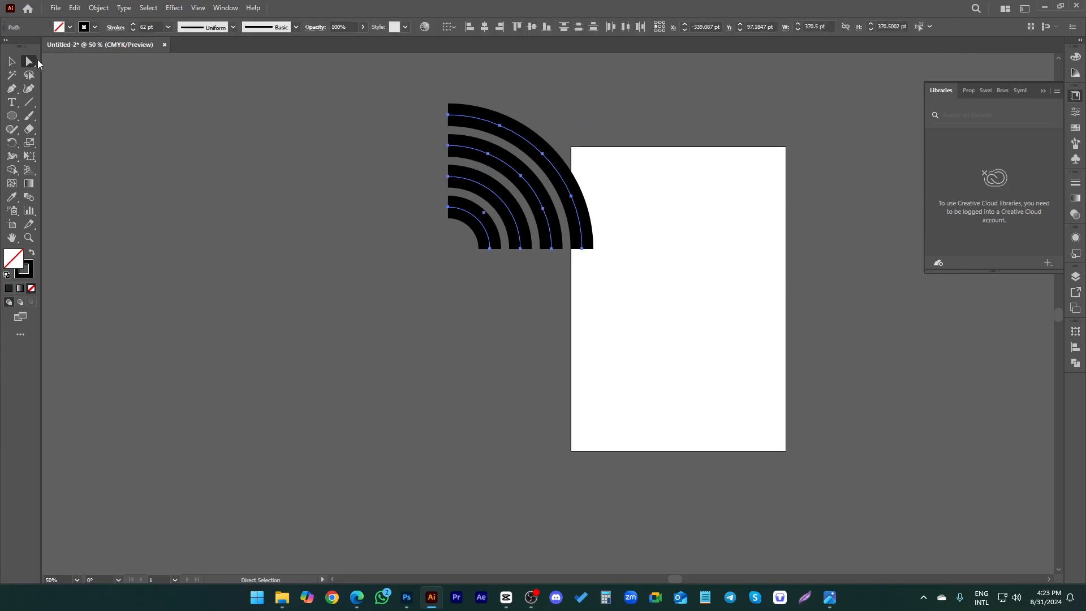
- Rotate the quarter arcs 45 degrees into an upright Wi-Fi fan and move them clear of the artboard
left_click(20, 60)
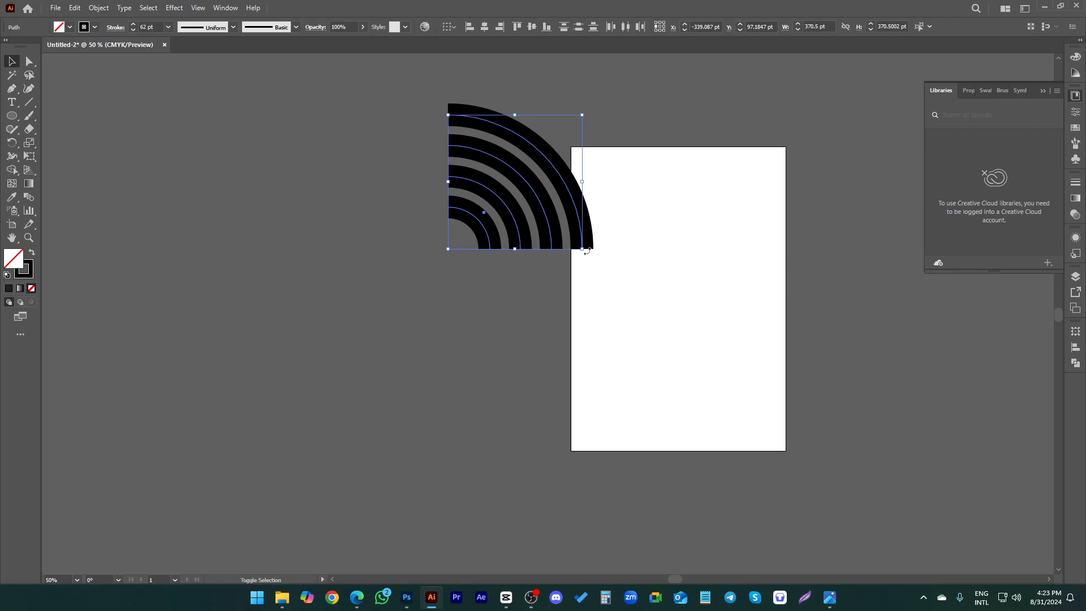
left_click_drag(587, 252, 600, 184)
left_click_drag(533, 199, 478, 210)
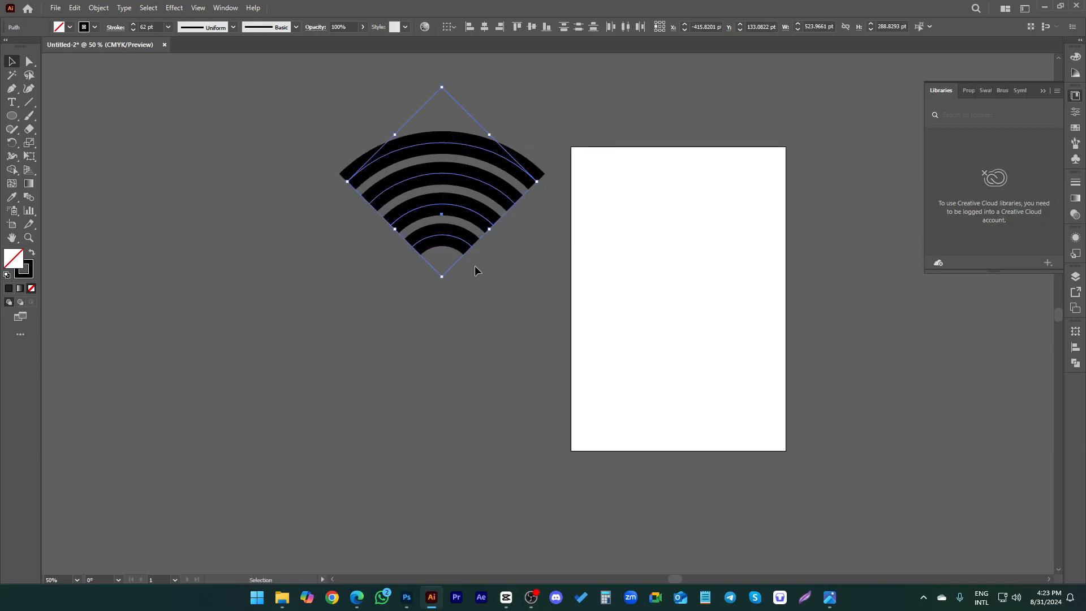
- Give the four arcs round stroke caps and reduce their stroke weight to 60 pt
left_click_drag(486, 304, 373, 107)
left_click(115, 27)
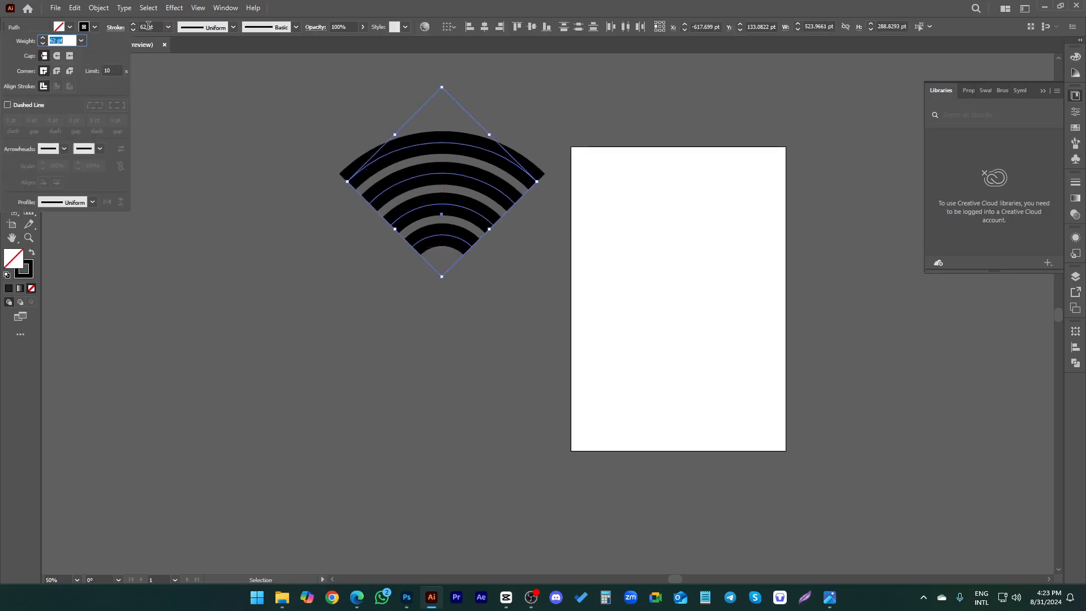
left_click(115, 28)
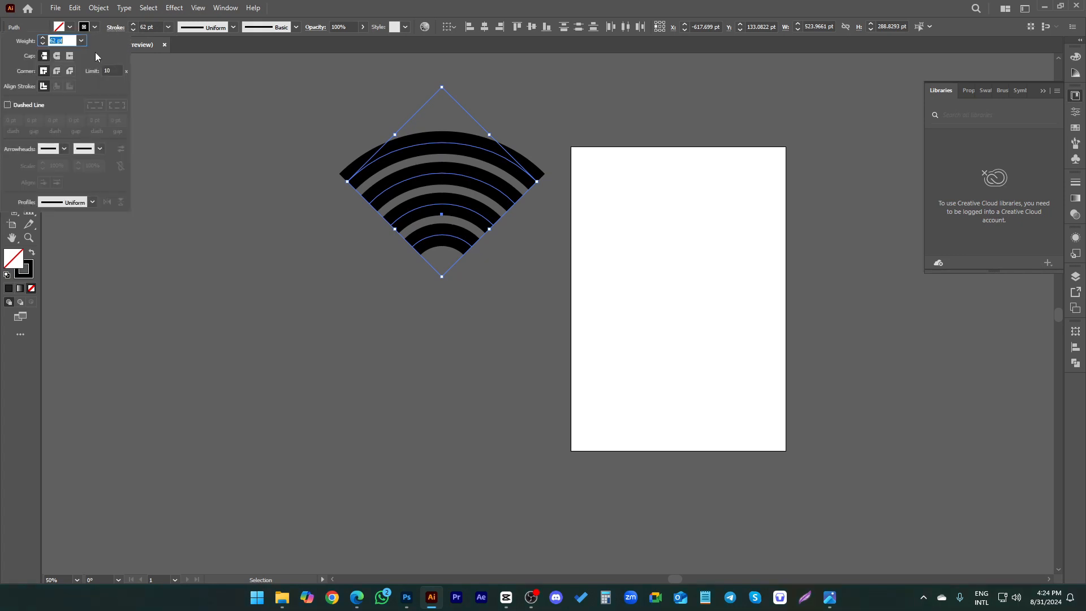
left_click(57, 58)
left_click(375, 310)
left_click(405, 132)
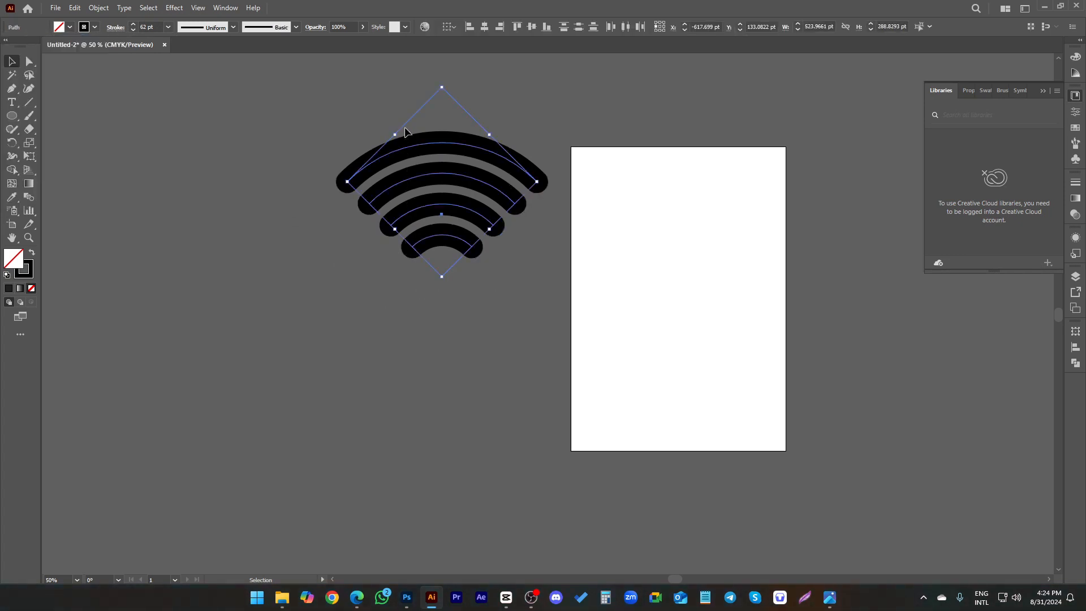
left_click(148, 27)
scroll(147, 27, "down", 4)
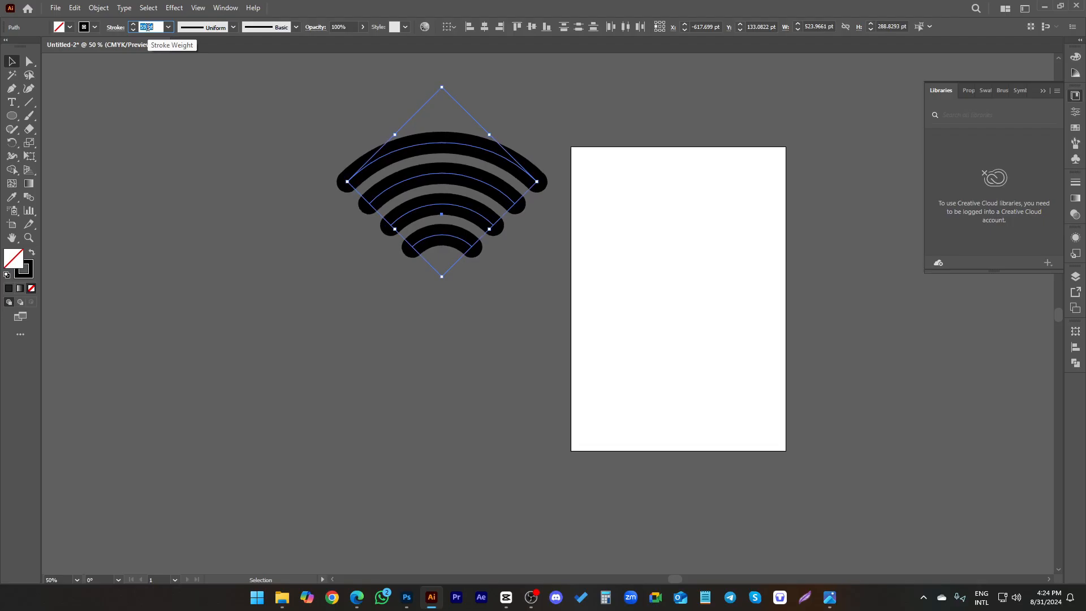
- Expand the arcs' strokes into filled shapes and group them as one Wi-Fi symbol
left_click(98, 7)
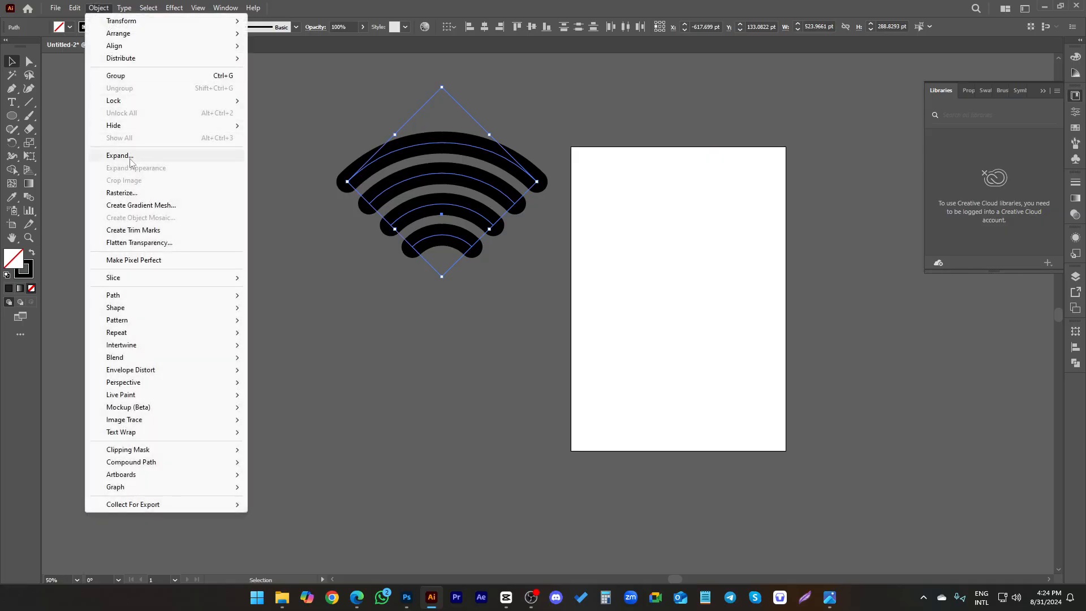
left_click(131, 155)
left_click(514, 377)
left_click(456, 344)
left_click_drag(521, 309, 398, 125)
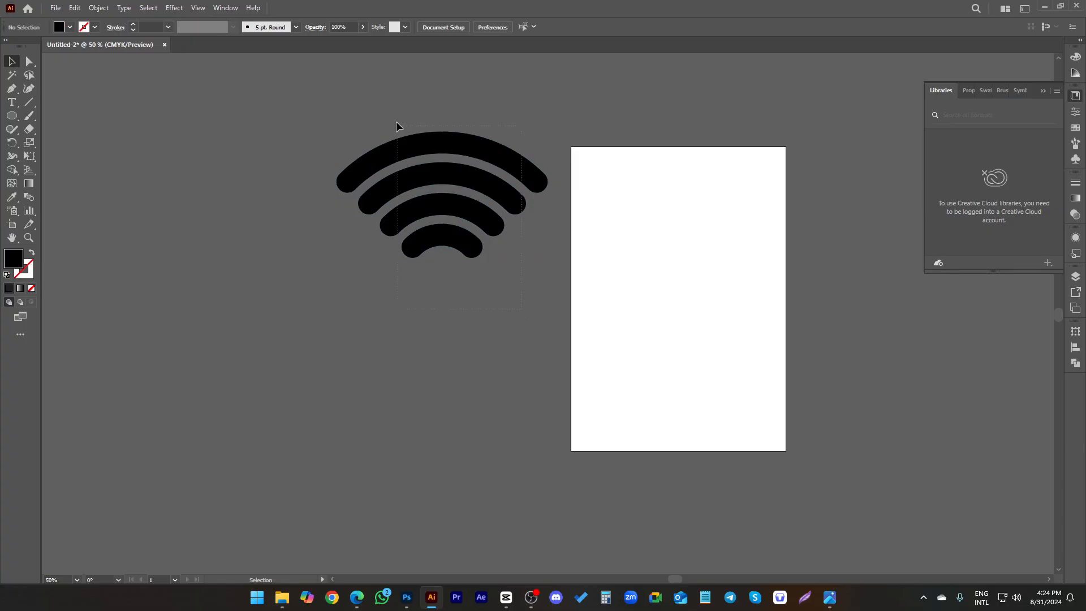
right_click(434, 149)
left_click(452, 298)
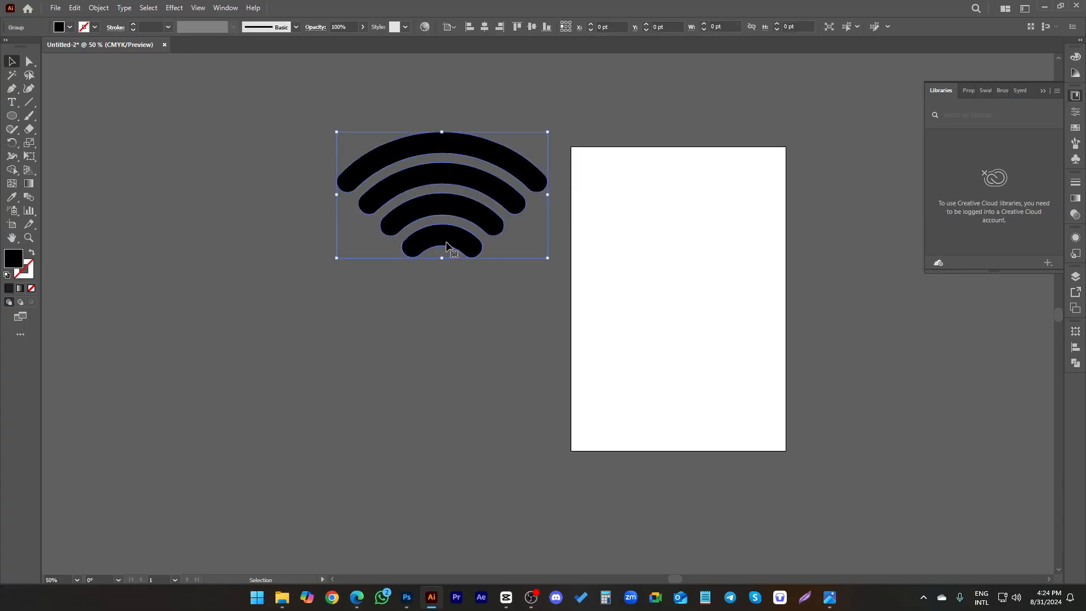
- Copy the Wi-Fi symbol, switch to Photoshop and paste it into 01.psd as a shape layer
key("a")
key("v")
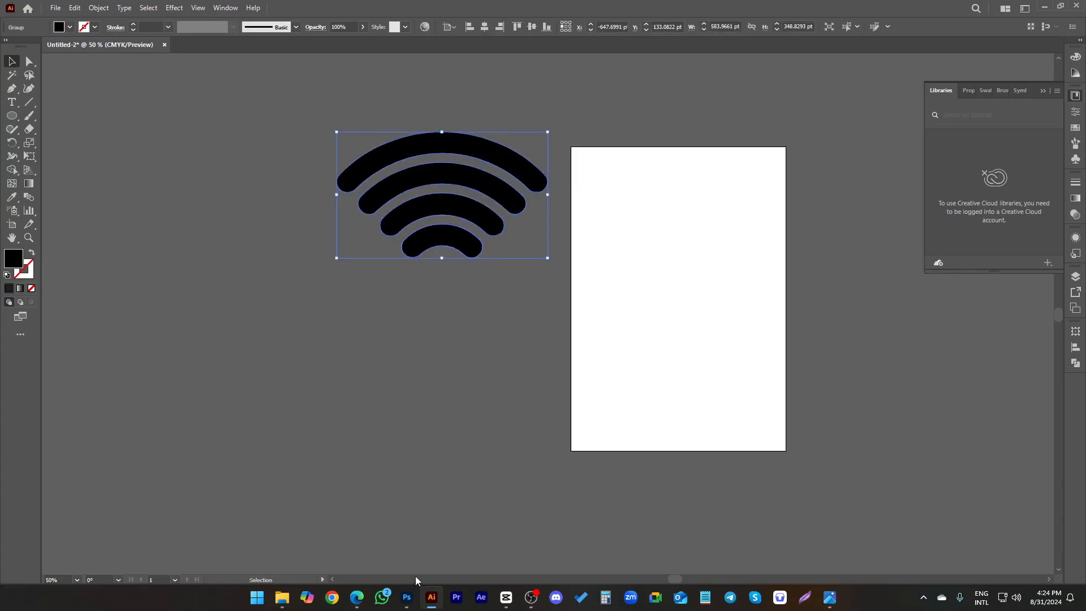
left_click(407, 597)
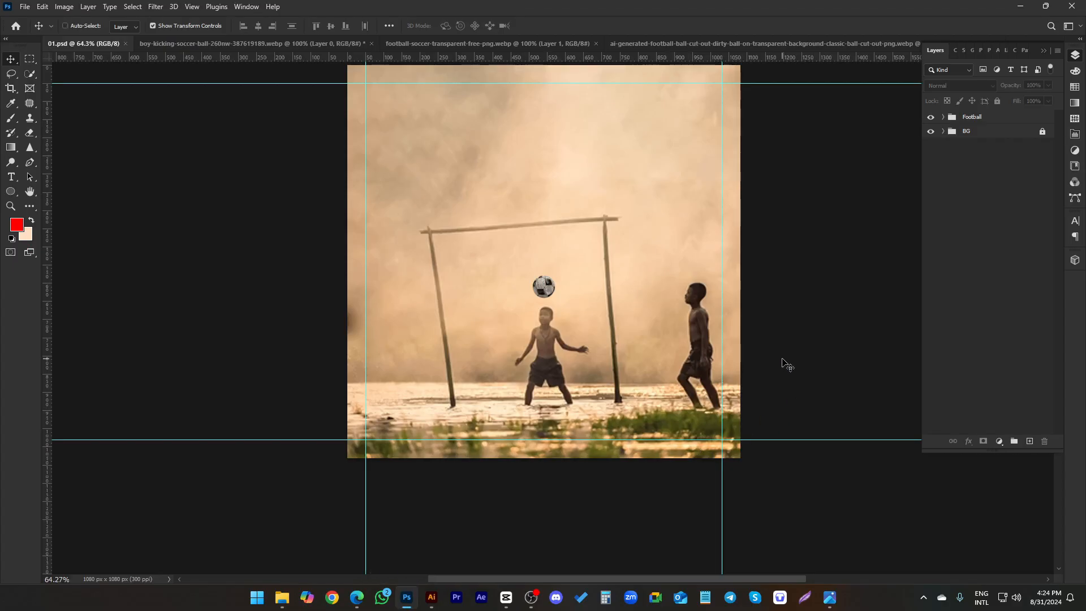
key("ctrl+v")
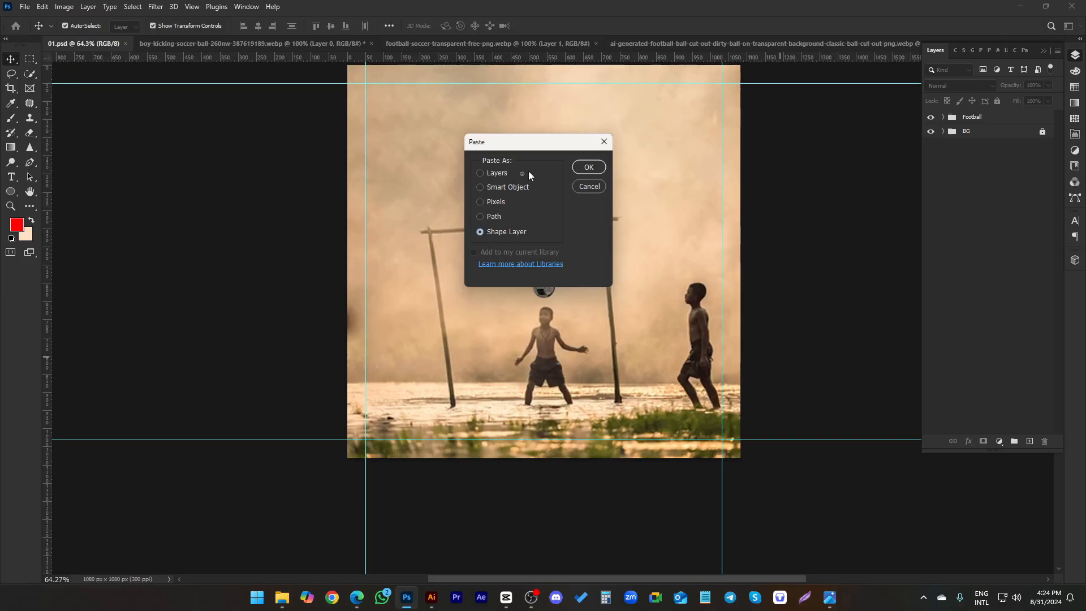
left_click(589, 167)
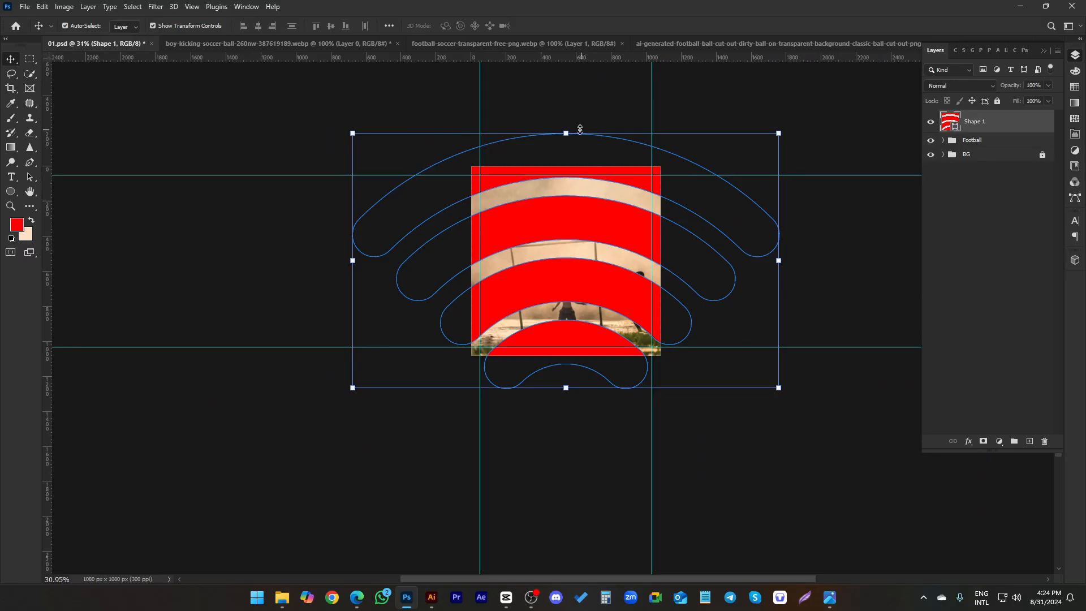
- Scale the pasted Wi-Fi shape to 18.84% and position it centred just above the soccer ball
left_click_drag(580, 130, 565, 225)
scroll(570, 274, "up", 3)
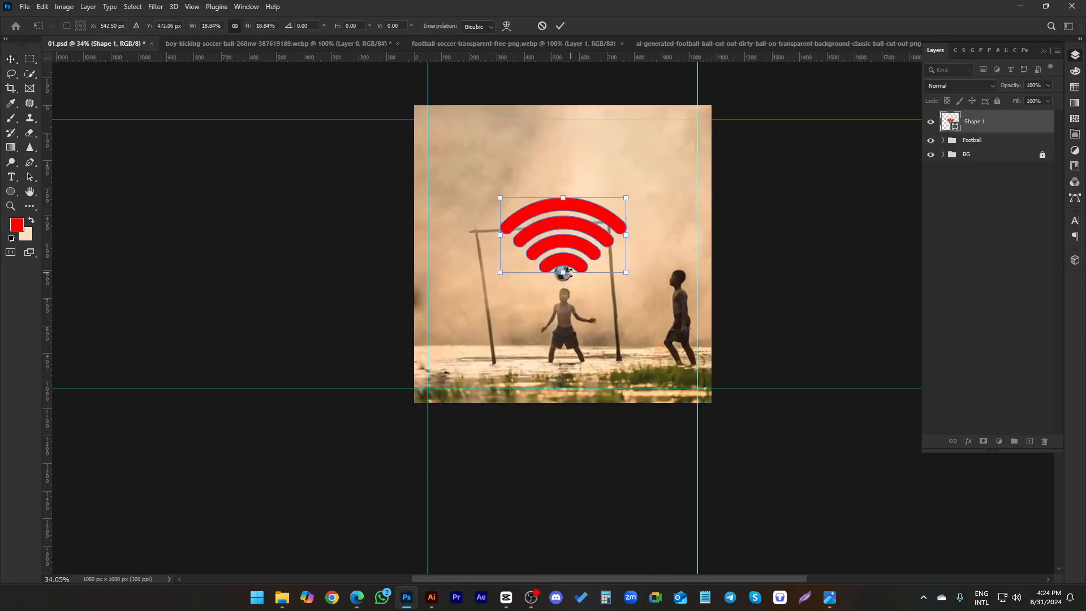
scroll(570, 274, "up", 5)
left_click_drag(564, 262, 563, 249)
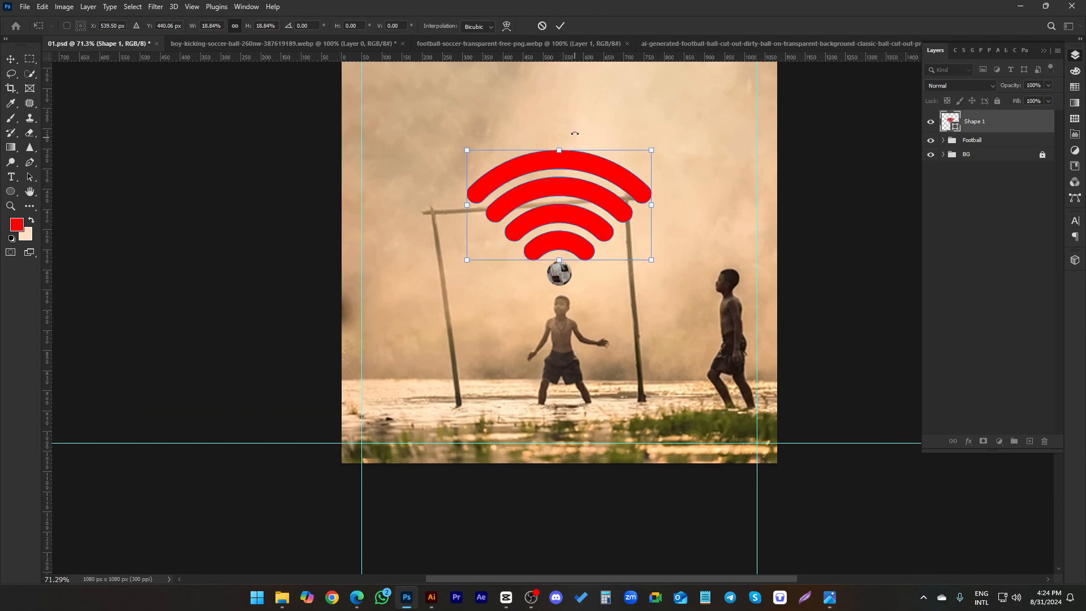
left_click(560, 26)
scroll(589, 345, "down", 2)
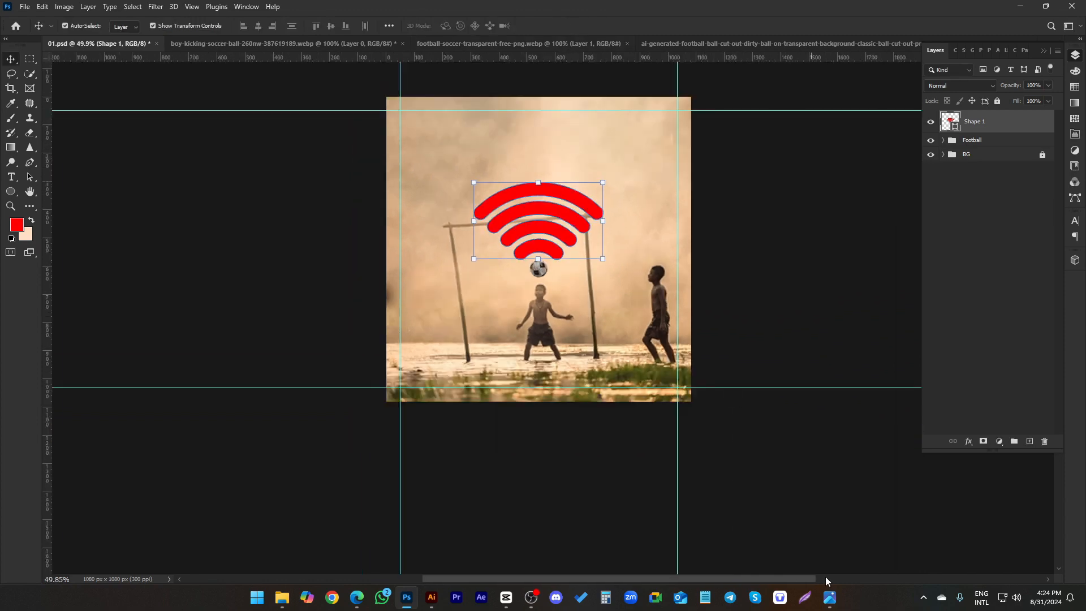
- Check the reference design 10.jpg and set the Wi-Fi shape's fill colour to white (ffffff)
left_click(830, 597)
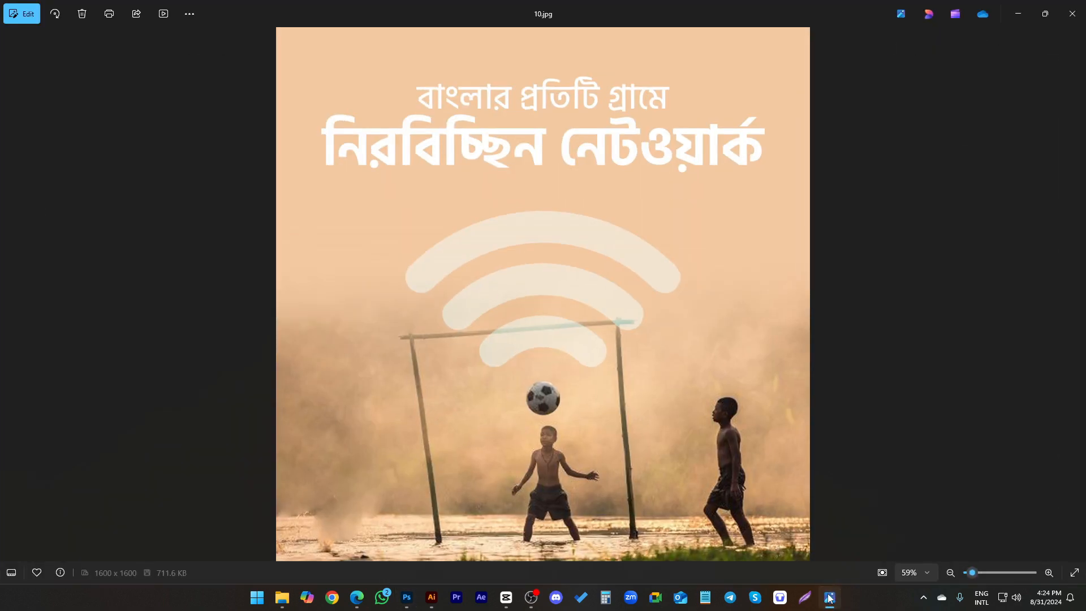
left_click(830, 597)
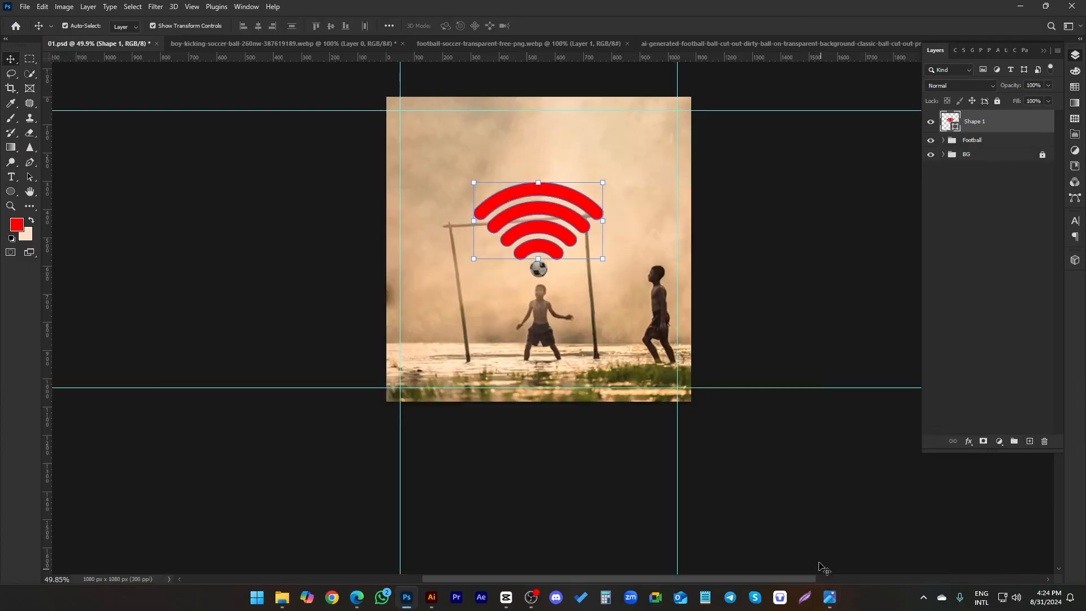
double_click(956, 129)
type("ffffff")
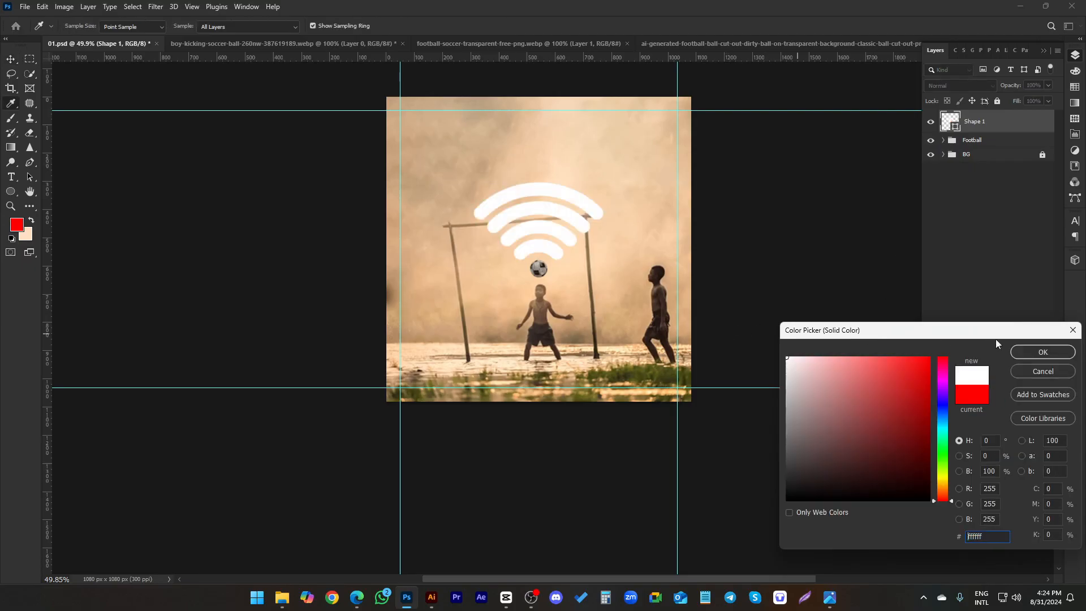
key("Return")
key("v")
- Try the Multiply and Overlay blend modes on the Wi-Fi shape and recheck its fill colour
left_click(960, 86)
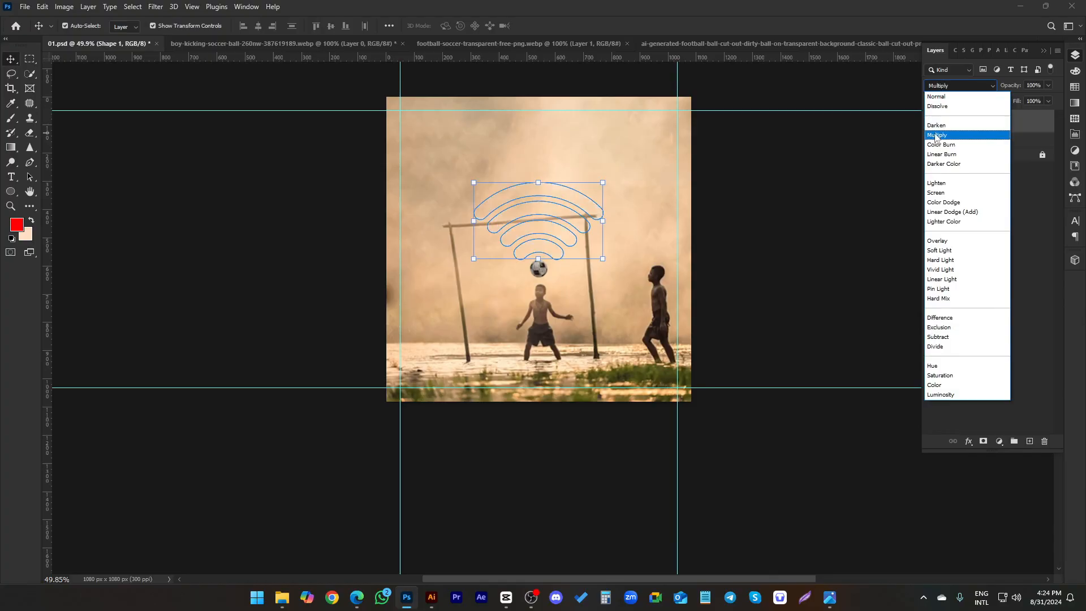
left_click(936, 135)
left_click(963, 86)
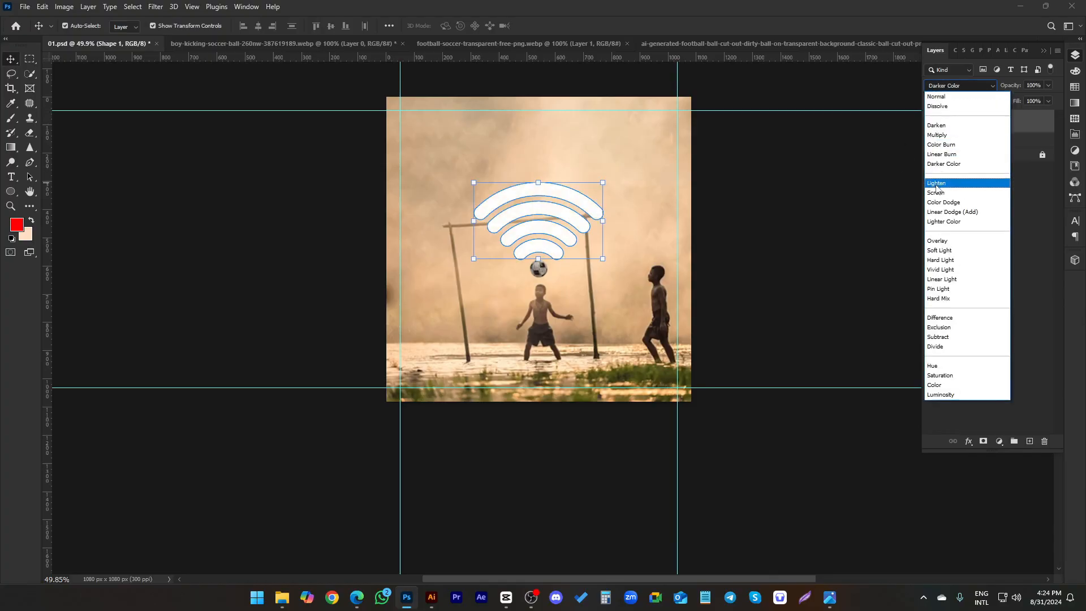
left_click(934, 240)
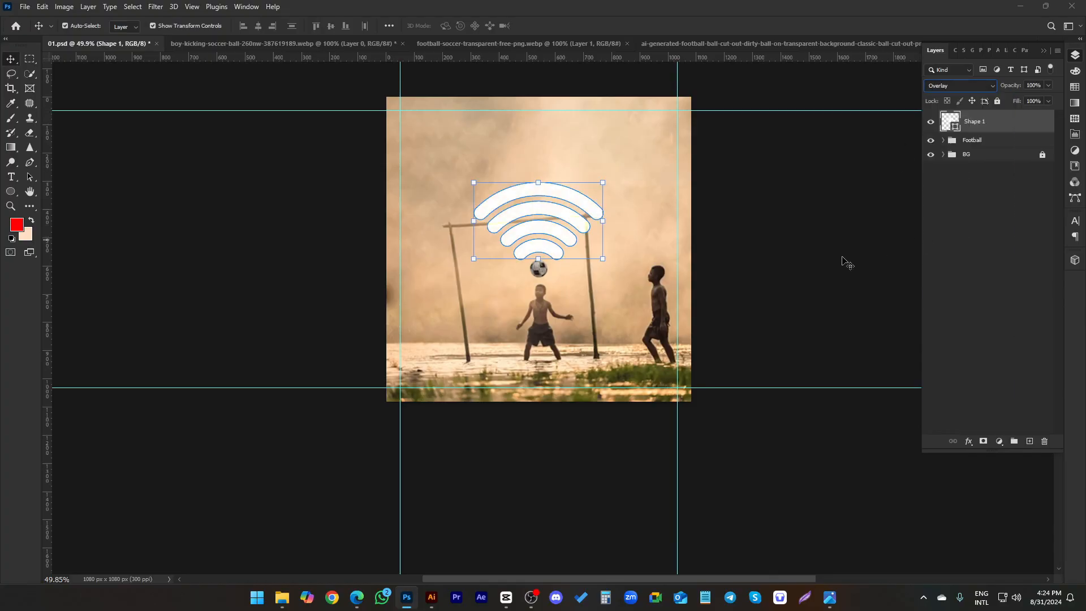
left_click(838, 260)
scroll(811, 268, "up", 2)
scroll(587, 268, "up", 3)
left_click(538, 226)
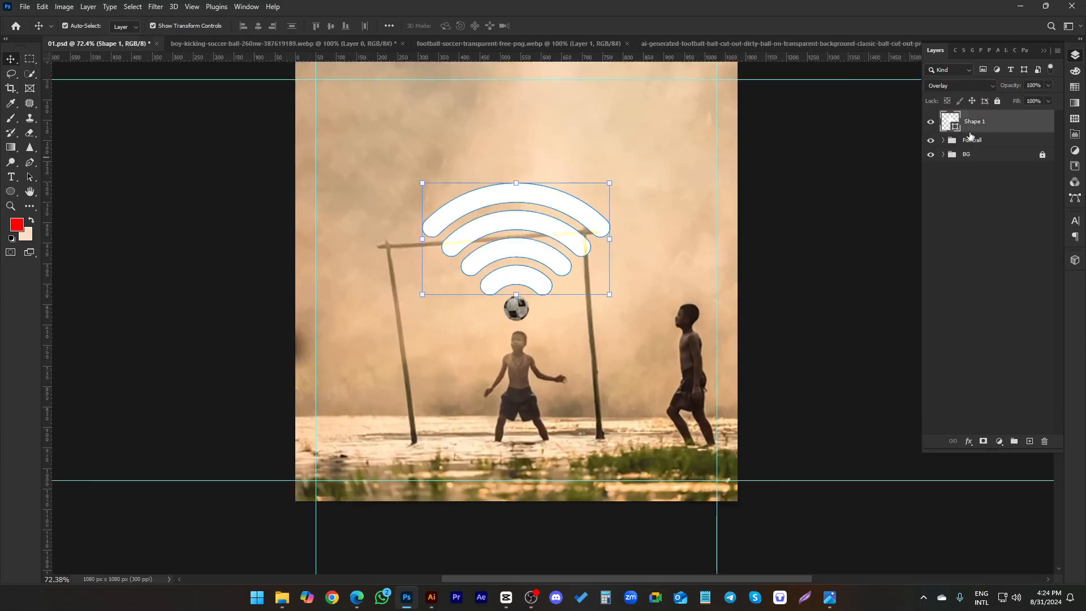
double_click(955, 127)
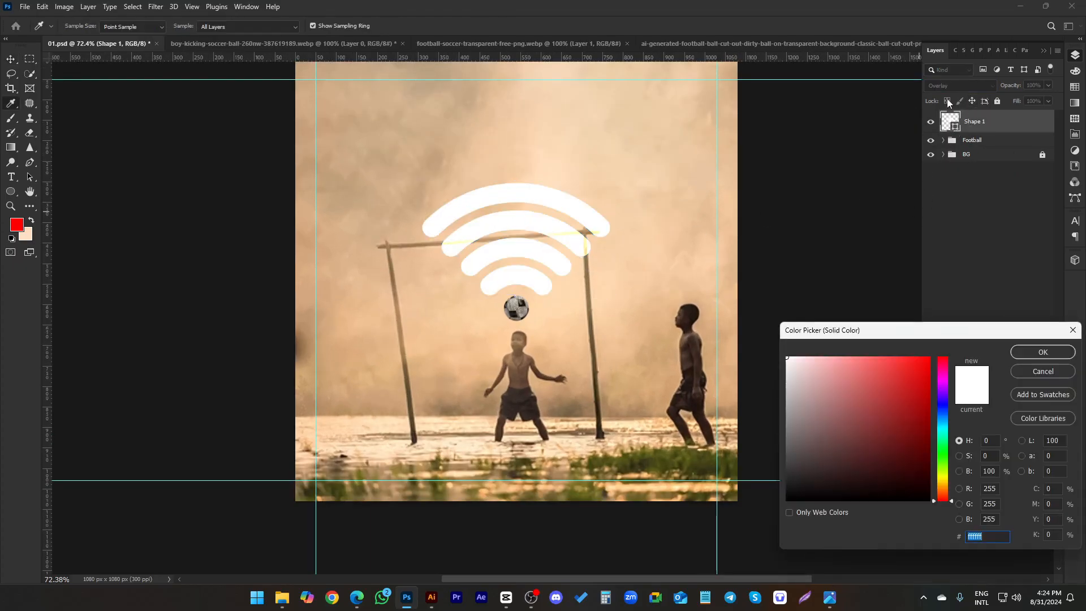
left_click(1032, 371)
- Set the Wi-Fi shape's blend mode to Normal and its opacity to 50%
key("v")
left_click(957, 83)
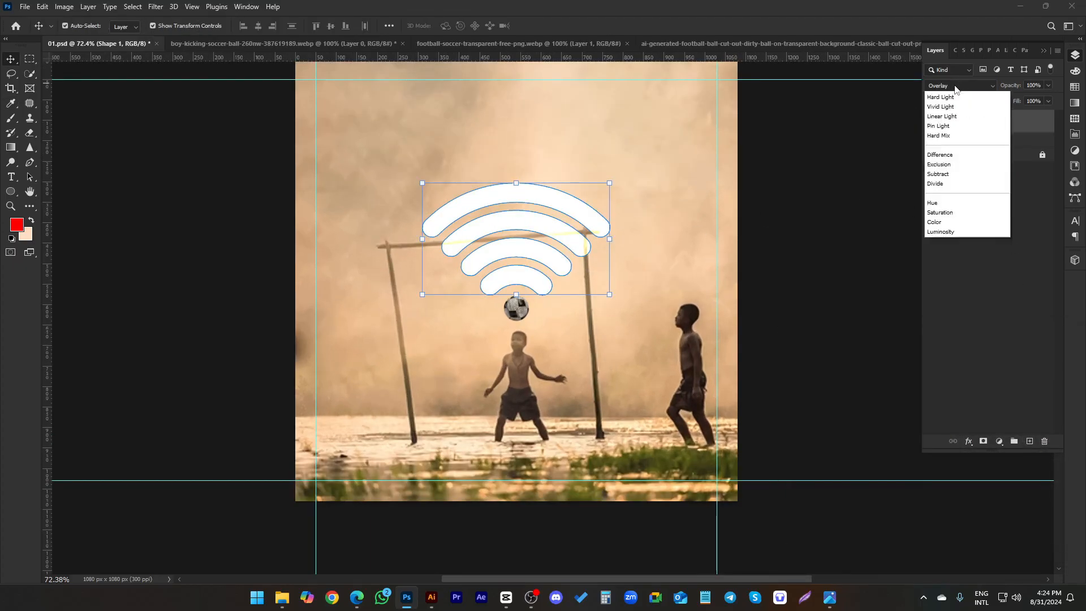
left_click(948, 97)
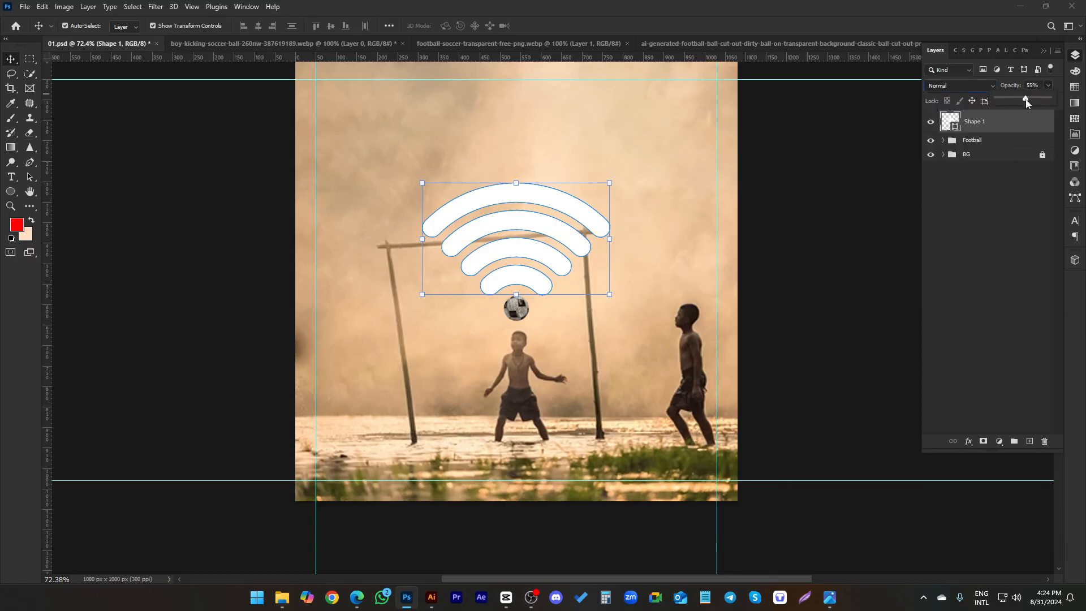
left_click(1039, 83)
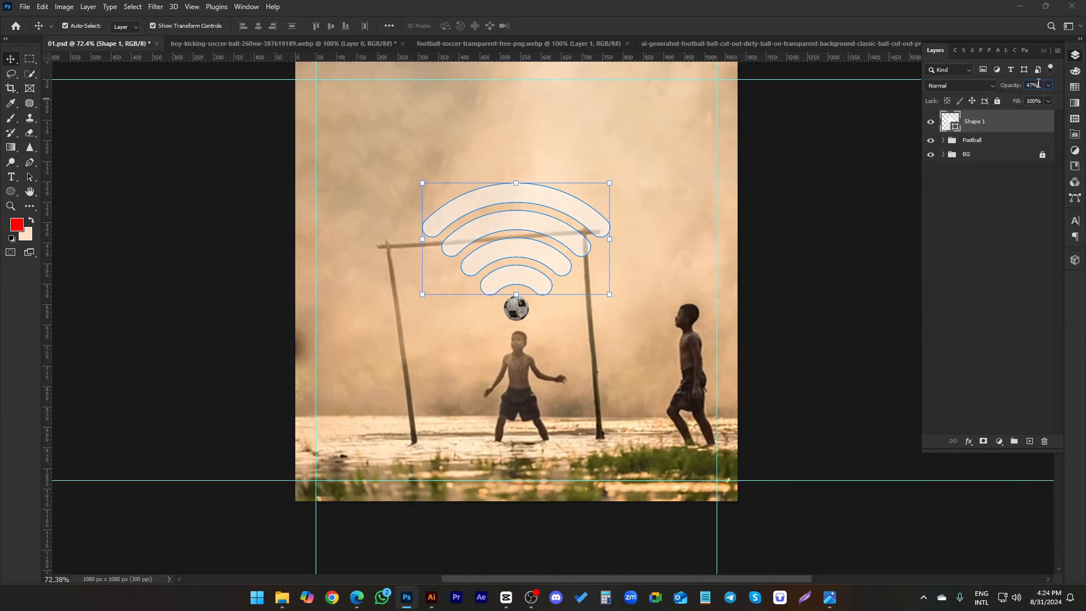
key("Up")
key("Up")
key("Up")
left_click(815, 189)
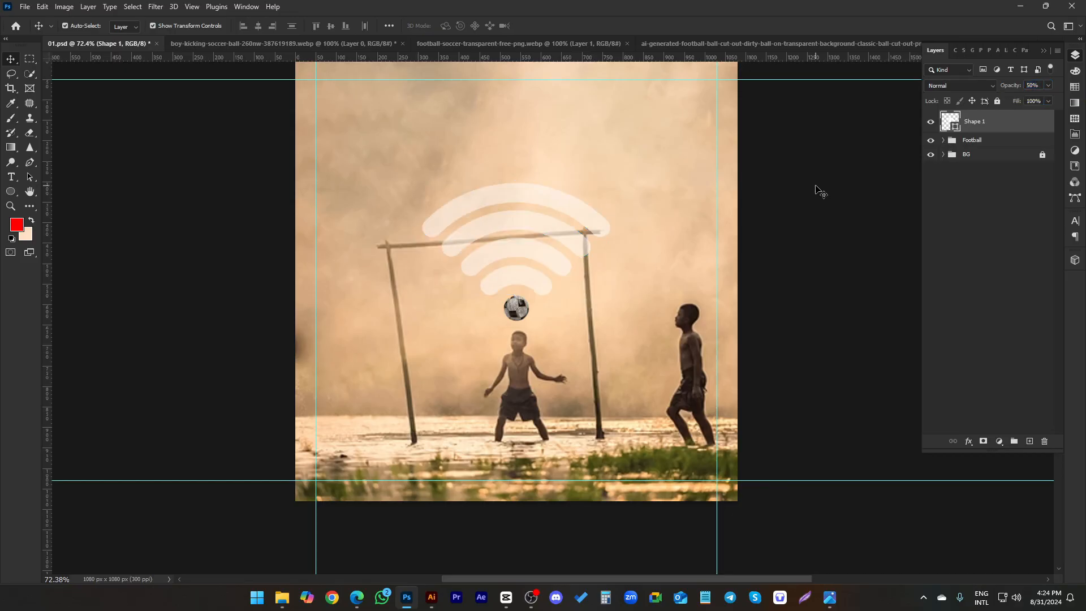
scroll(609, 203, "down", 5)
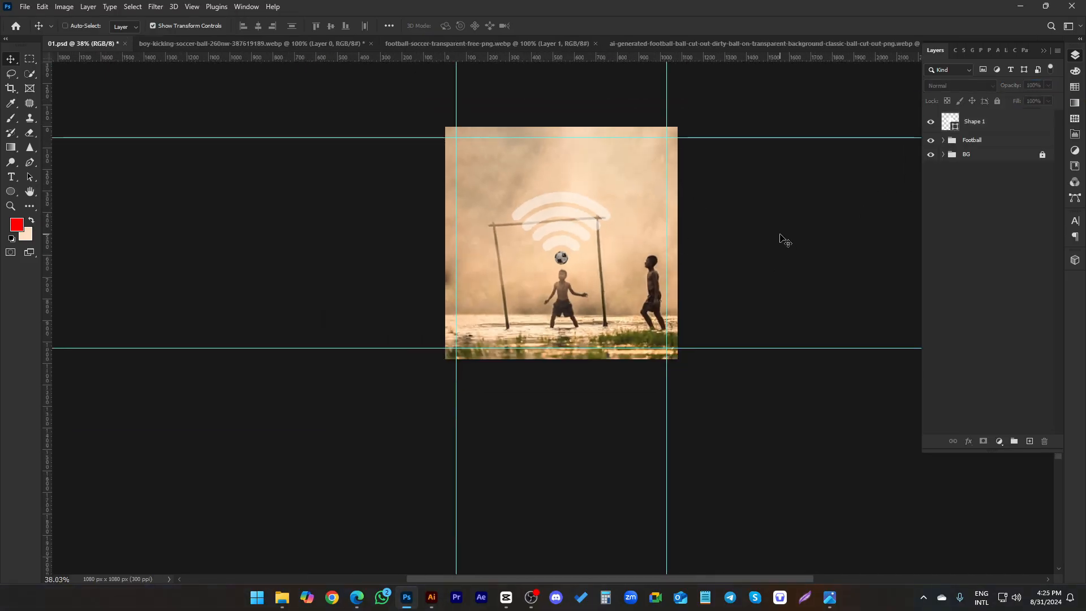
- Check the reference design 10.jpg, then unlock the BG group and scale its goalpost photo to about 109%
key("alt+Tab")
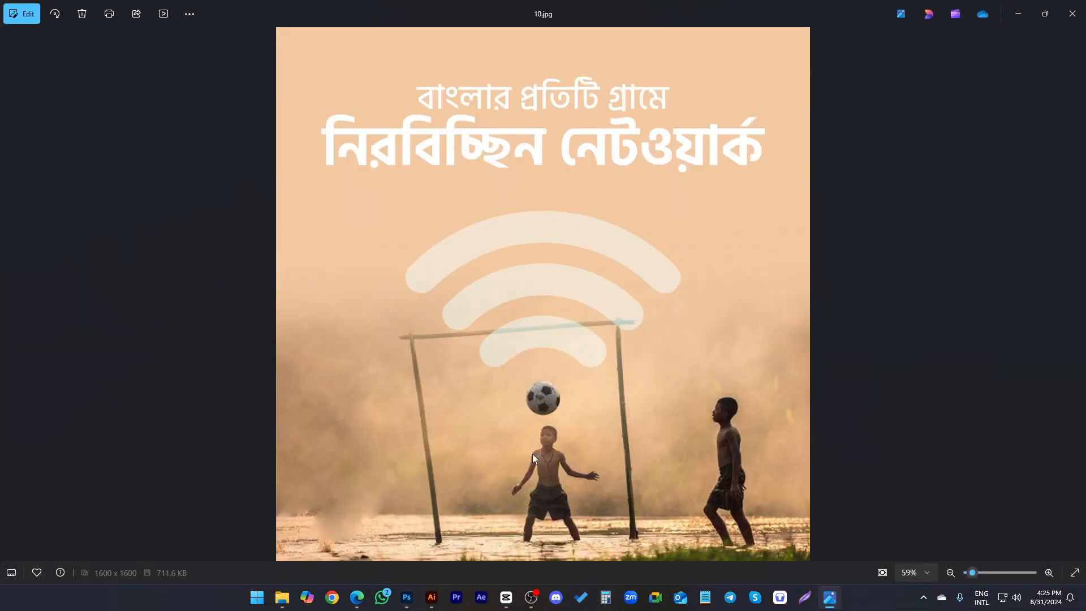
left_click(1018, 14)
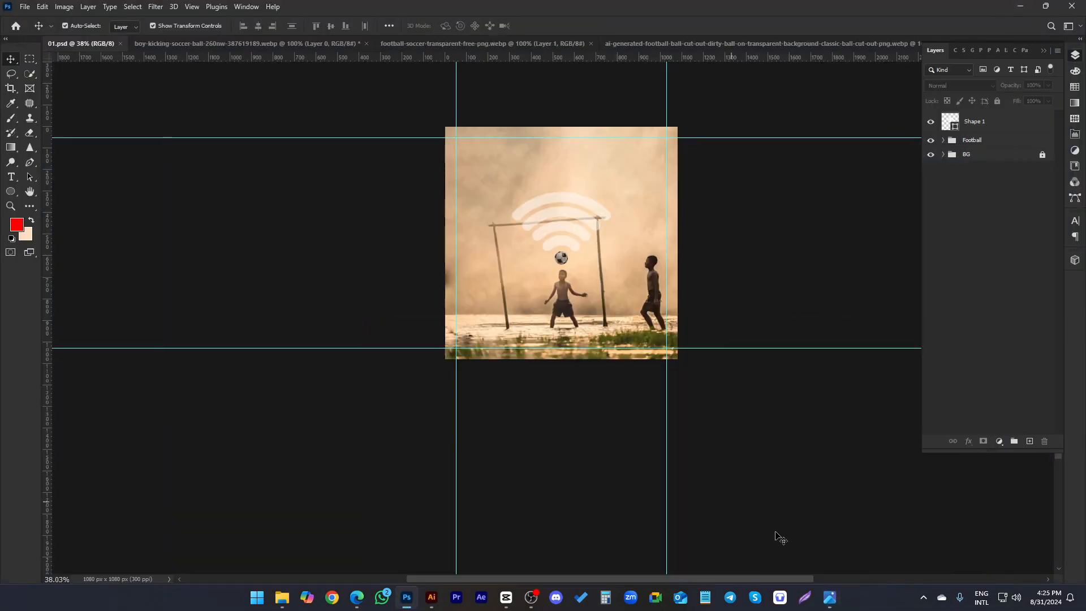
left_click(830, 598)
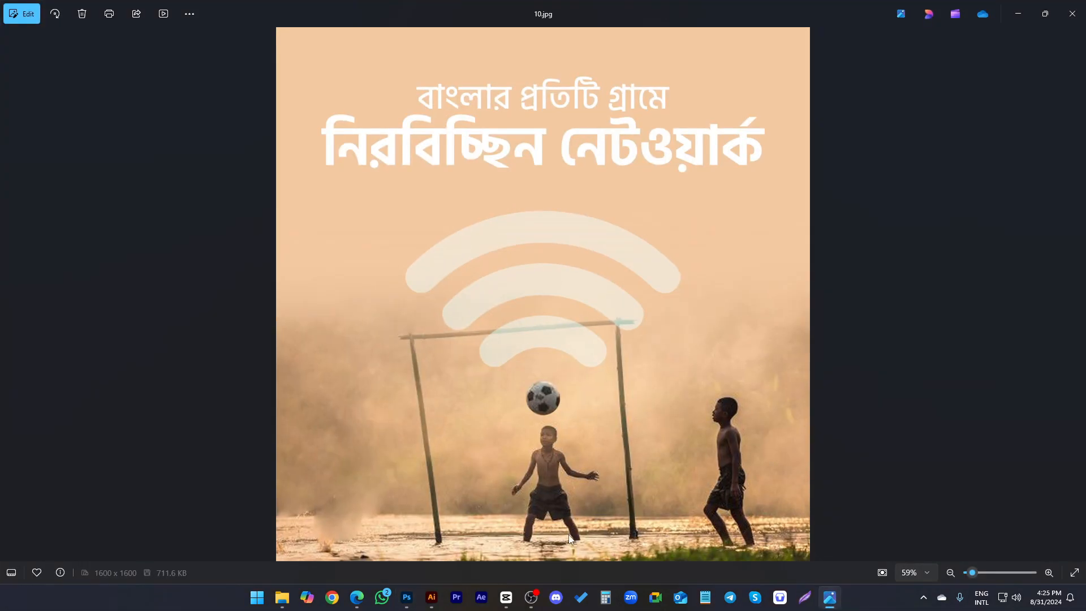
left_click(1019, 11)
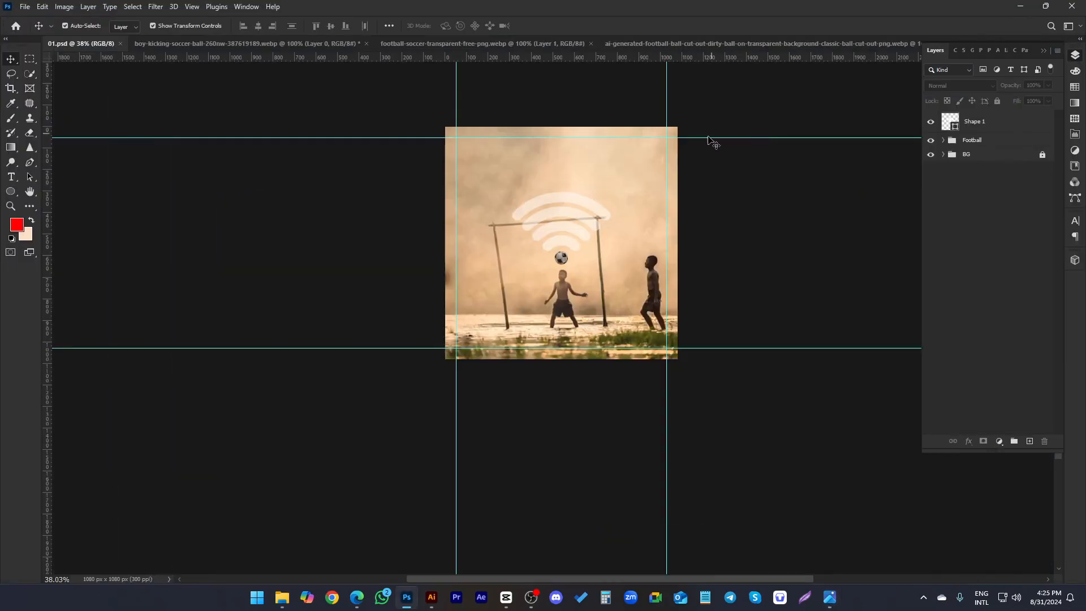
left_click(943, 154)
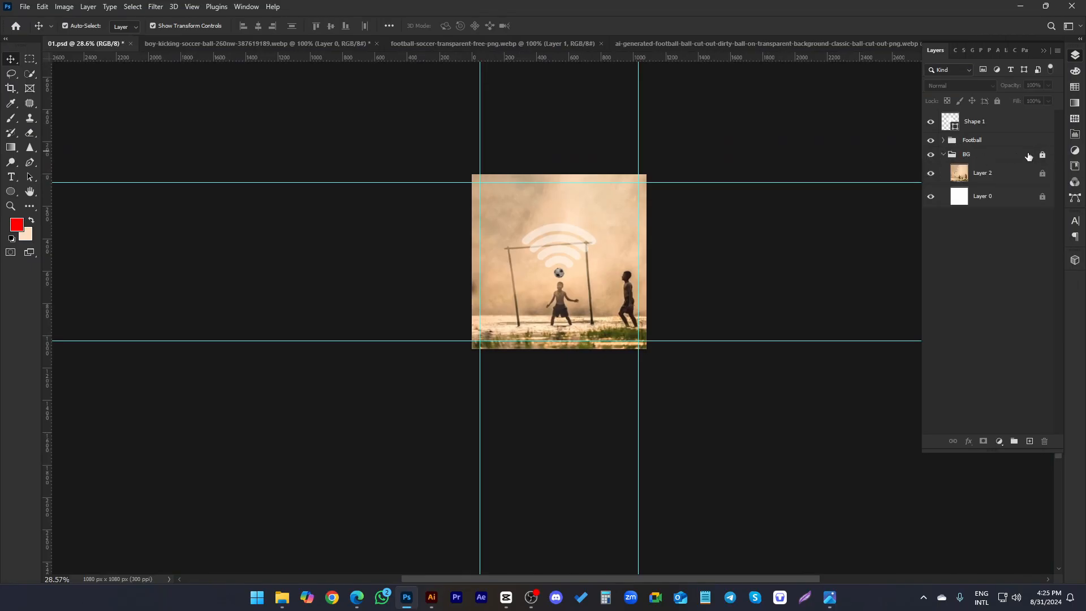
left_click(982, 173)
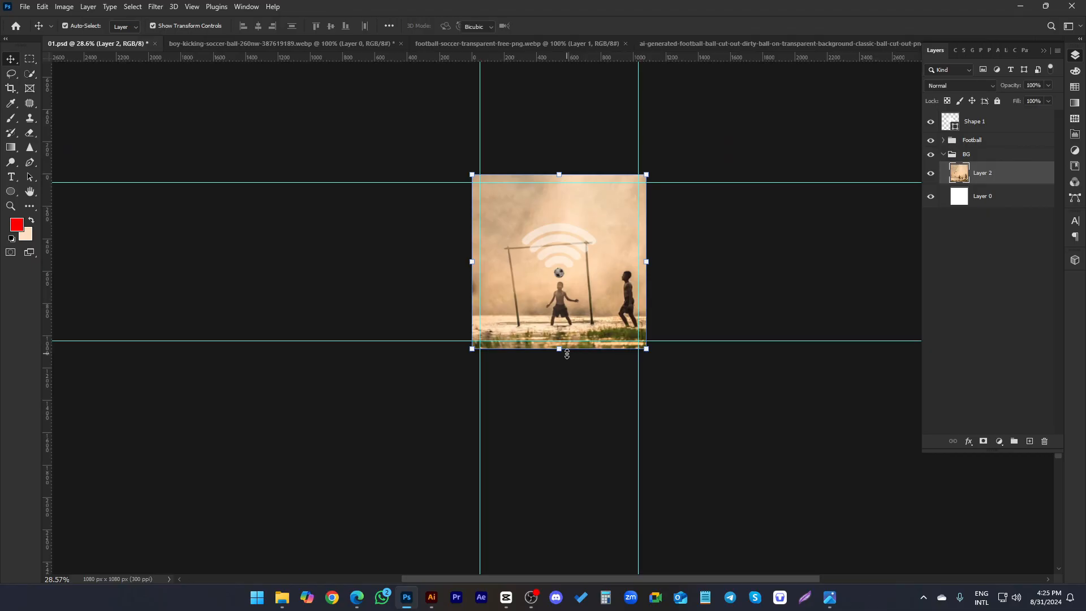
mouse_move(559, 349)
left_mouse_down()
mouse_move(557, 382)
mouse_move(559, 365)
left_mouse_up()
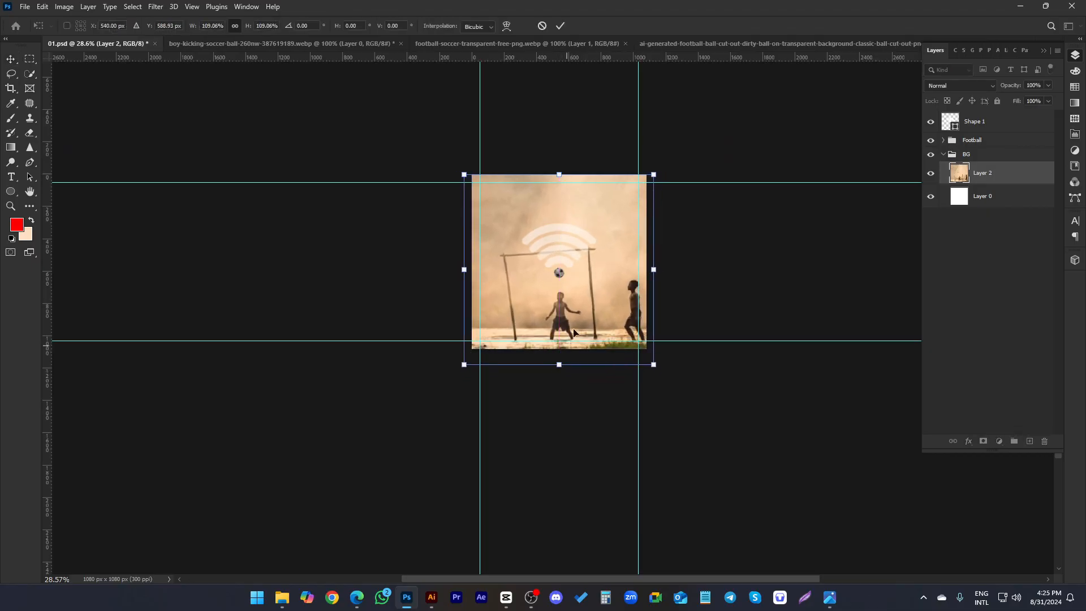
left_click_drag(579, 310, 579, 310)
left_click(560, 26)
scroll(592, 272, "up", 5)
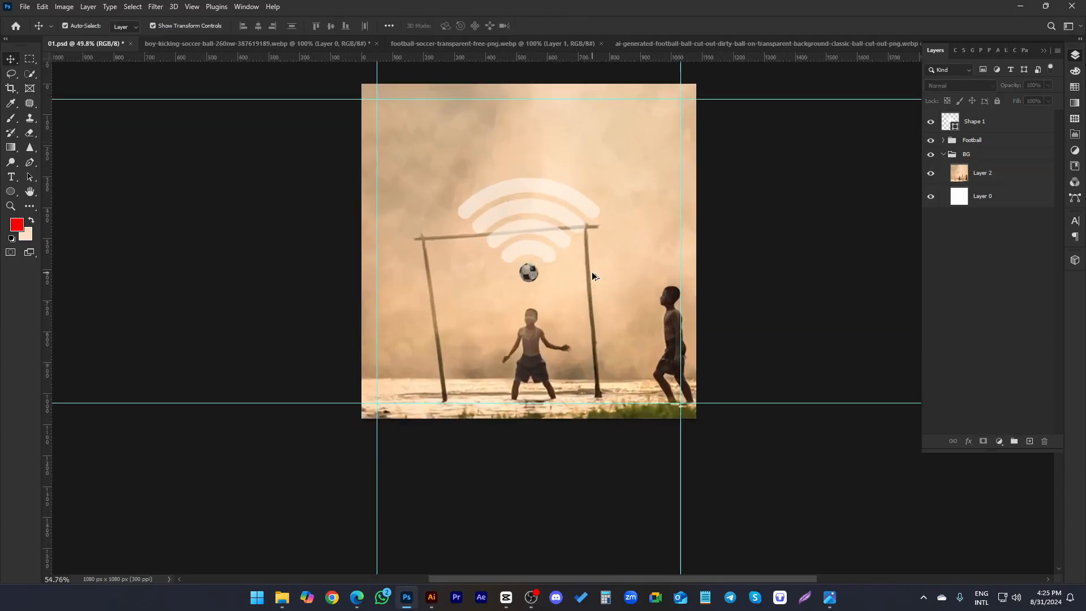
- Try to enlarge the Wi-Fi symbol together with the soccer ball's Layer 6 to 140.78%
left_click(559, 272)
left_click(529, 187)
left_click_drag(517, 158, 514, 186)
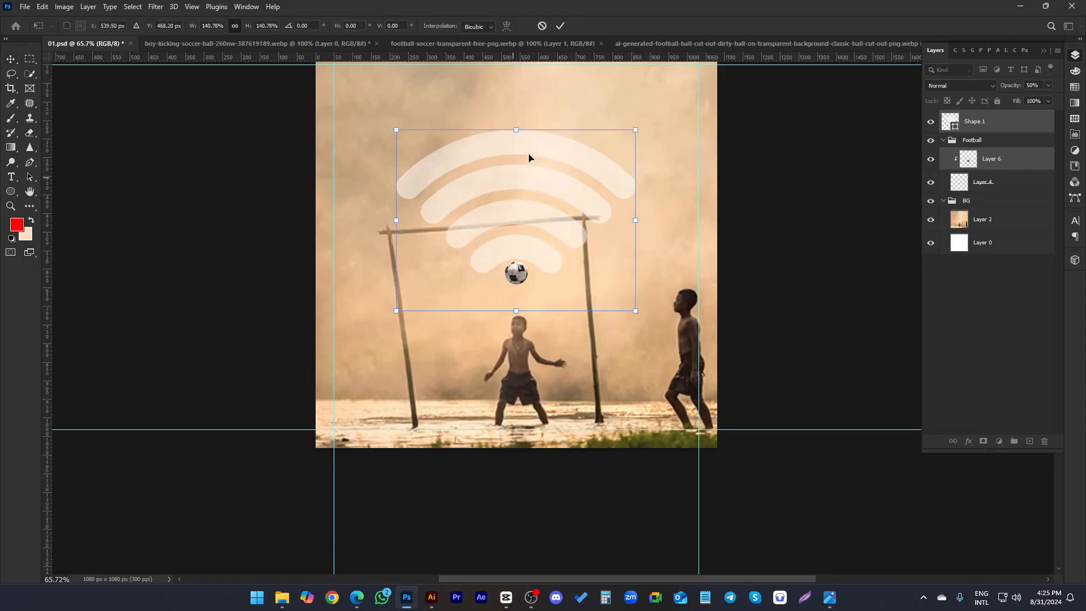
key("ctrl+z")
left_click(542, 27)
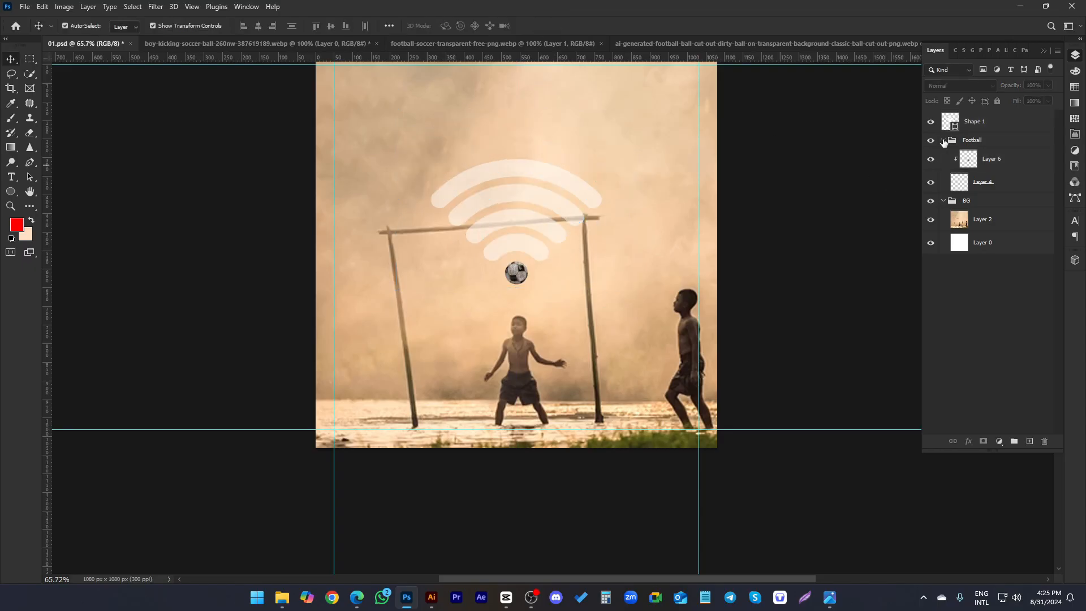
- Set the Move tool's auto-select to Group and select the Football group together with the Wi-Fi symbol
left_click(943, 140)
left_click(126, 27)
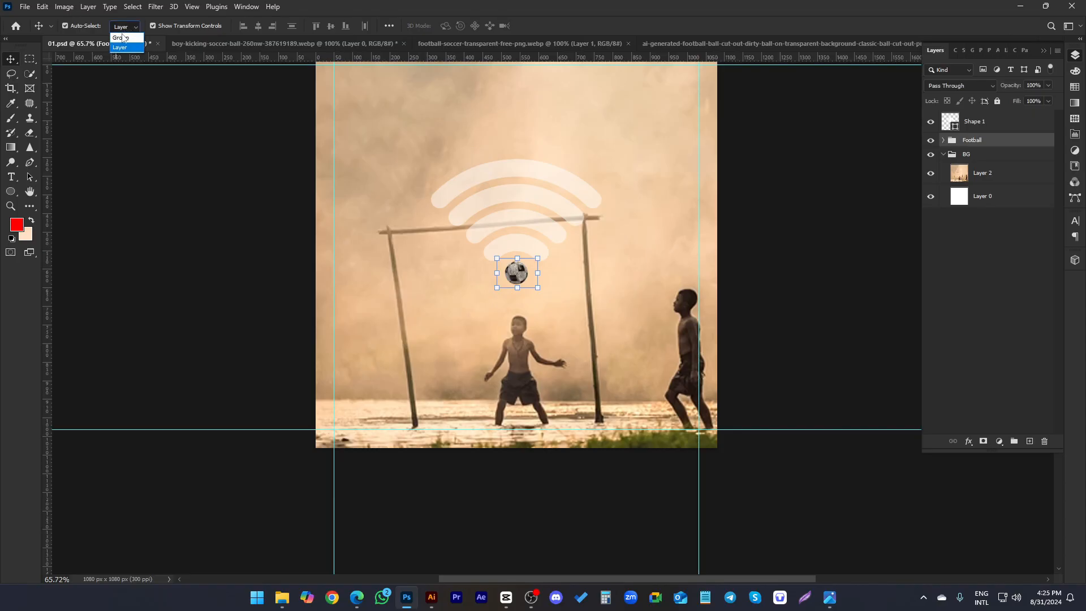
left_click(124, 35)
left_click(219, 213)
left_click(514, 250)
left_click(516, 266)
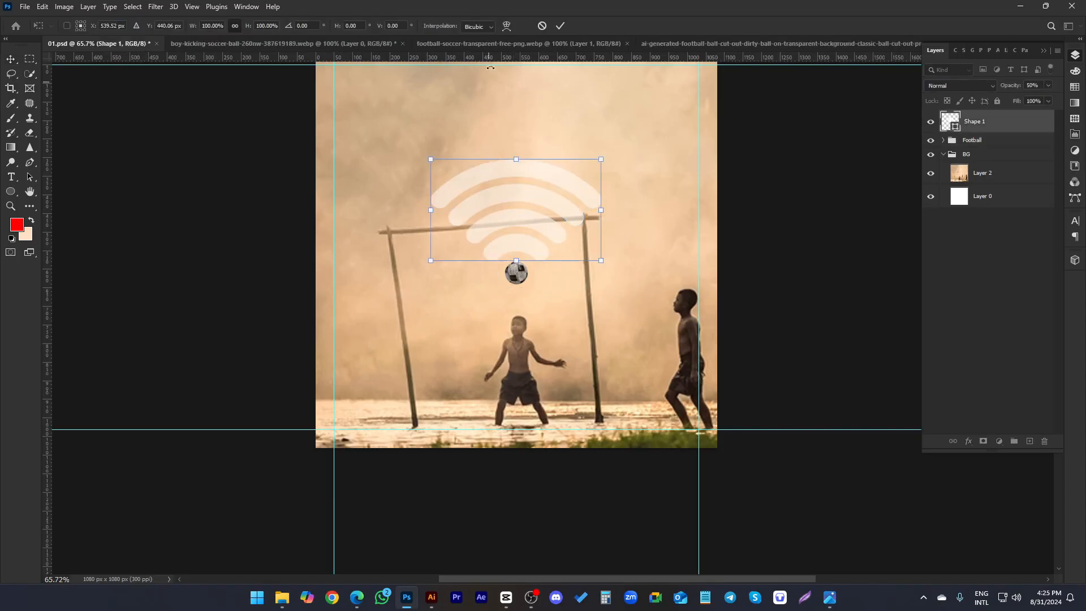
left_click(542, 27)
left_click(758, 232)
left_click(515, 274)
left_click(522, 241)
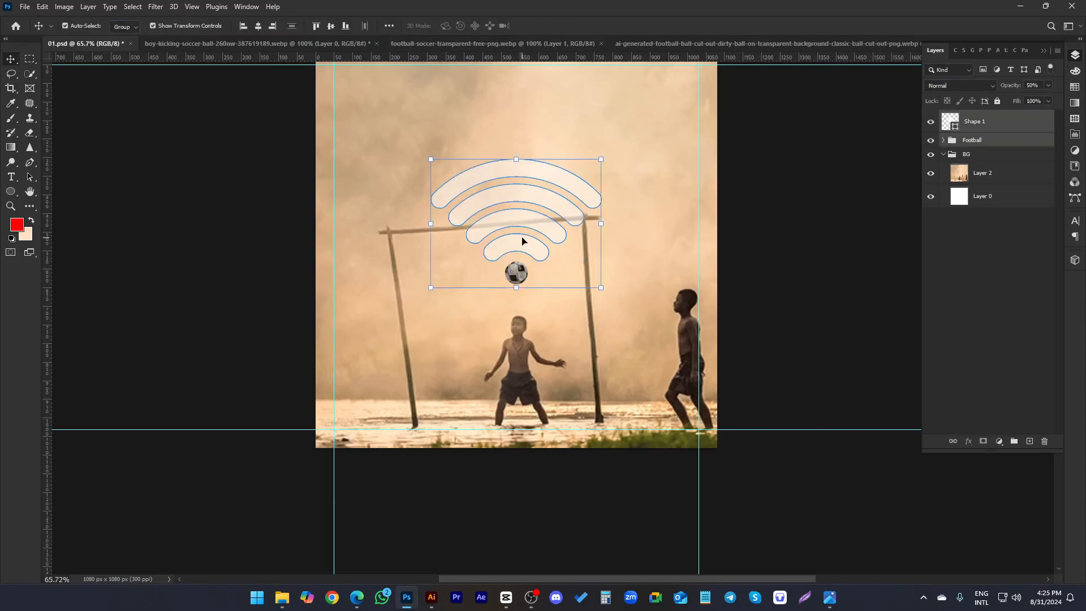
- Collapse the BG group and lock it against editing
left_click(750, 229)
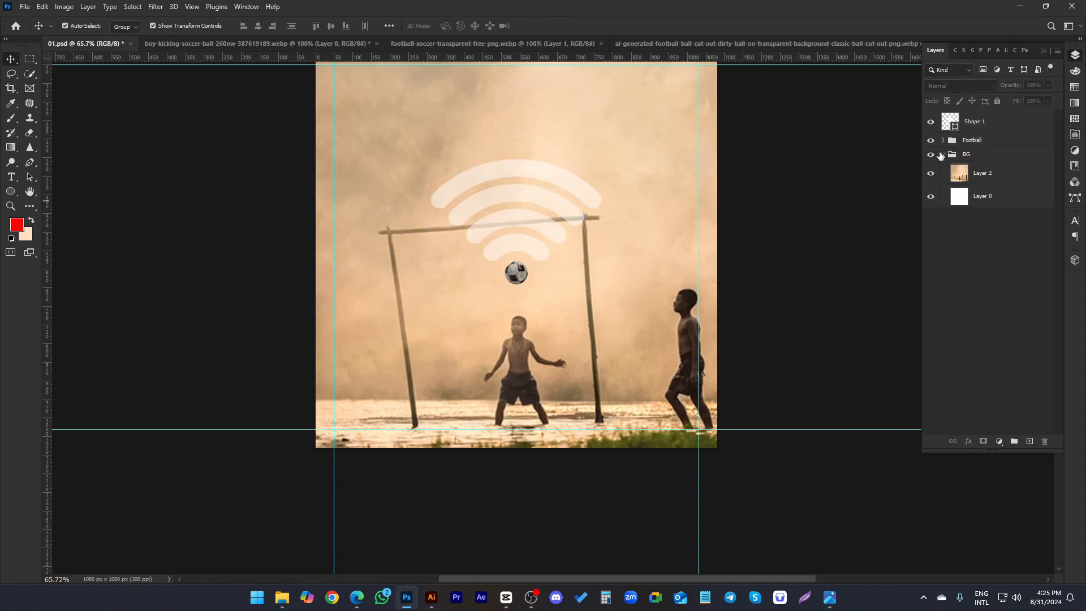
left_click(942, 155)
left_click(973, 155)
left_click(997, 100)
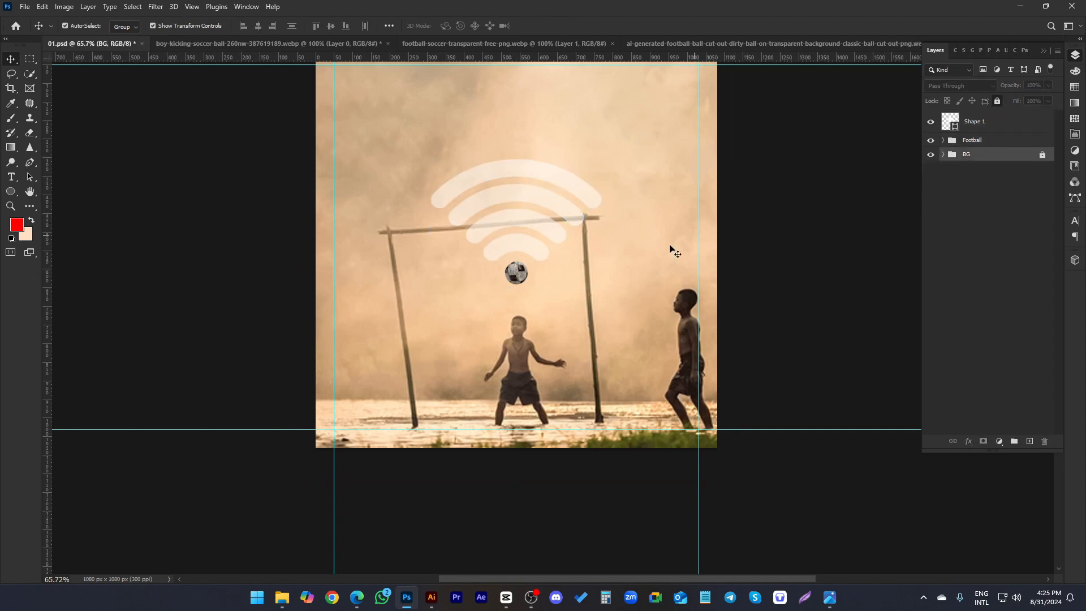
- Try scaling the Wi-Fi symbol and Football group together to 118.86%, then set auto-select back to Layer
left_click(521, 275)
left_click(516, 243, "shift")
left_click_drag(523, 164, 517, 132)
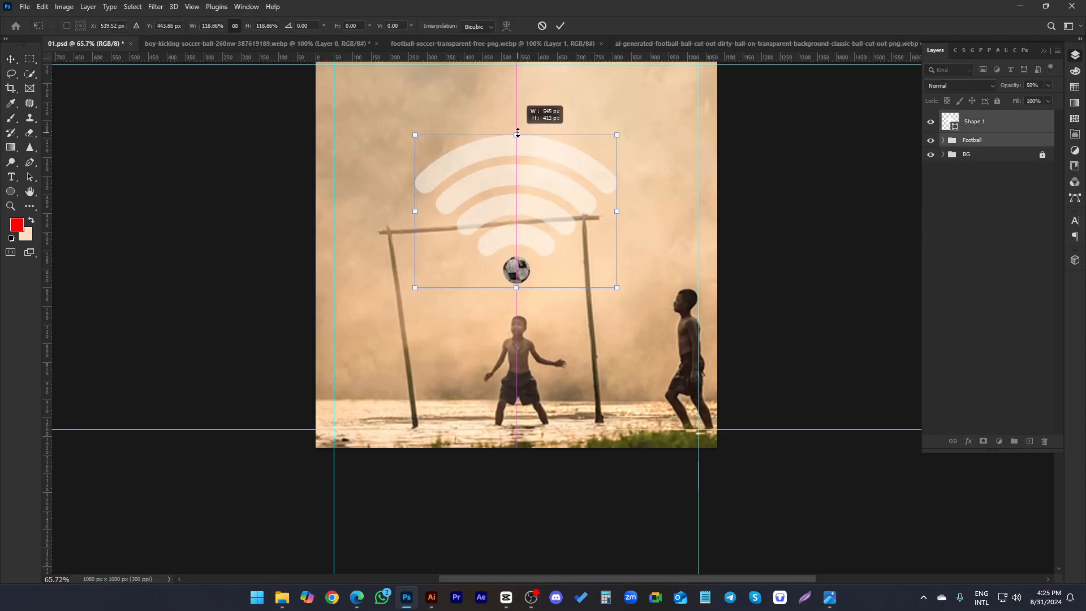
left_click(542, 25)
left_click(125, 27)
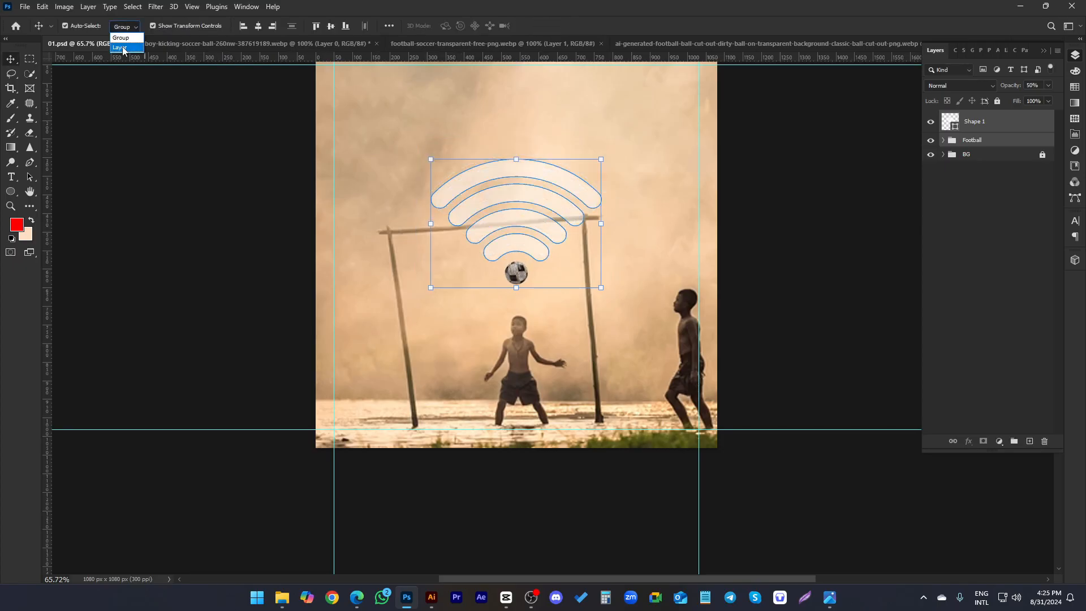
left_click(123, 49)
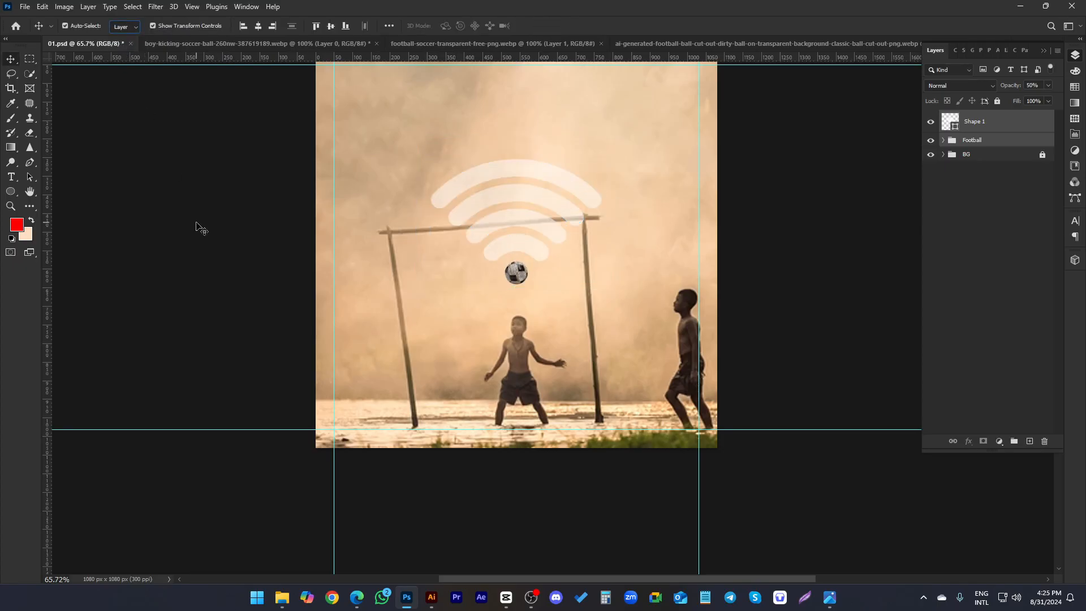
- Link Layer 6 and the ball layer beneath it inside the Football group
left_click(942, 141)
left_click(970, 163)
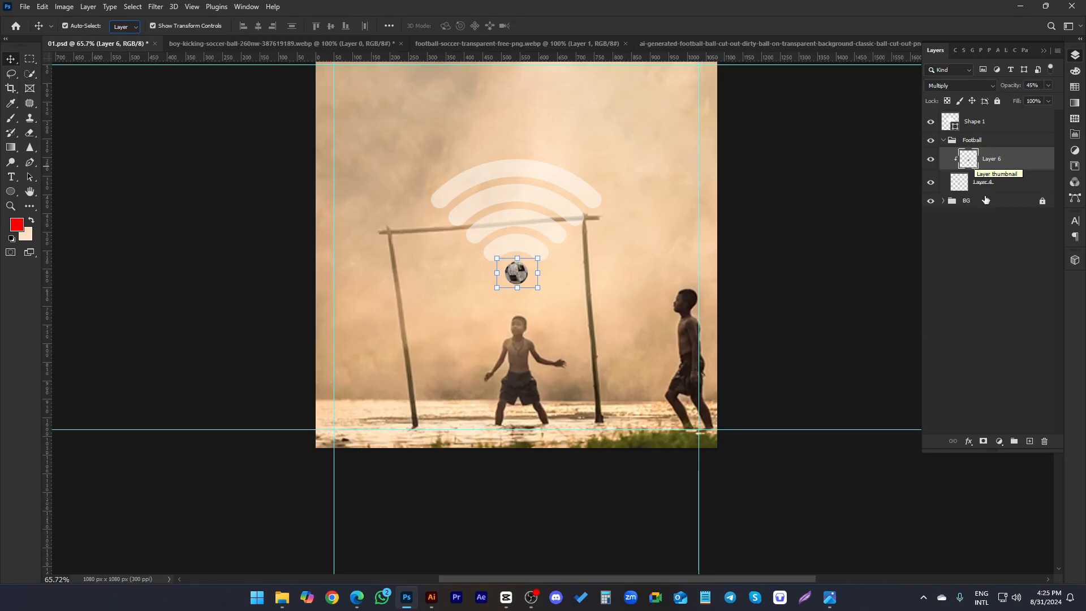
left_click(985, 183)
left_click(991, 160, "shift")
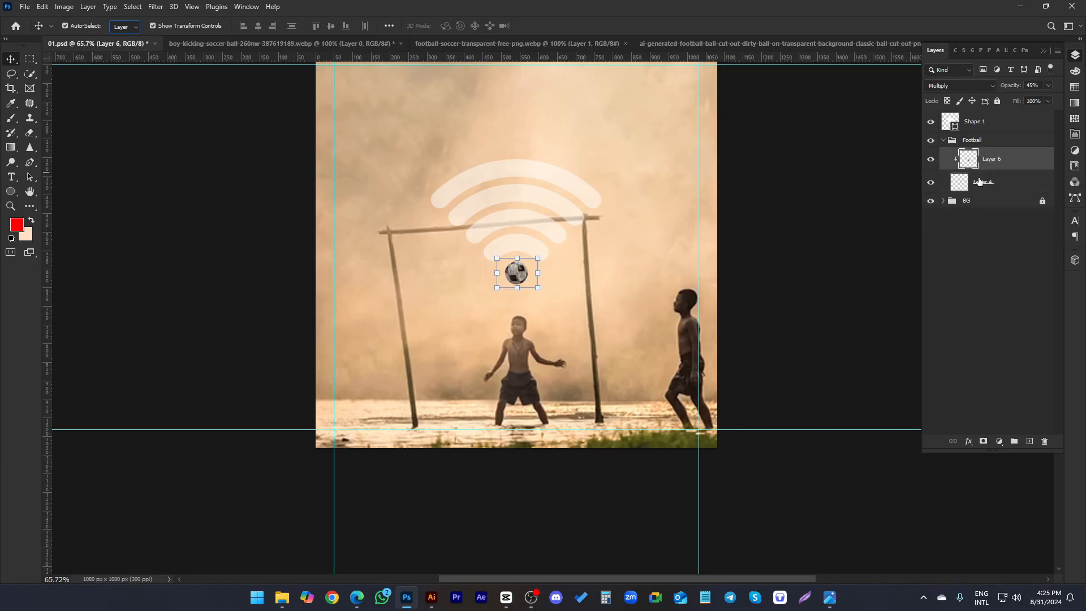
left_click(953, 441)
left_click(864, 389)
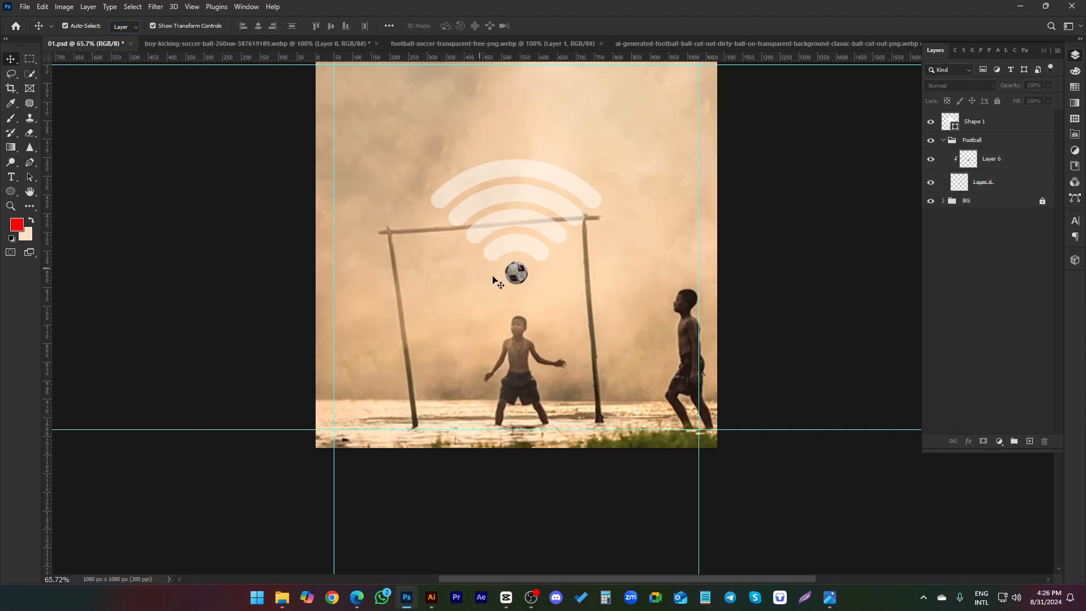
- Test the layer link by moving the soccer ball slightly down and left, and undo the move
left_click_drag(512, 276, 490, 282)
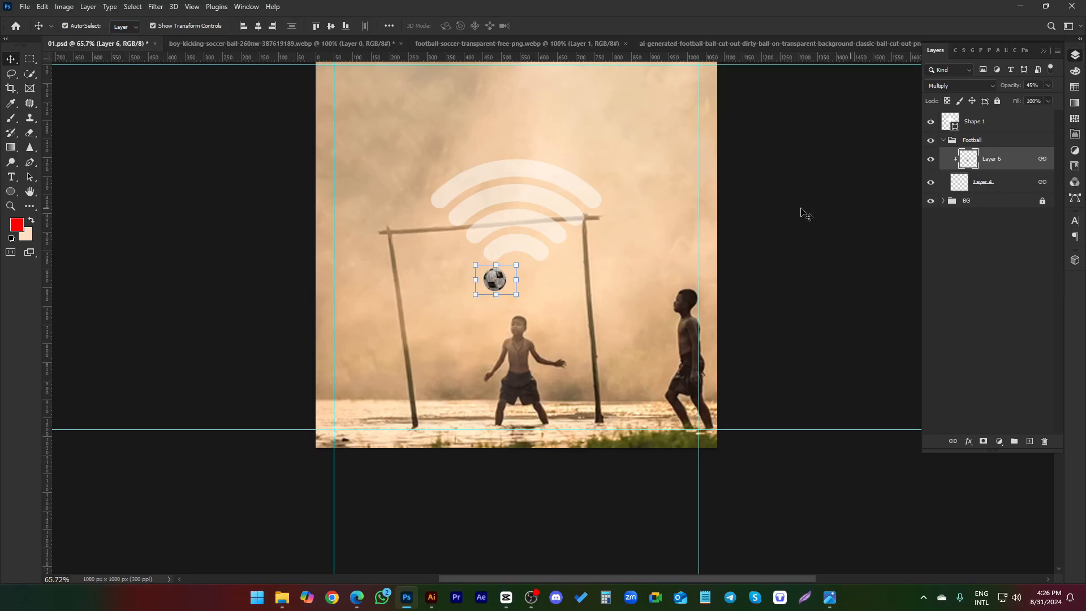
key("ctrl+z")
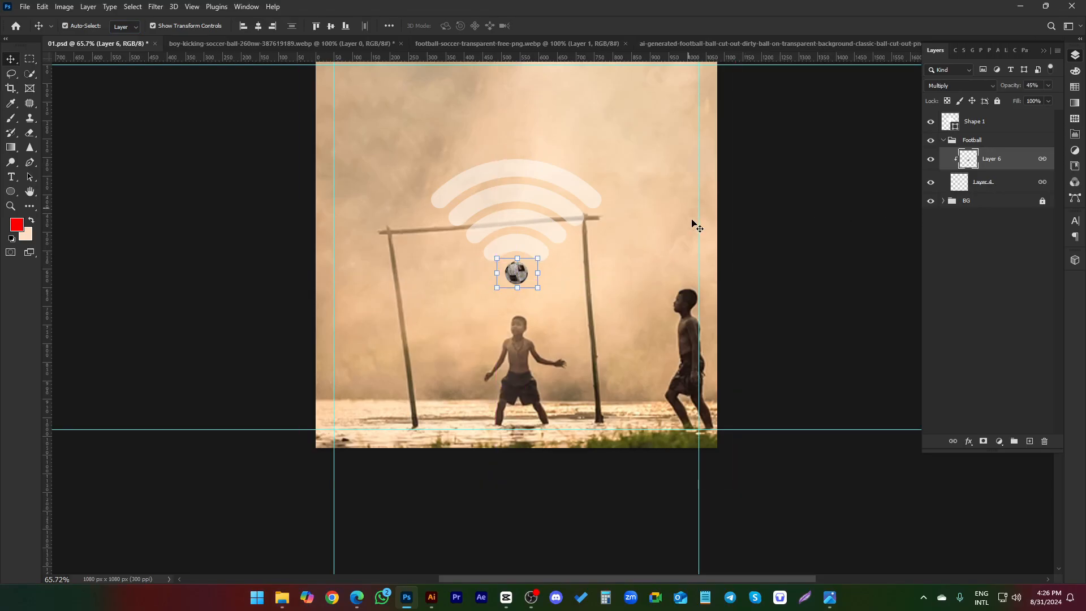
left_click(776, 283)
- Scale the Wi-Fi symbol and soccer ball together to 117.54%, shifted lower above the boy's head, and save the document
left_click(956, 142)
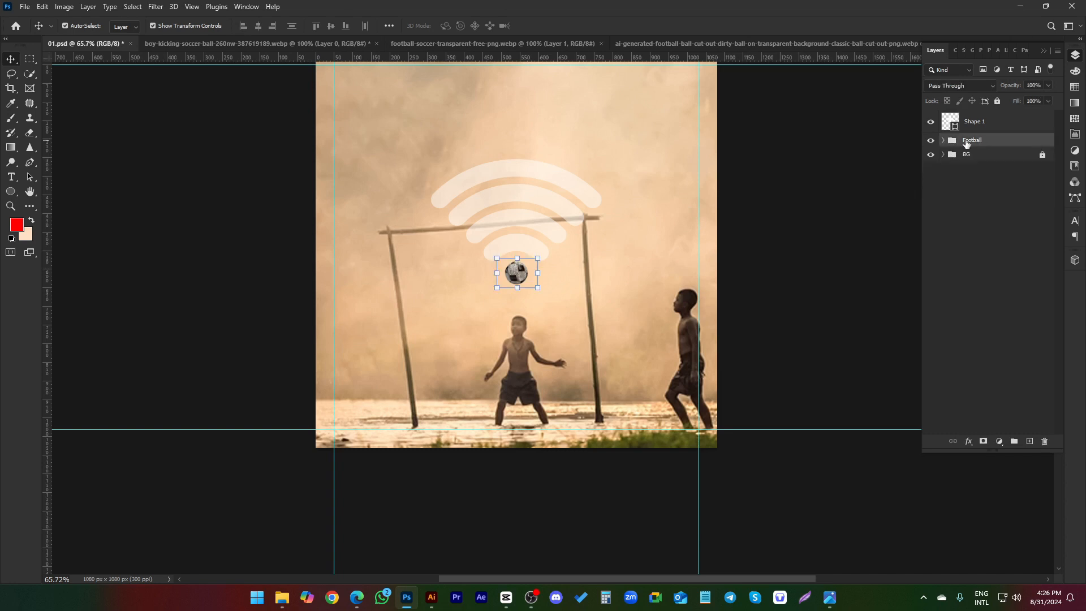
left_click_drag(510, 131, 531, 275)
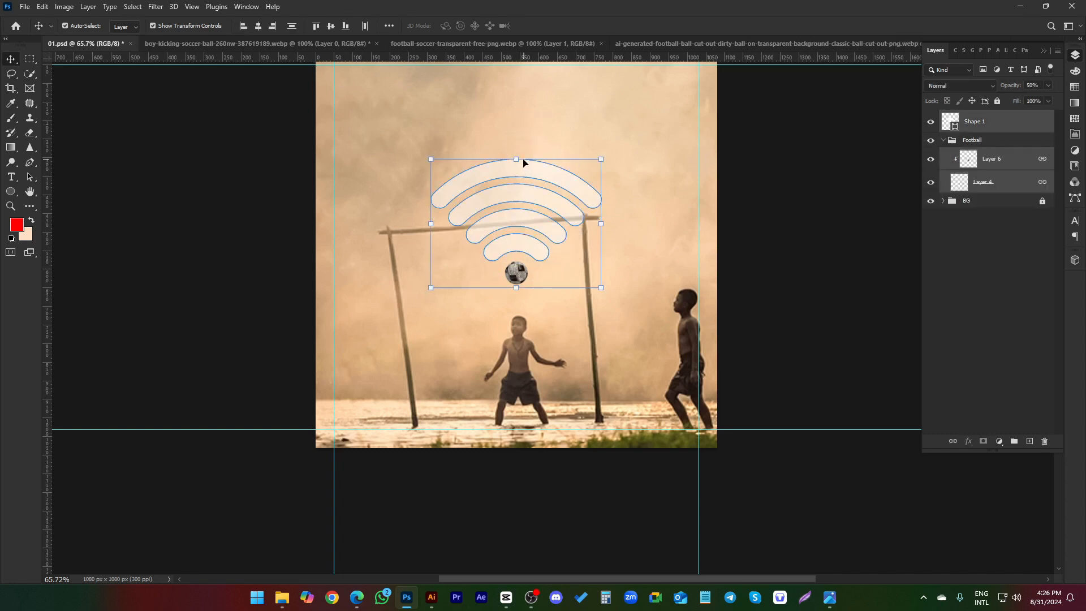
left_click_drag(516, 159, 516, 117)
left_click_drag(524, 240, 524, 262)
left_click_drag(517, 142, 515, 159)
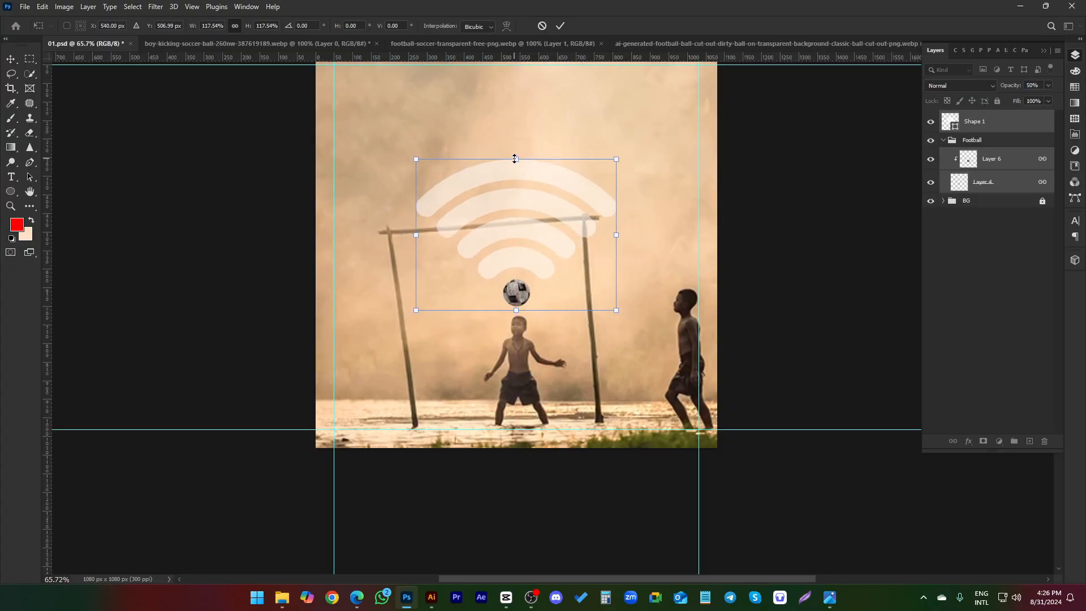
left_click(558, 29)
scroll(758, 301, "up", 2)
scroll(671, 274, "down", 3)
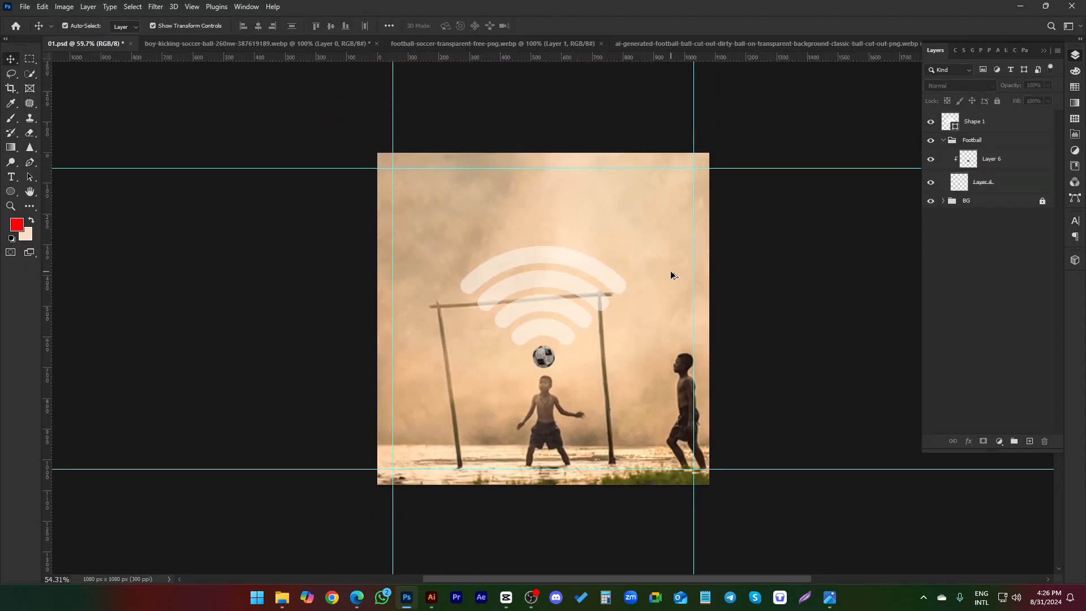
key("ctrl+s")
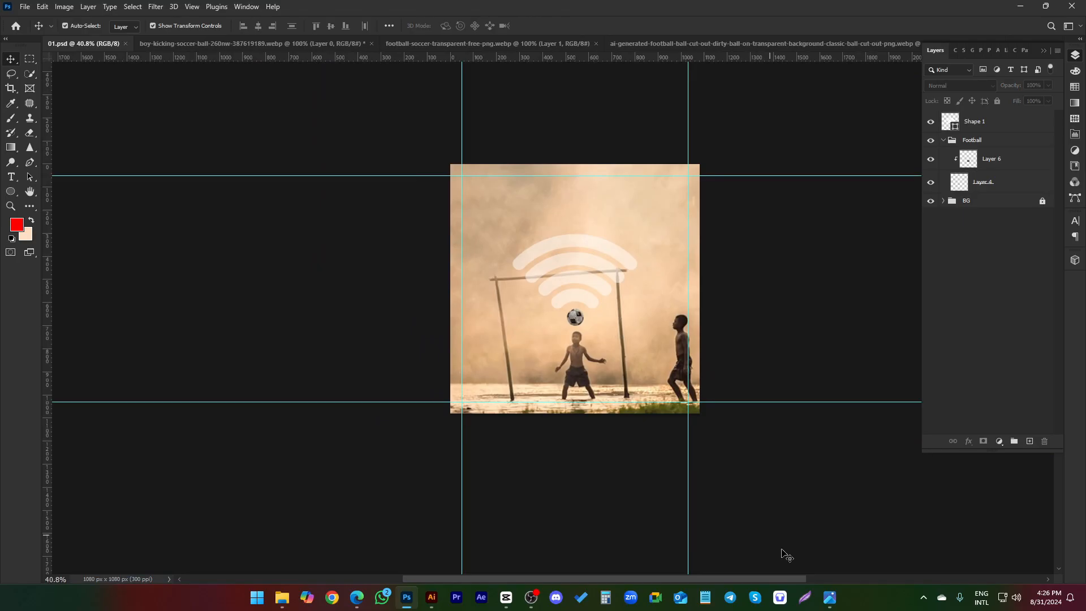
- Check the 10.jpg reference image in the photo viewer, and scale the Wi-Fi symbol and soccer ball together to 93.03% in Photoshop
left_click(825, 597)
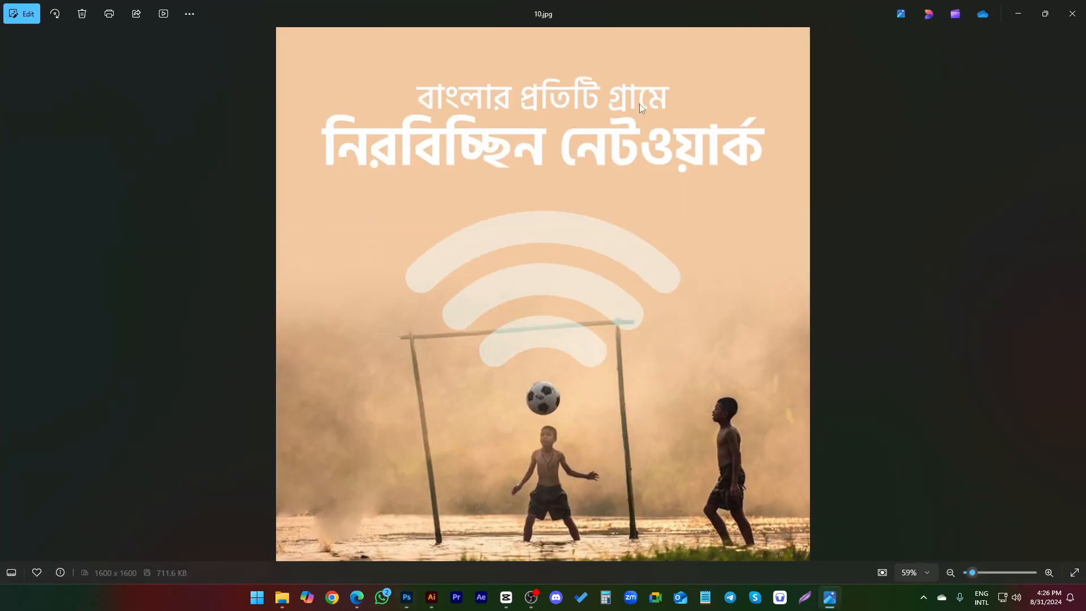
left_click(1019, 13)
scroll(588, 277, "up", 1)
scroll(588, 278, "up", 1)
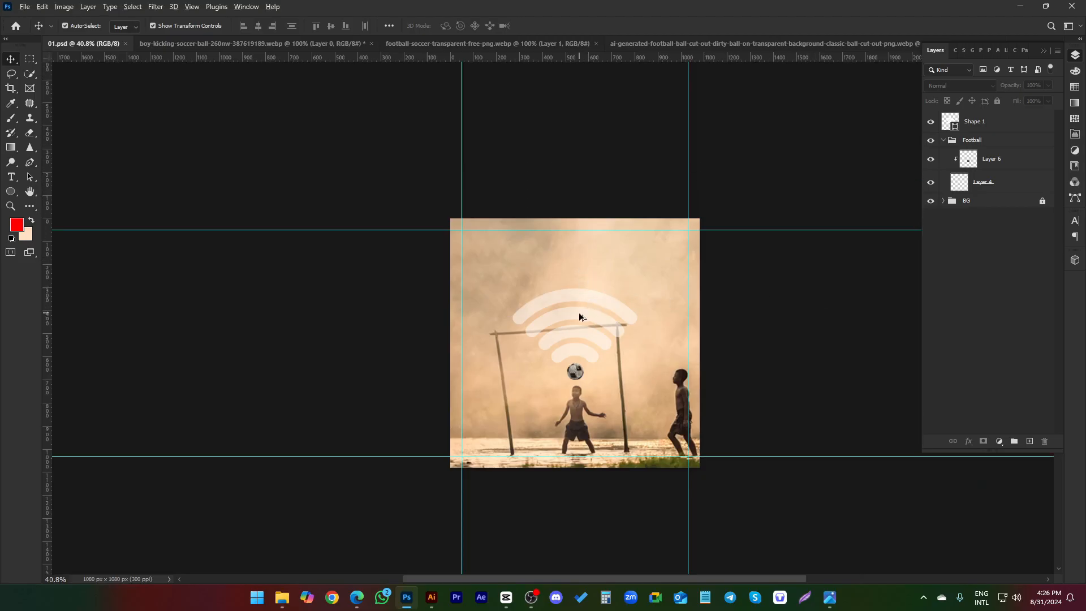
scroll(572, 356, "up", 3)
left_click(575, 375)
left_click(585, 339)
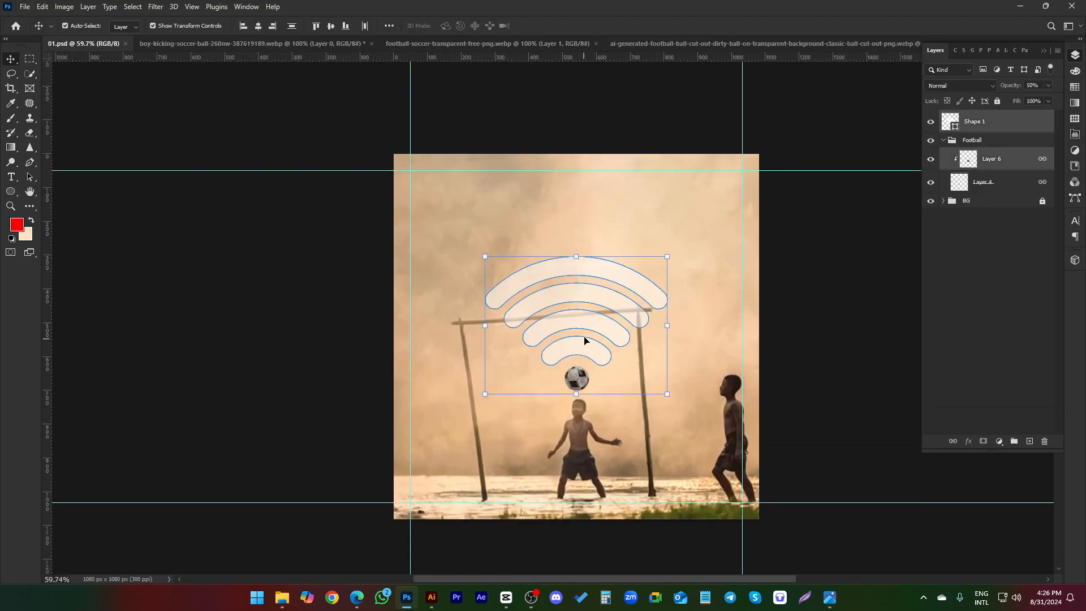
left_click_drag(576, 256, 576, 268)
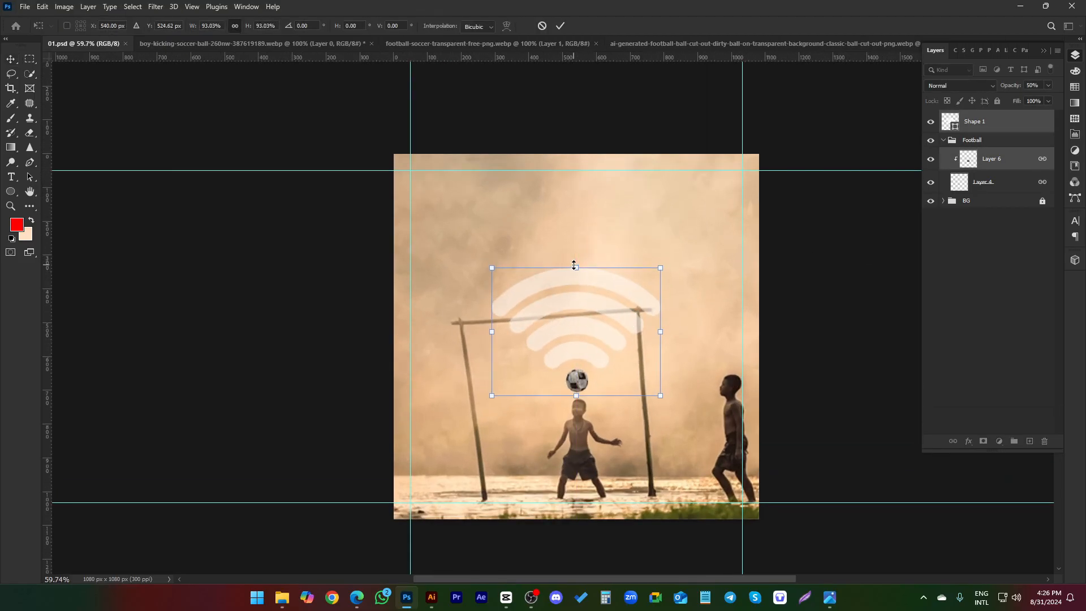
key("Return")
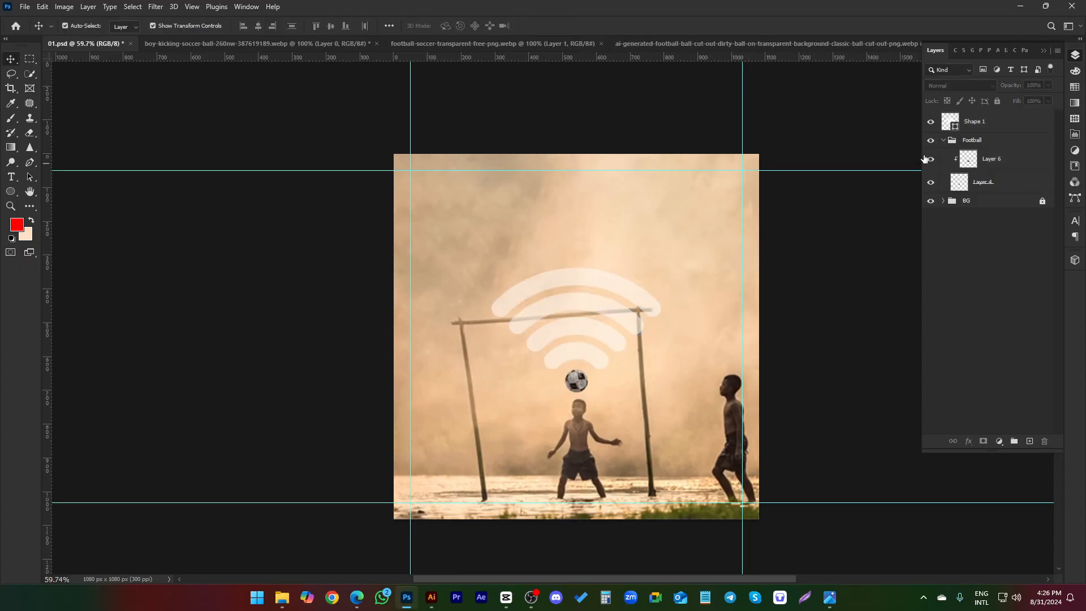
- Group the Shape 1 layer under the name Wifi Icon with all layer groups collapsed, and save the document
left_click(966, 127)
left_click(943, 140)
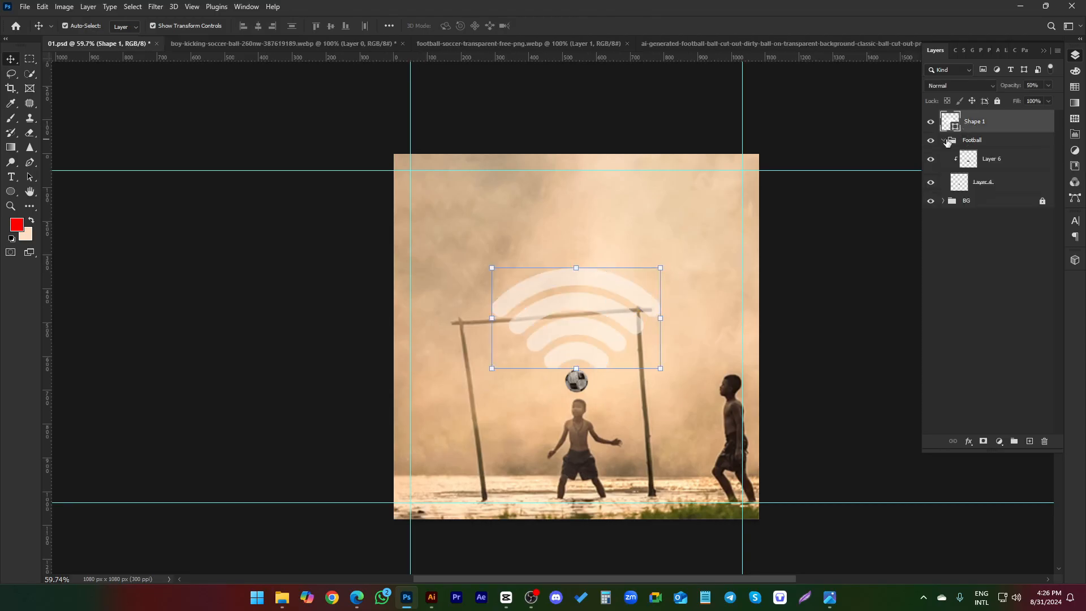
left_click(943, 141)
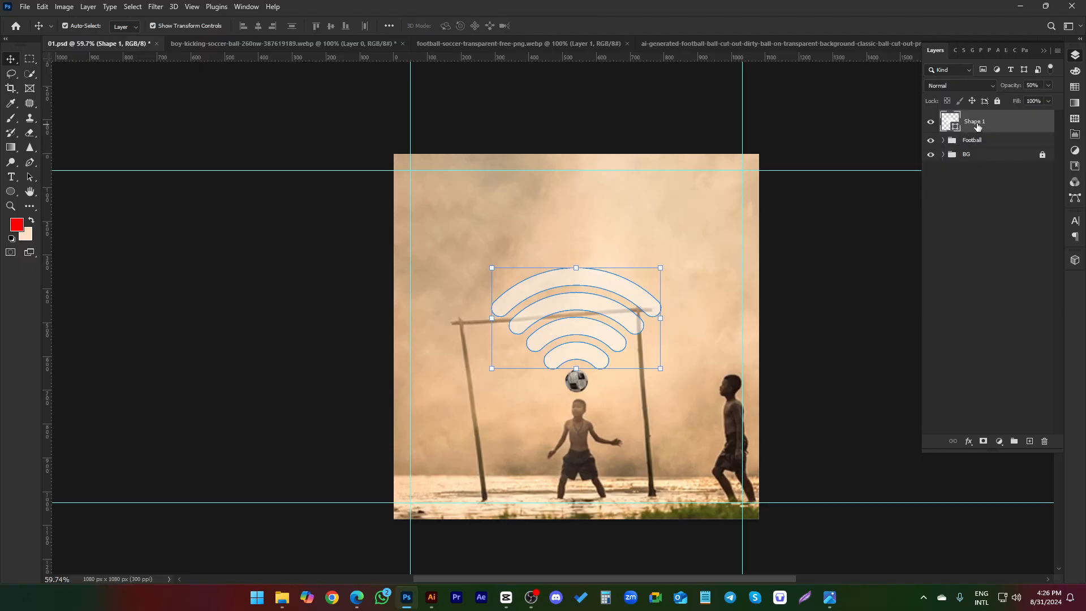
key("ctrl+g")
double_click(967, 117)
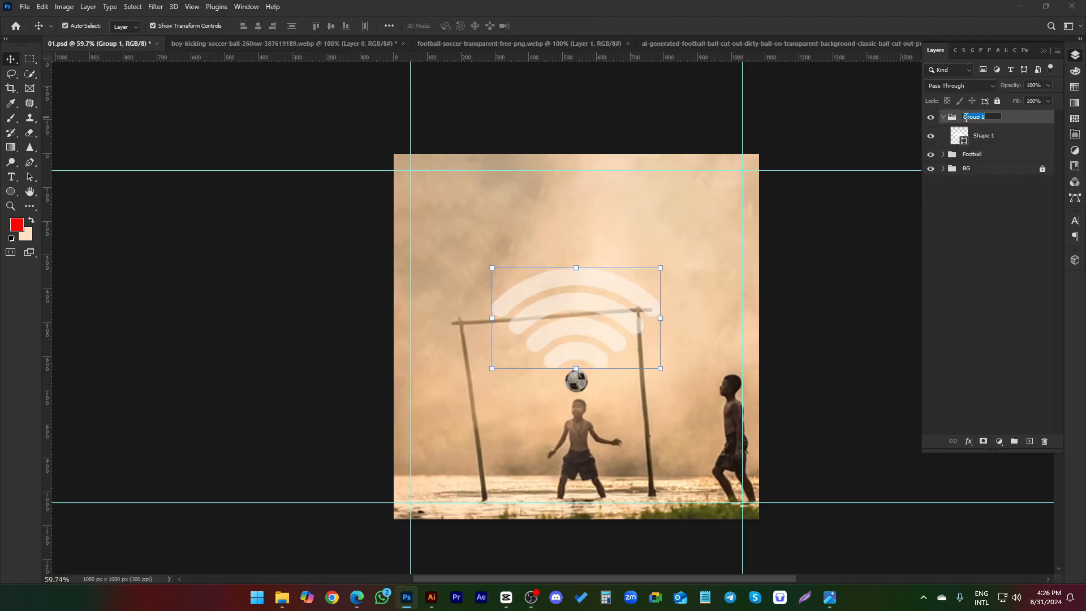
type("Wifi Icon")
key("Return")
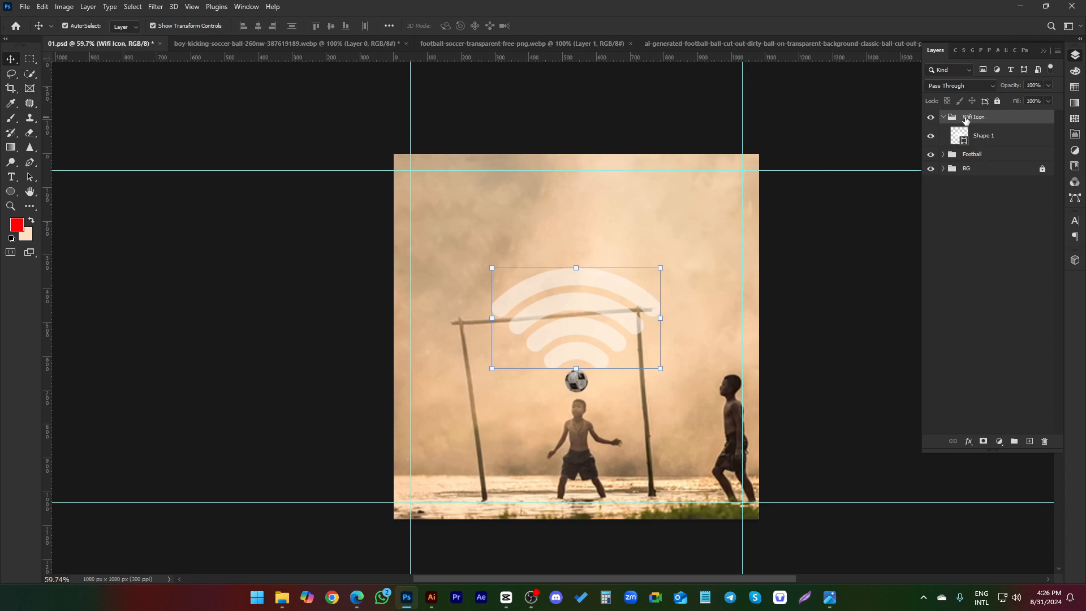
left_click(943, 119)
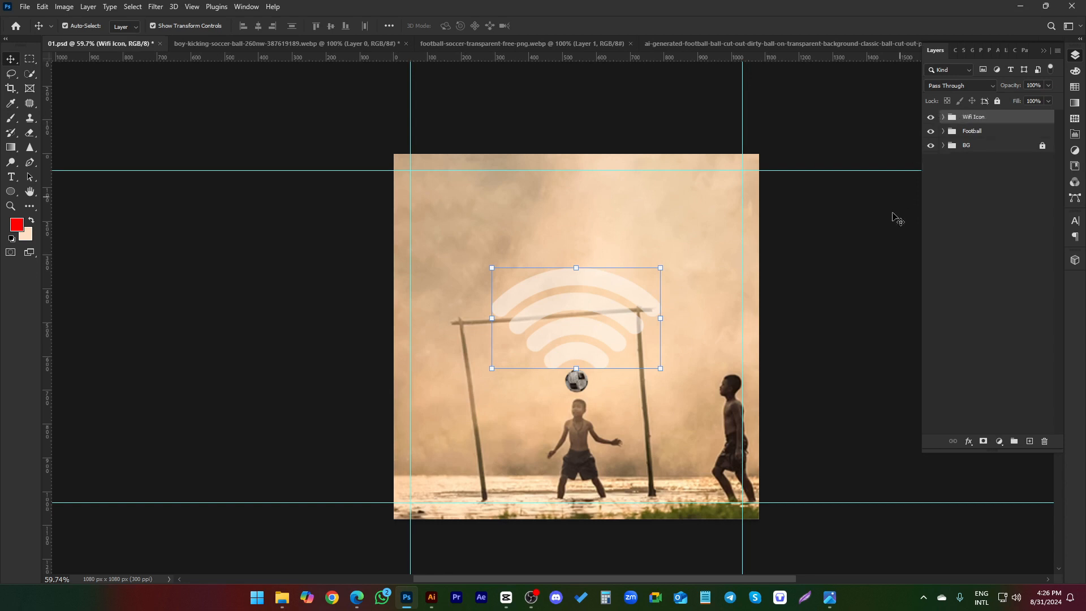
left_click(889, 221)
key("ctrl+s")
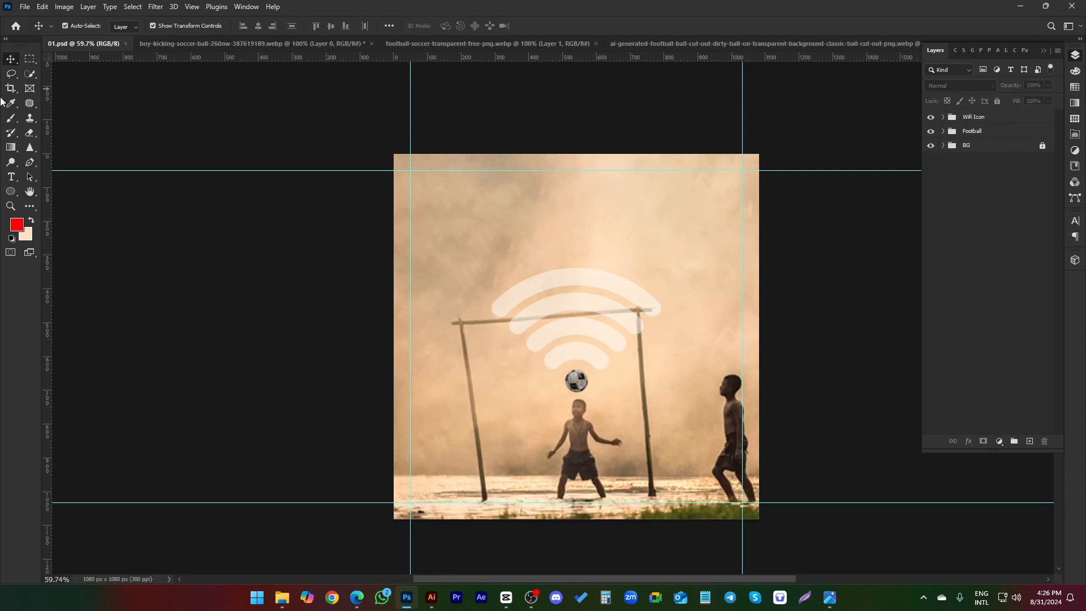
- Start a LOREM IPSUM text layer above the Wi-Fi symbol in Medium style, and open the font family choices
left_click_drag(11, 177, 50, 182)
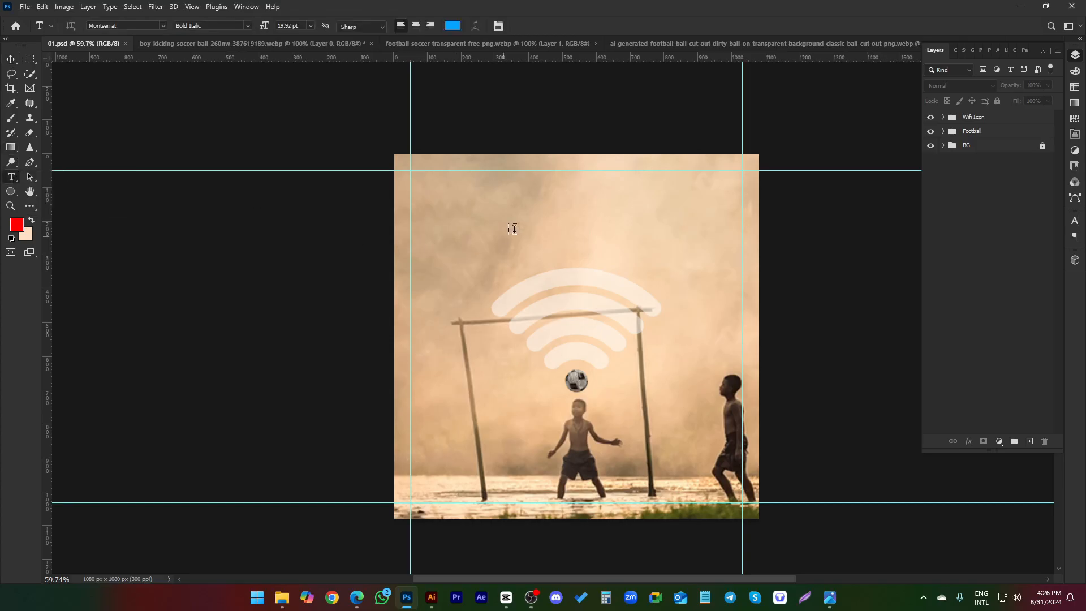
scroll(509, 226, "up", 2)
left_click(511, 214)
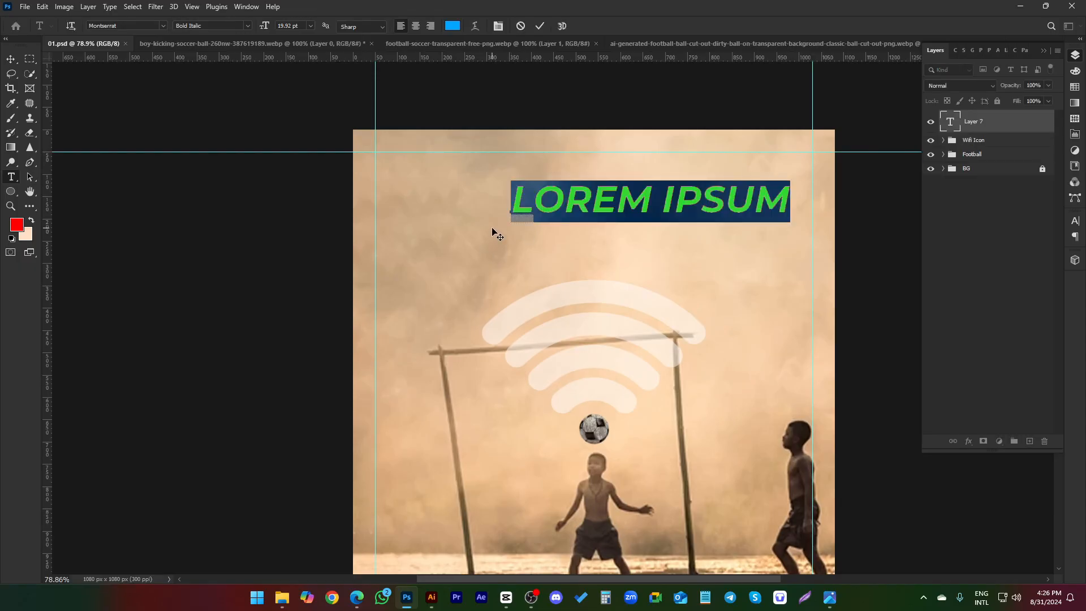
left_click(248, 25)
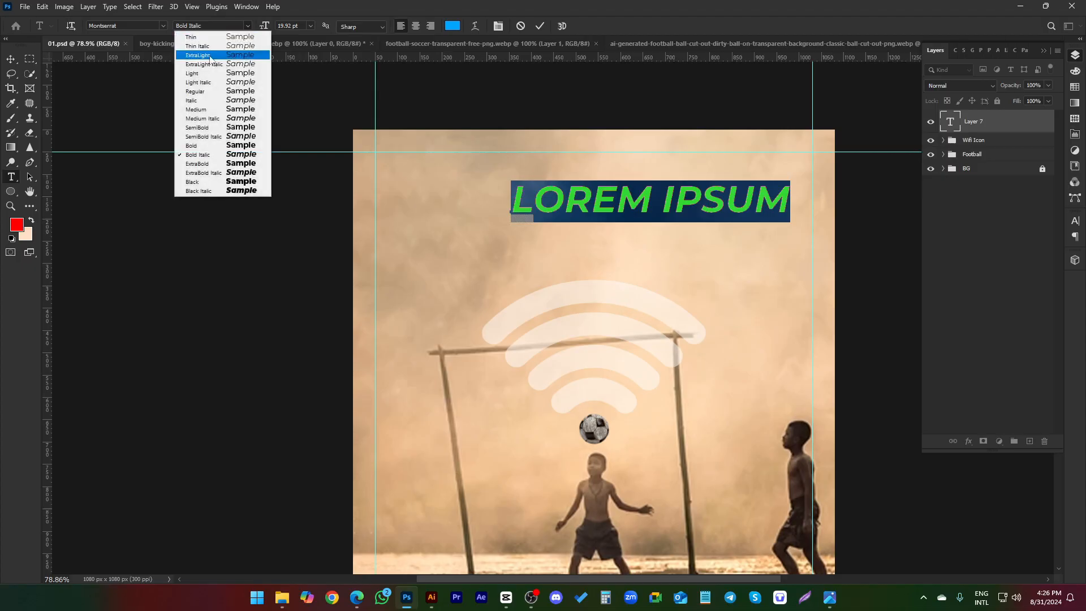
left_click(198, 110)
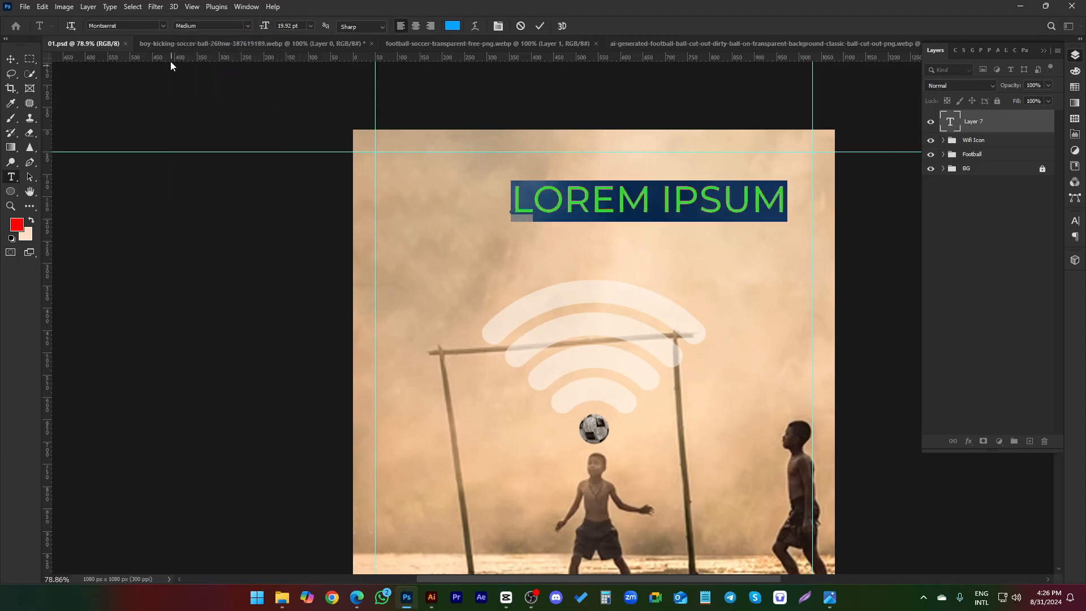
left_click(155, 26)
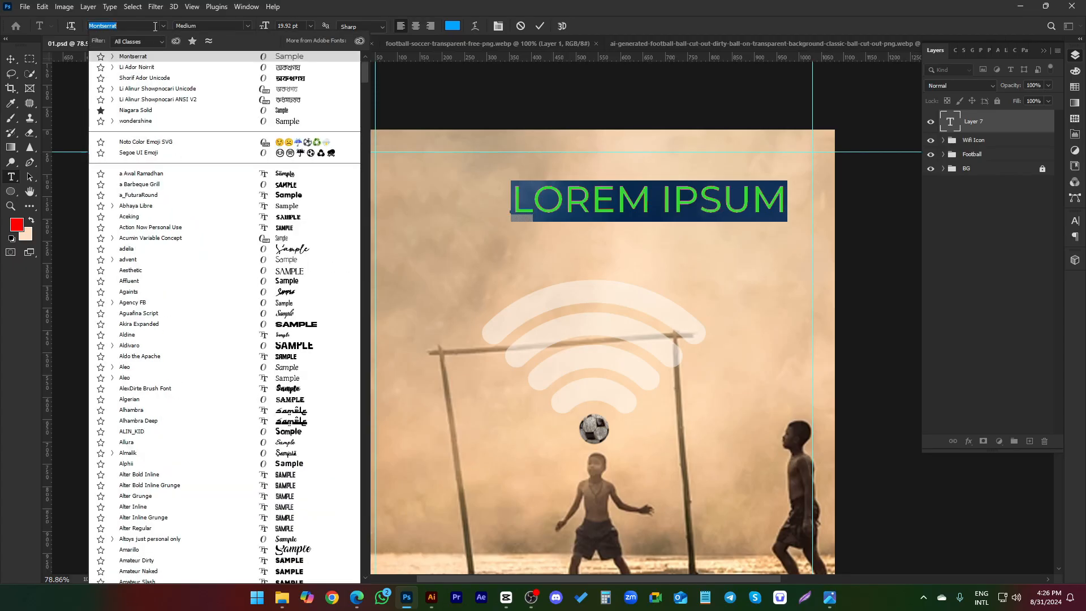